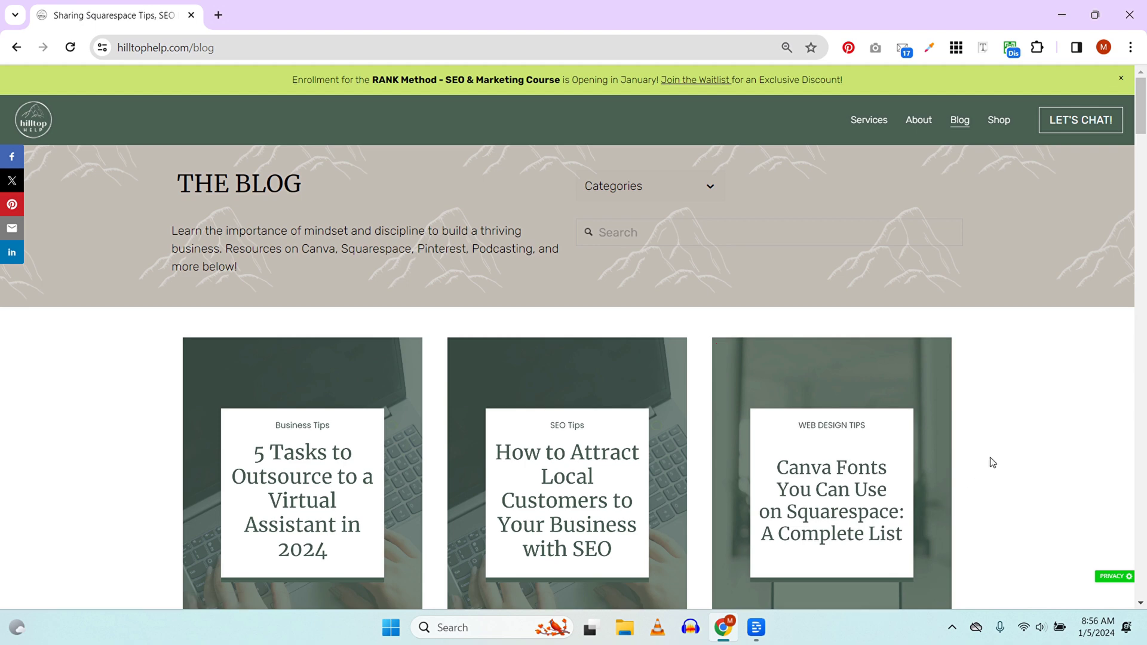
{"action": "scroll", "coordinate": [1011, 445], "scroll_direction": "down", "scroll_amount": 1}
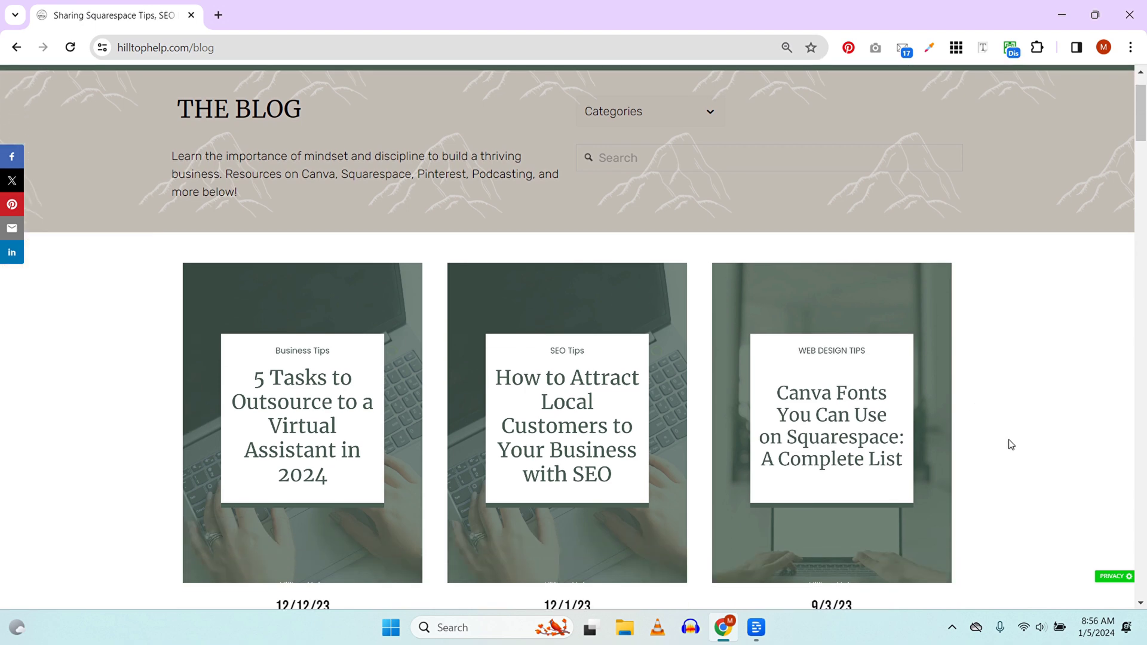
{"action": "scroll", "coordinate": [1011, 444], "scroll_direction": "up", "scroll_amount": 1}
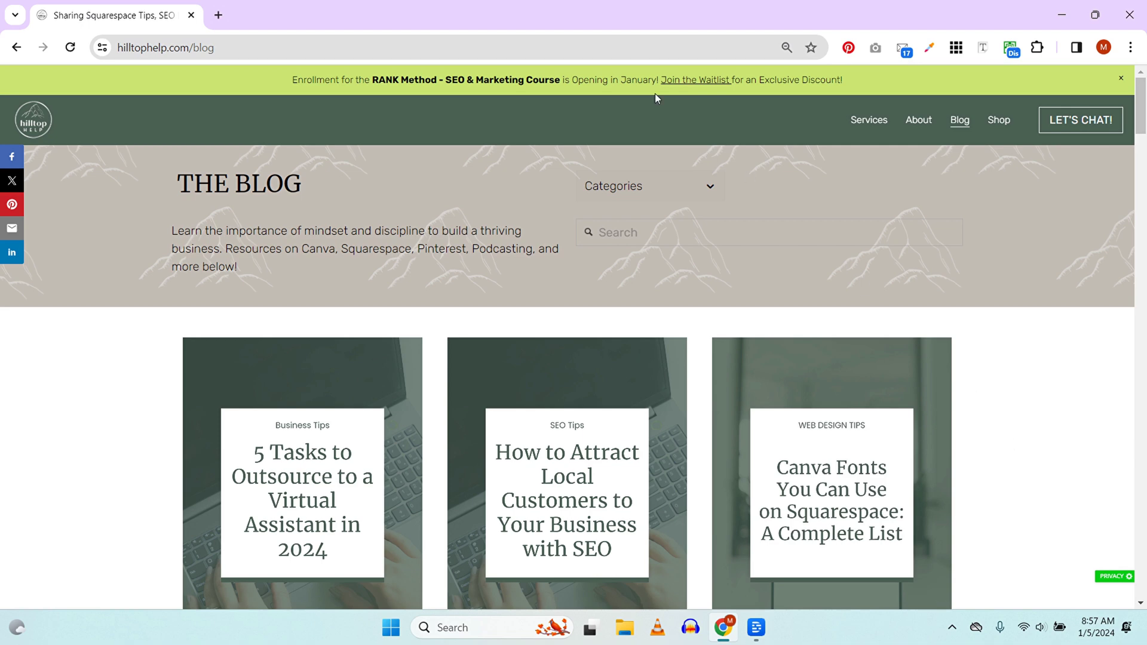
Open squarespace.com in a new browser tab
{"action": "left_click", "coordinate": [218, 15]}
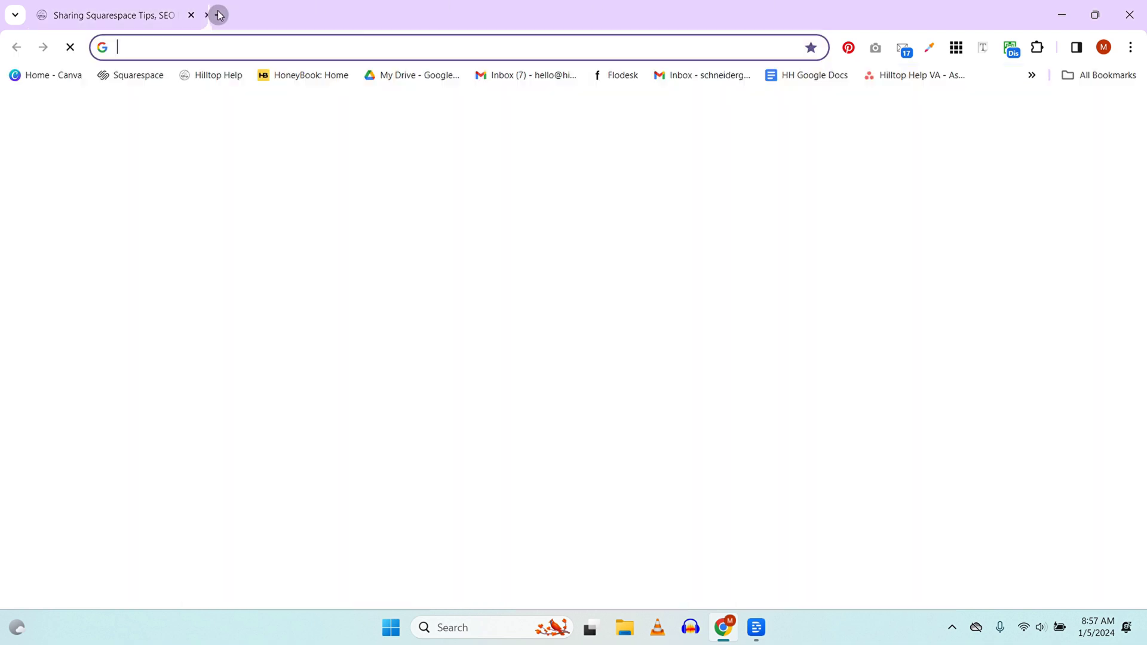
{"action": "type", "text": "squarespace.com"}
{"action": "key", "text": "Return"}
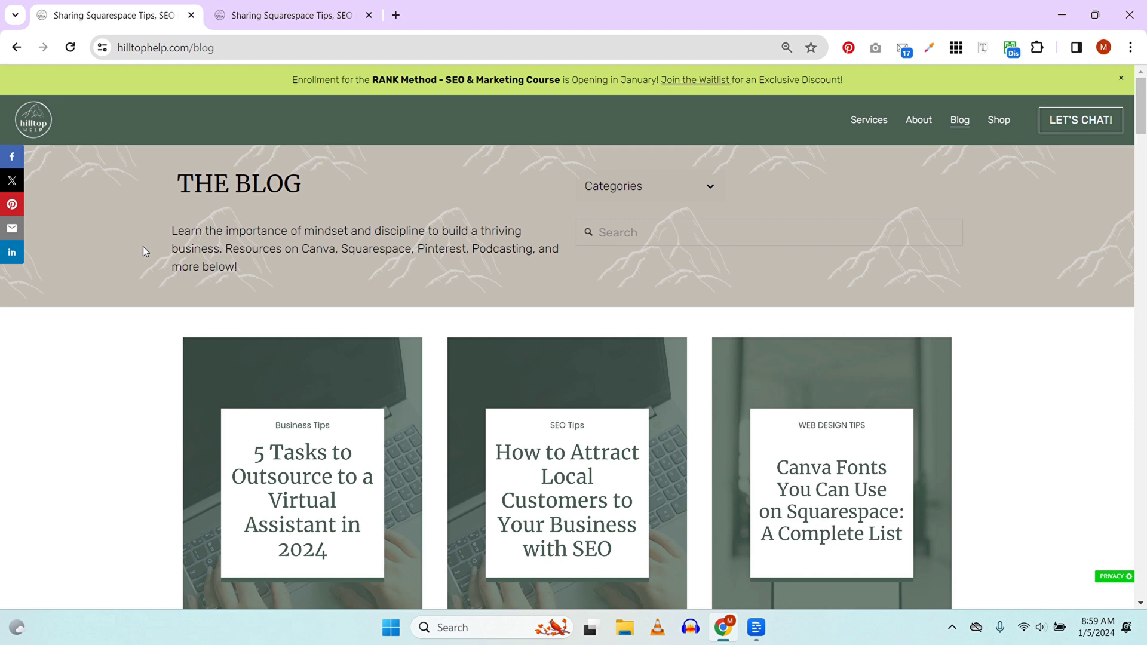
Open the blog post "5 Tasks to Outsource to a Virtual Assistant in 2024" and highlight its title
{"action": "scroll", "coordinate": [95, 341], "scroll_direction": "down", "scroll_amount": 3}
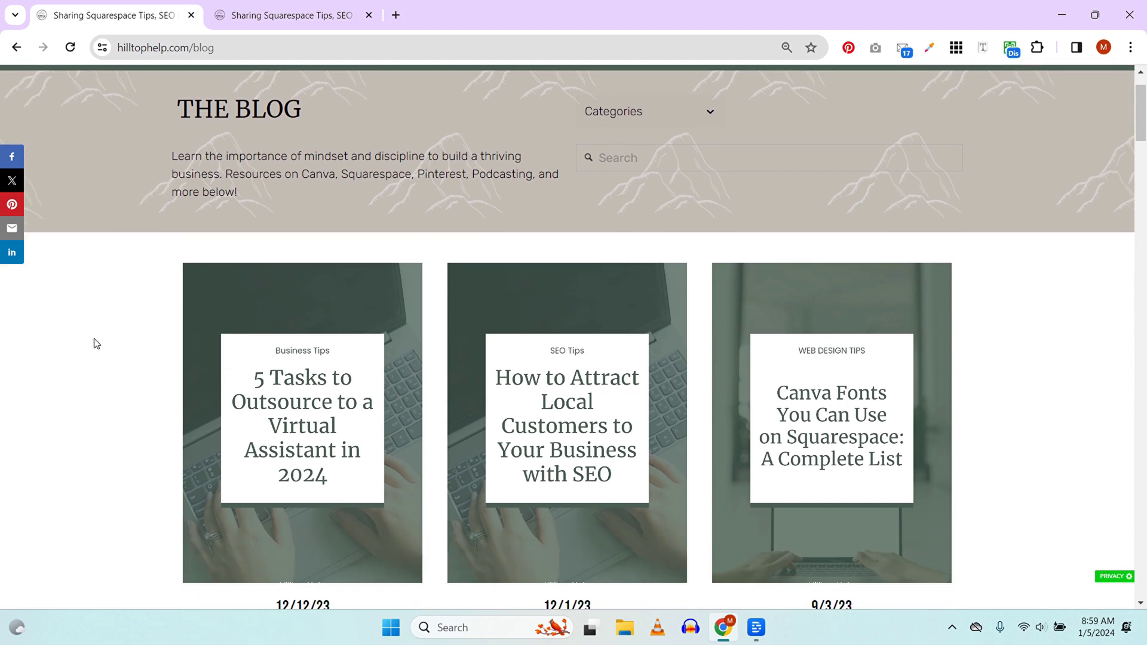
{"action": "left_click", "coordinate": [297, 351]}
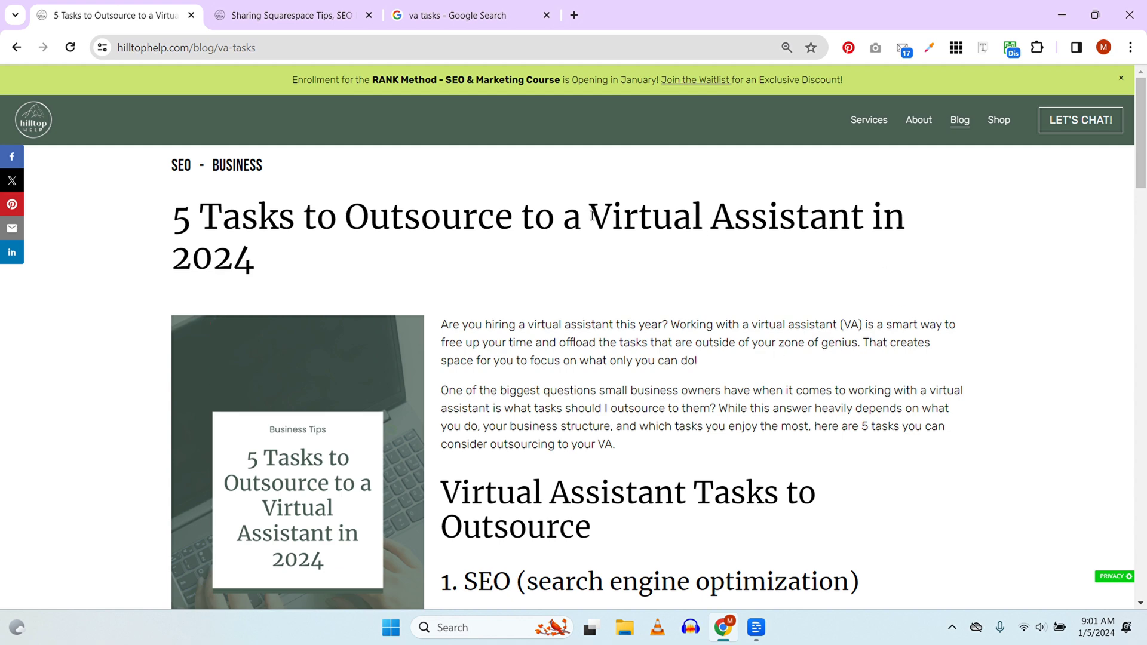
{"action": "left_click_drag", "start_coordinate": [592, 216], "coordinate": [851, 218]}
{"action": "left_click_drag", "start_coordinate": [222, 216], "coordinate": [784, 261]}
{"action": "left_click", "coordinate": [783, 261]}
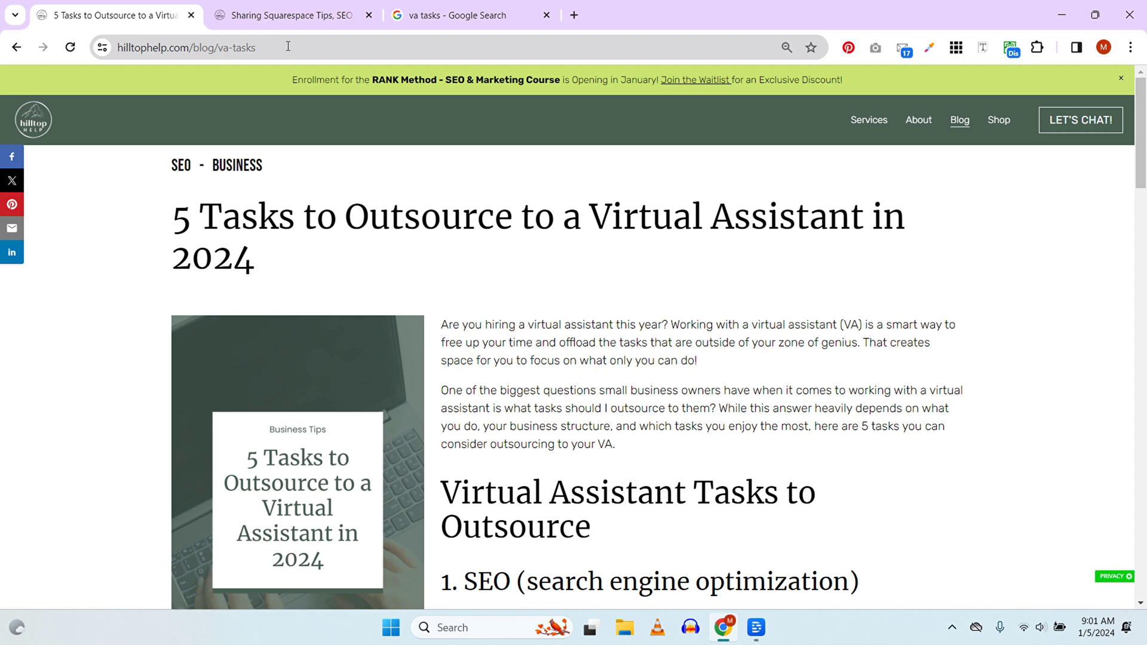
Look through the post's opening sections and highlight the main heading "Virtual Assistant Tasks to Outsource"
{"action": "scroll", "coordinate": [592, 448], "scroll_direction": "down", "scroll_amount": 3}
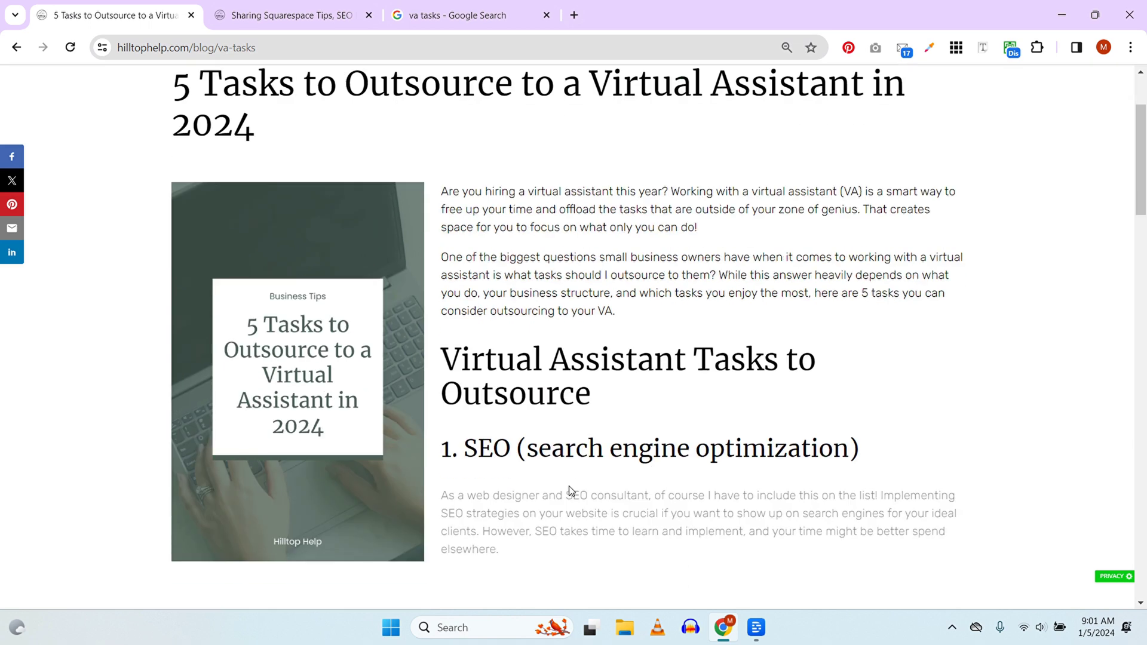
{"action": "left_click_drag", "start_coordinate": [451, 346], "coordinate": [598, 388]}
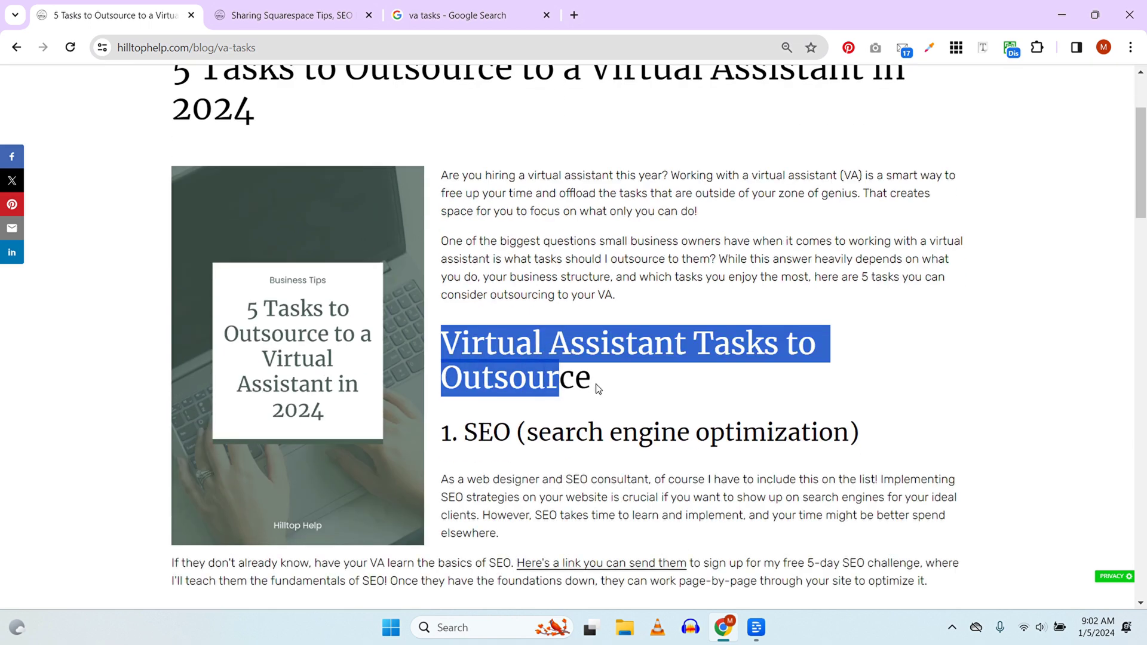
{"action": "left_click", "coordinate": [604, 389]}
{"action": "scroll", "coordinate": [604, 389], "scroll_direction": "down", "scroll_amount": 10}
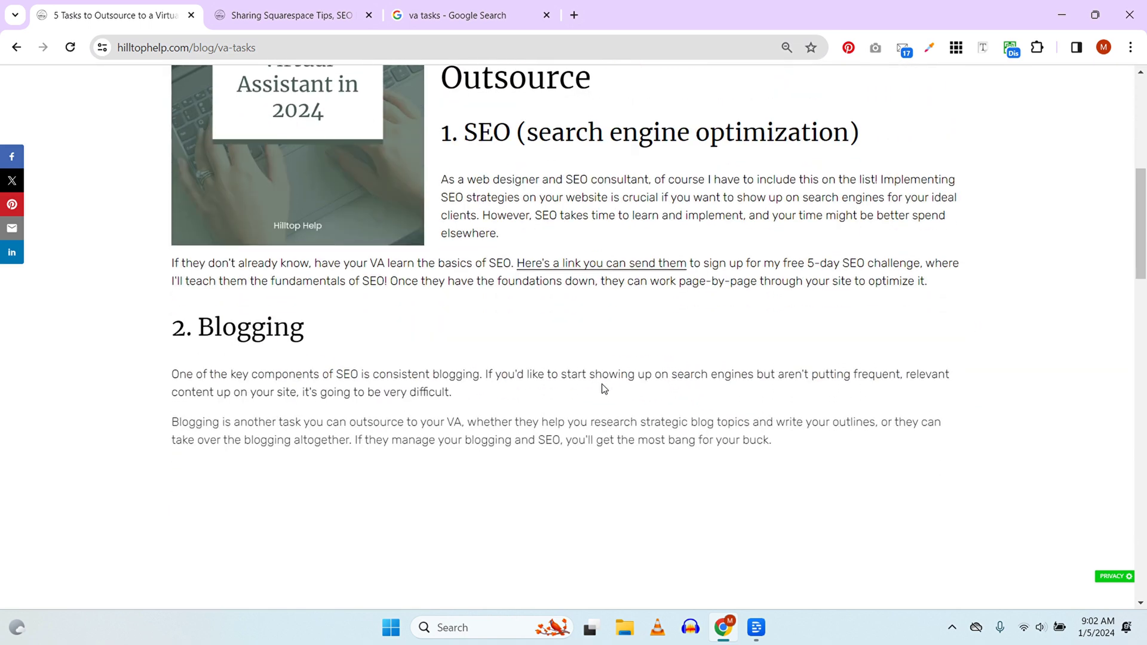
{"action": "scroll", "coordinate": [603, 389], "scroll_direction": "down", "scroll_amount": 5}
{"action": "scroll", "coordinate": [598, 382], "scroll_direction": "up", "scroll_amount": 15}
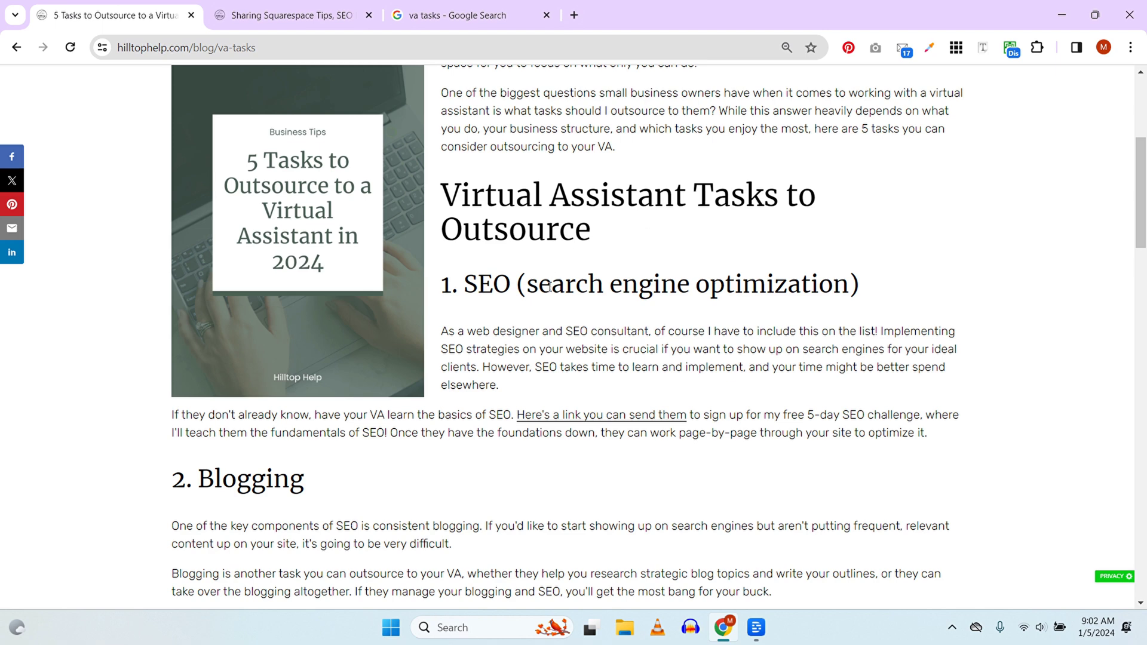
{"action": "left_click_drag", "start_coordinate": [445, 422], "coordinate": [600, 457]}
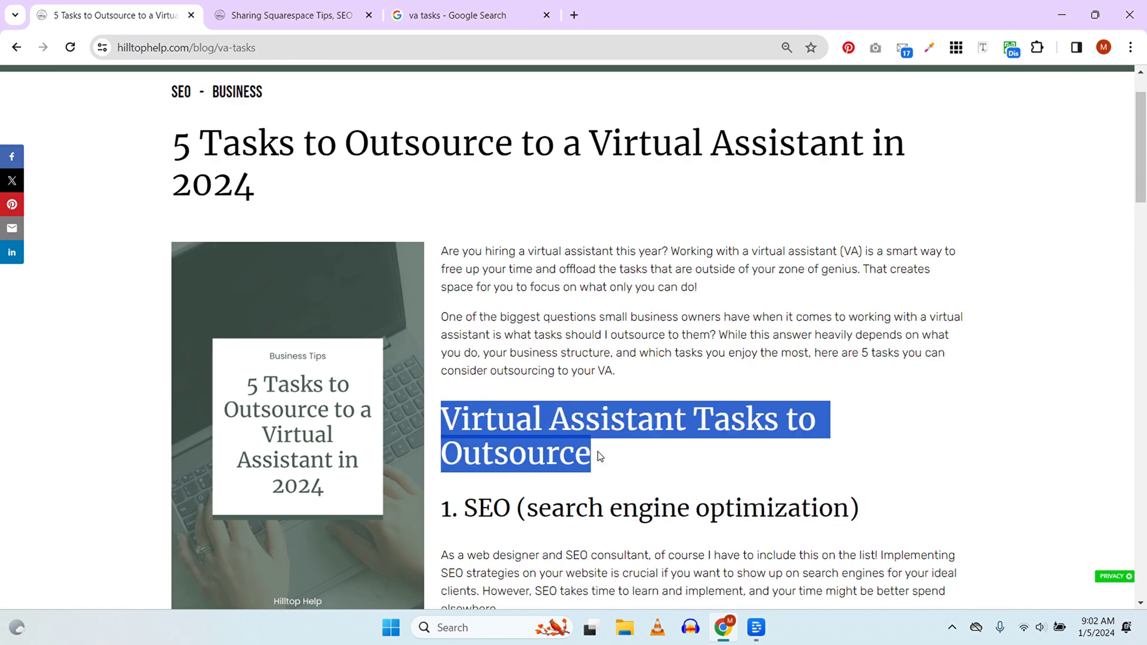
{"action": "left_click", "coordinate": [636, 456]}
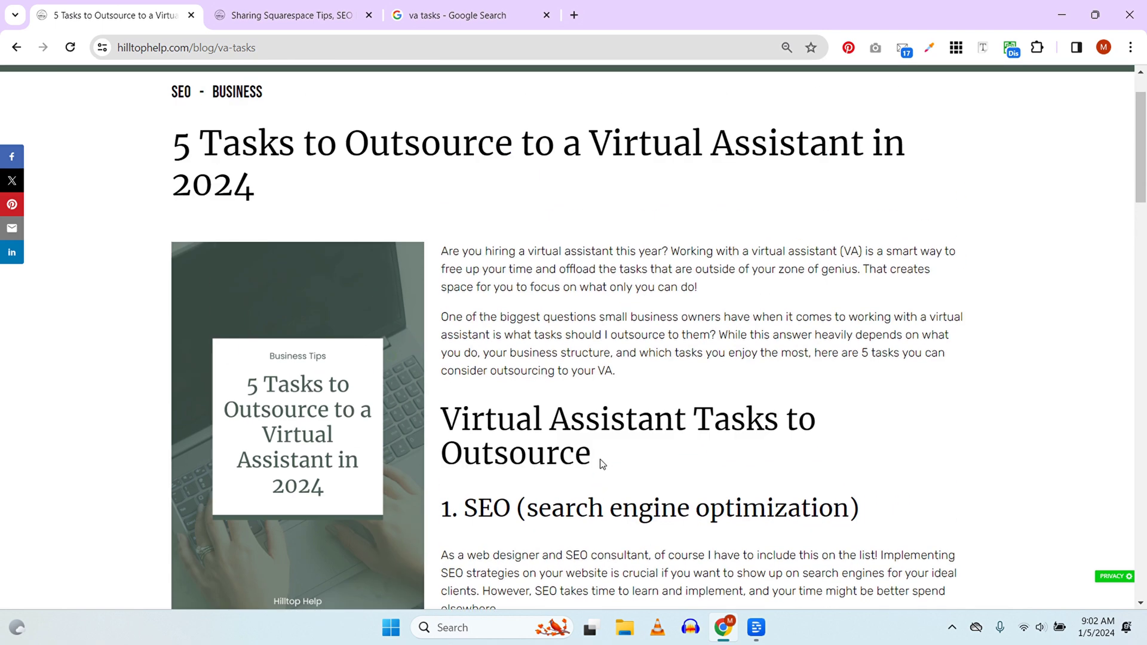
{"action": "left_click_drag", "start_coordinate": [447, 421], "coordinate": [1035, 377]}
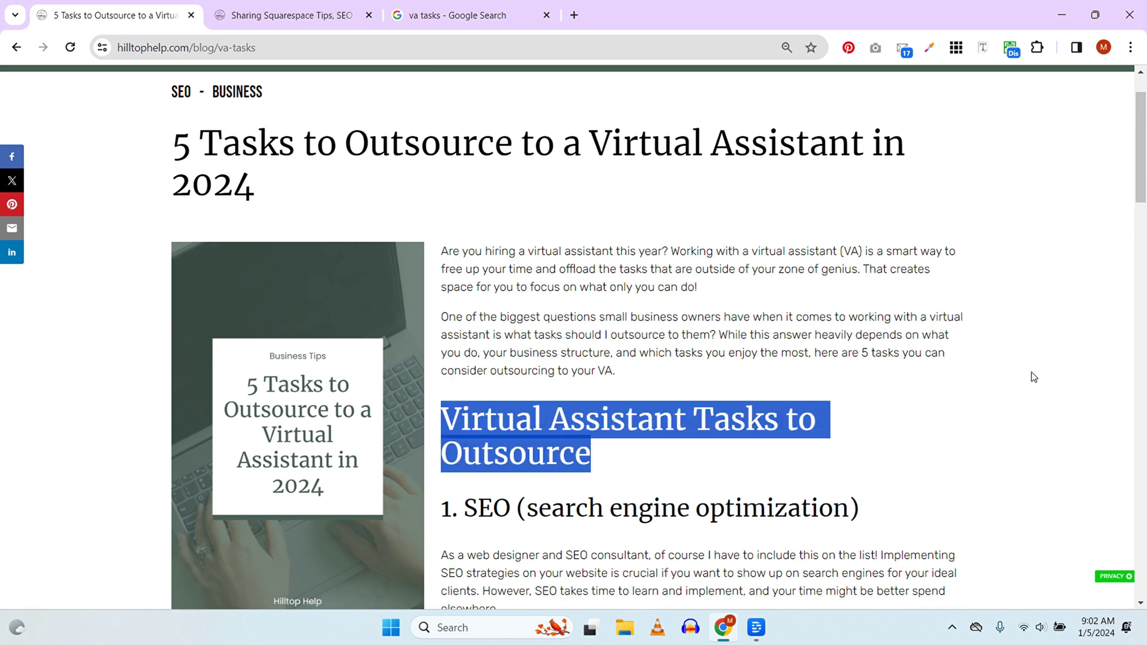
{"action": "left_click", "coordinate": [868, 411]}
Highlight the first numbered subheading, "1. SEO (search engine optimization)", in the live post
{"action": "scroll", "coordinate": [700, 446], "scroll_direction": "down", "scroll_amount": 3}
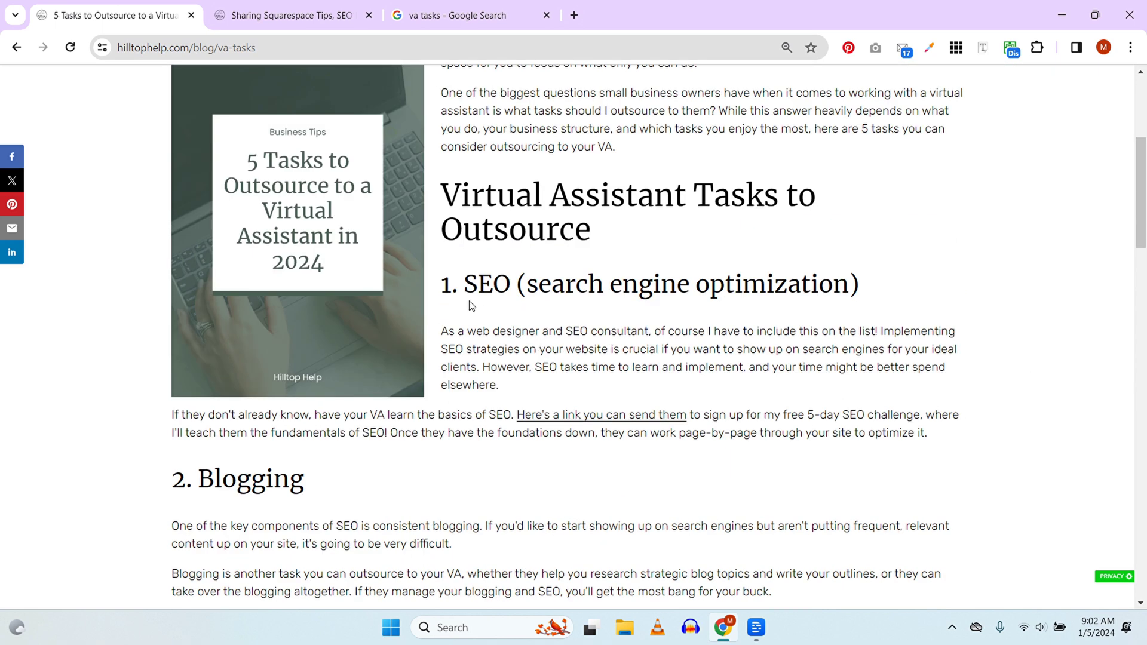
{"action": "scroll", "coordinate": [478, 296], "scroll_direction": "down", "scroll_amount": 2}
{"action": "scroll", "coordinate": [481, 293], "scroll_direction": "down", "scroll_amount": 1}
{"action": "scroll", "coordinate": [478, 305], "scroll_direction": "up", "scroll_amount": 1}
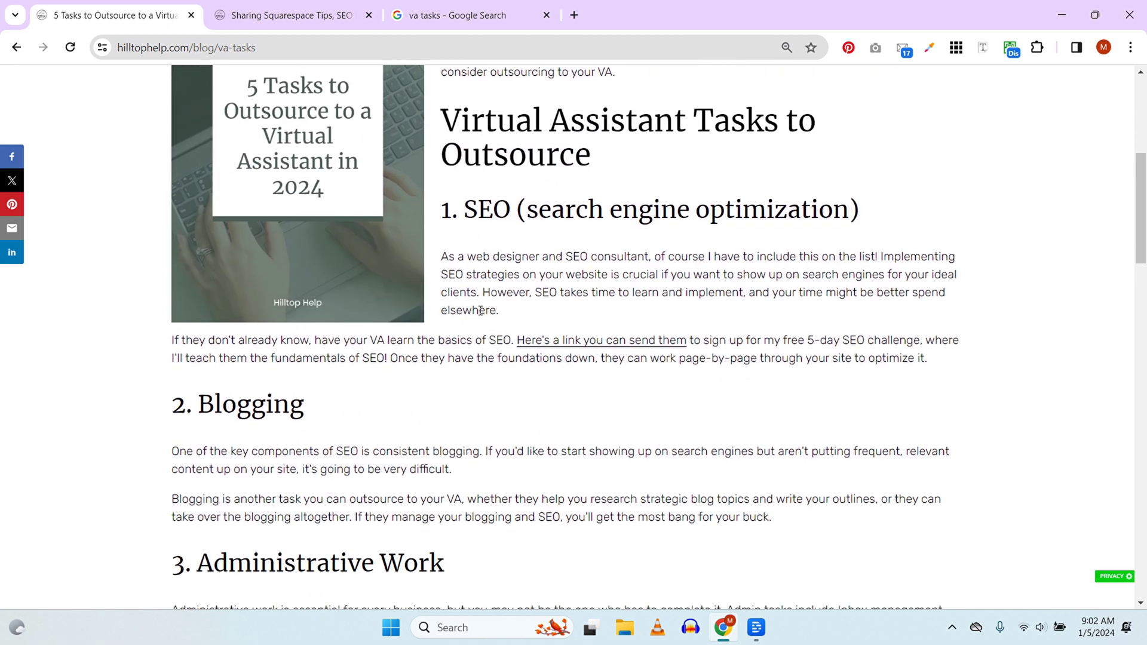
{"action": "left_click_drag", "start_coordinate": [442, 211], "coordinate": [869, 223]}
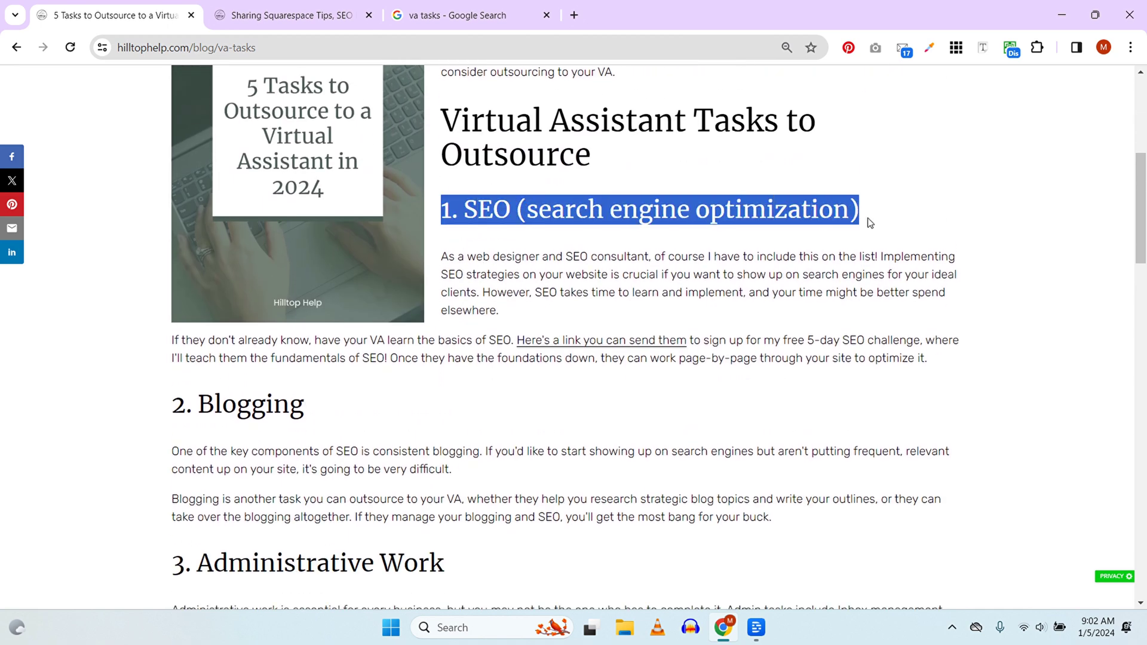
{"action": "left_click", "coordinate": [857, 211]}
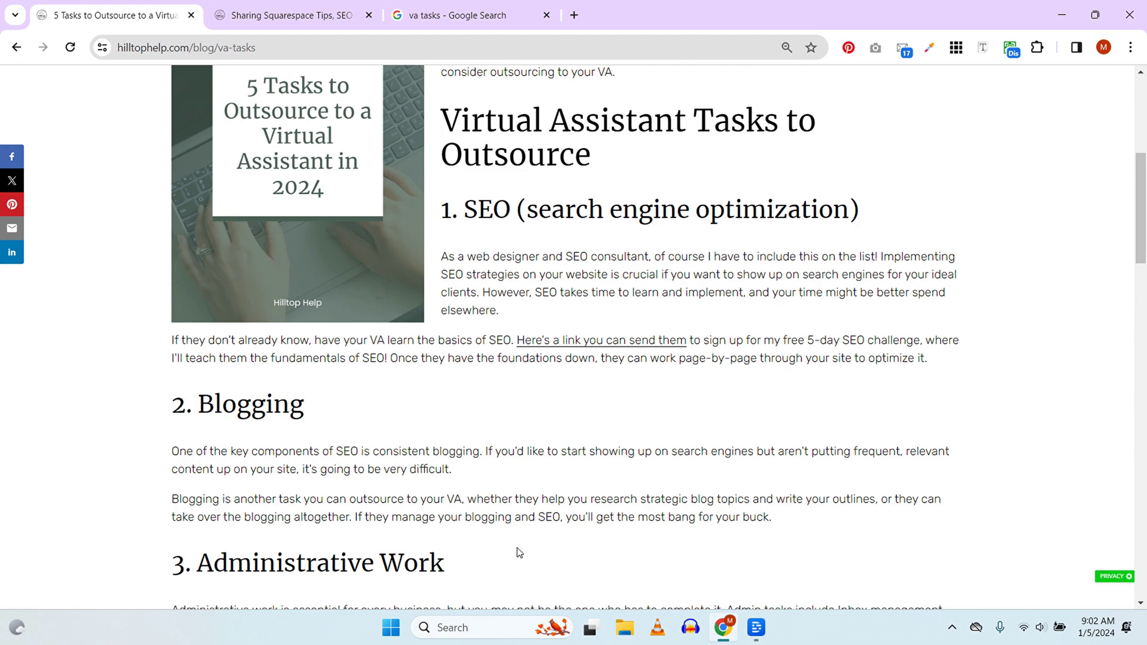
Find and highlight the heading "Want to outsource your SEO to your VA?" near the end of the post
{"action": "scroll", "coordinate": [519, 550], "scroll_direction": "down", "scroll_amount": 6}
{"action": "scroll", "coordinate": [523, 547], "scroll_direction": "down", "scroll_amount": 6}
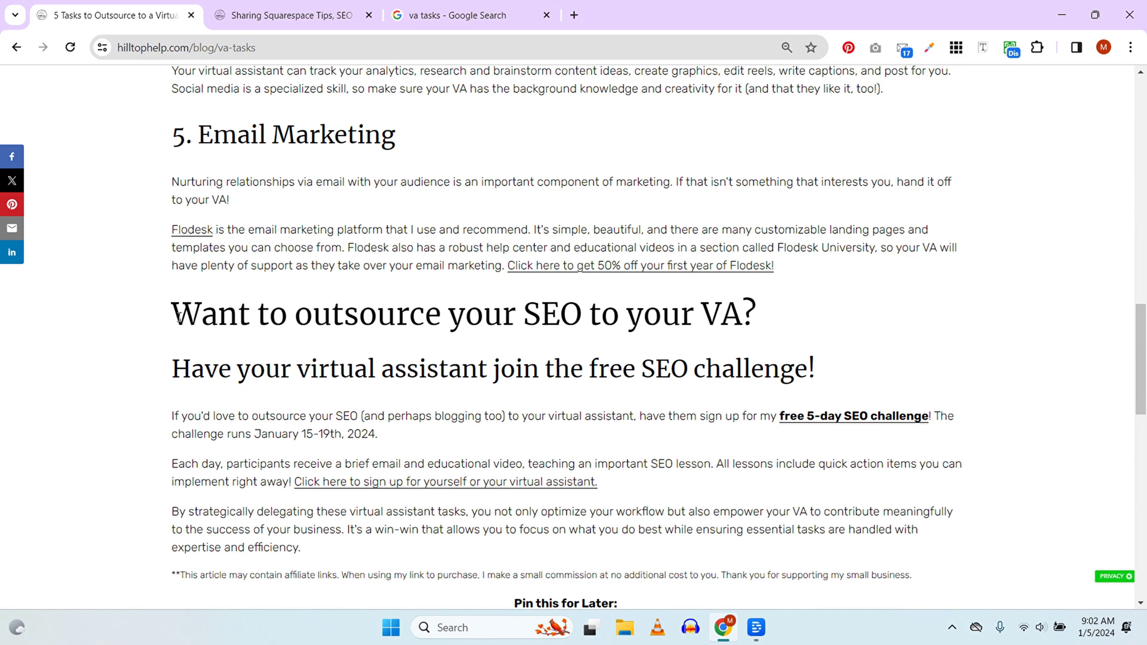
{"action": "left_click_drag", "start_coordinate": [173, 316], "coordinate": [789, 306]}
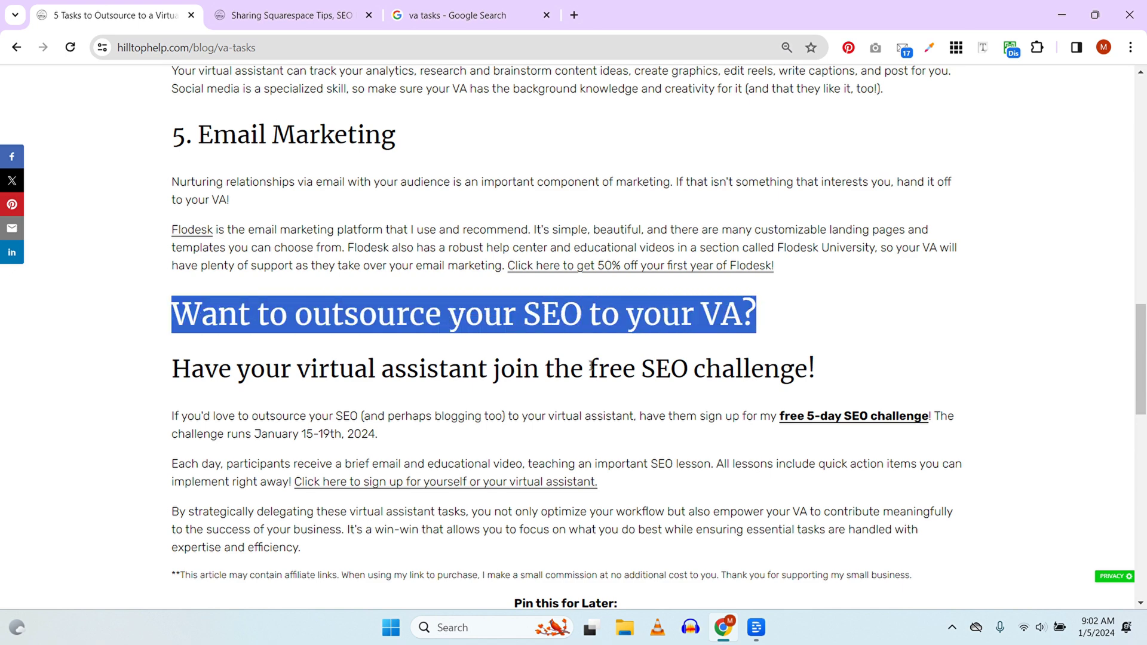
{"action": "left_click", "coordinate": [667, 352]}
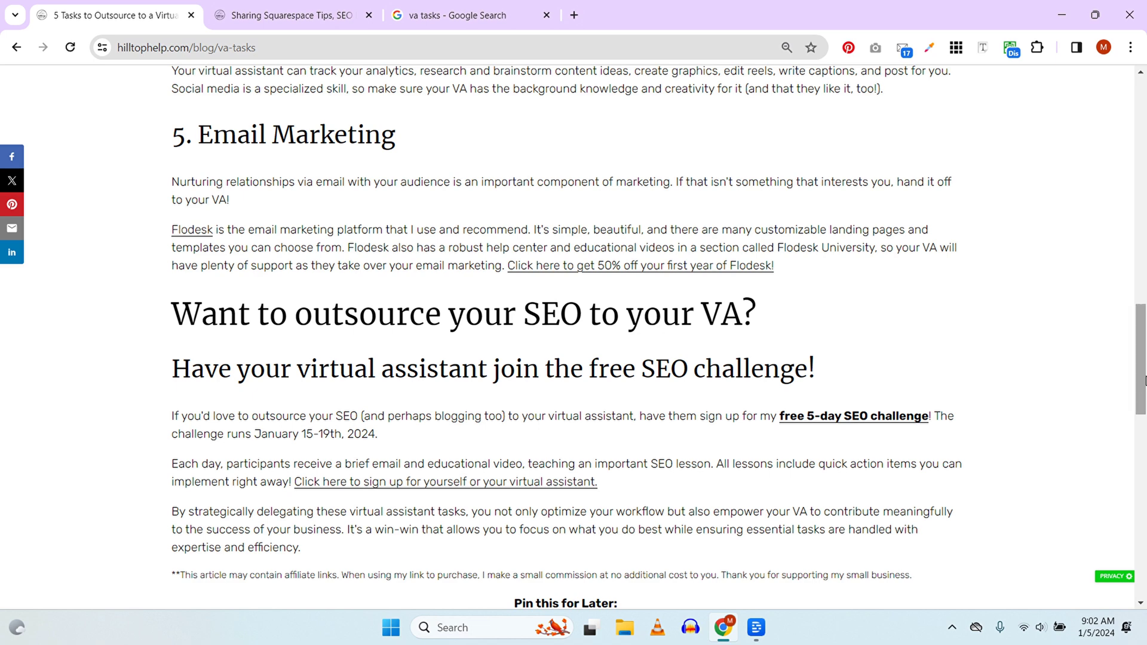
{"action": "scroll", "coordinate": [1144, 381], "scroll_direction": "down", "scroll_amount": 1}
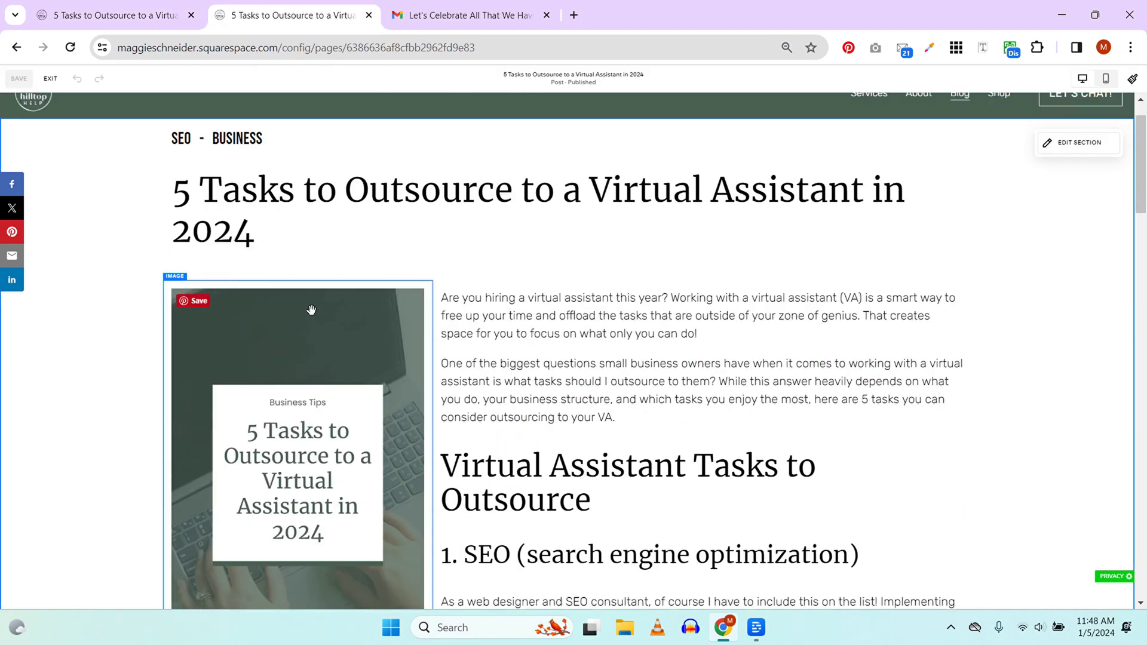
In the Squarespace post editor, place the text cursor at the start of the "Virtual Assistant Tasks to Outsource" heading
{"action": "scroll", "coordinate": [507, 406], "scroll_direction": "down", "scroll_amount": 1}
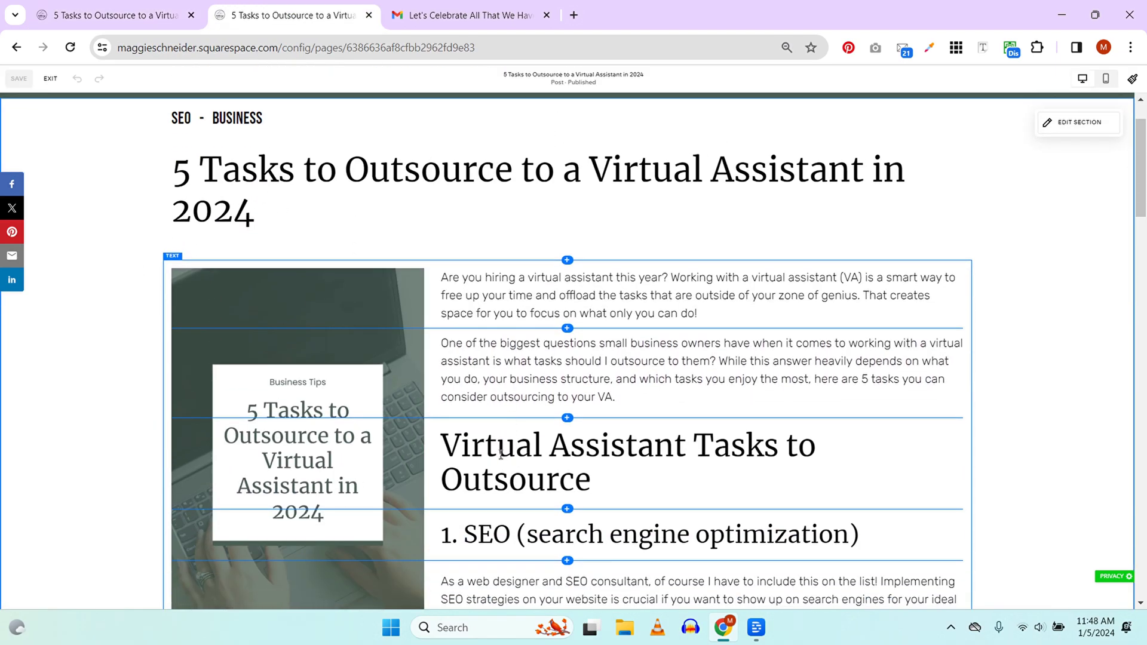
{"action": "scroll", "coordinate": [501, 454], "scroll_direction": "down", "scroll_amount": 1}
{"action": "left_click", "coordinate": [443, 365]}
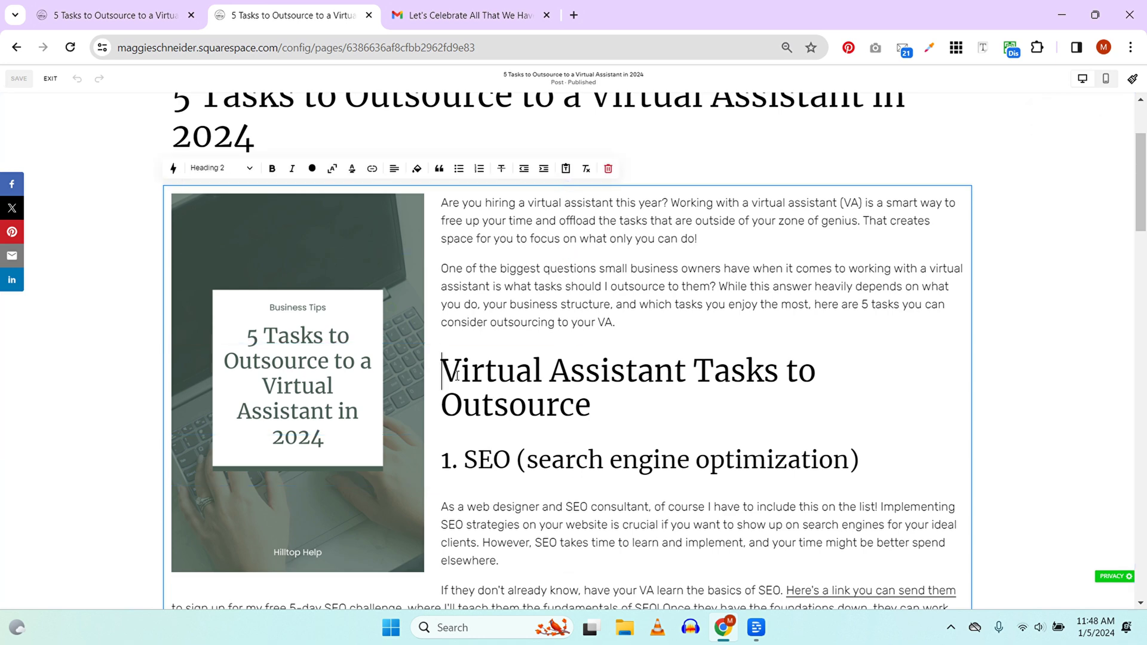
{"action": "scroll", "coordinate": [254, 283], "scroll_direction": "up", "scroll_amount": 2}
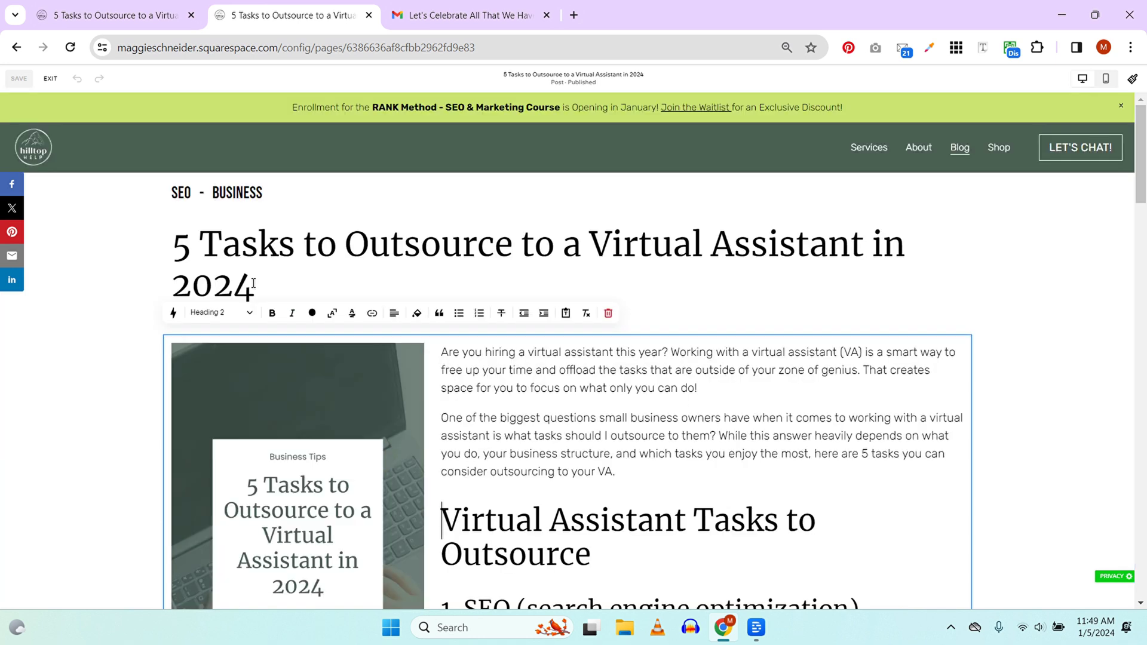
Highlight the post title "5 Tasks to Outsource to a Virtual Assistant in 2024" in the editor
{"action": "left_click", "coordinate": [174, 248]}
{"action": "left_click_drag", "start_coordinate": [174, 248], "coordinate": [259, 293]}
{"action": "left_click", "coordinate": [283, 299]}
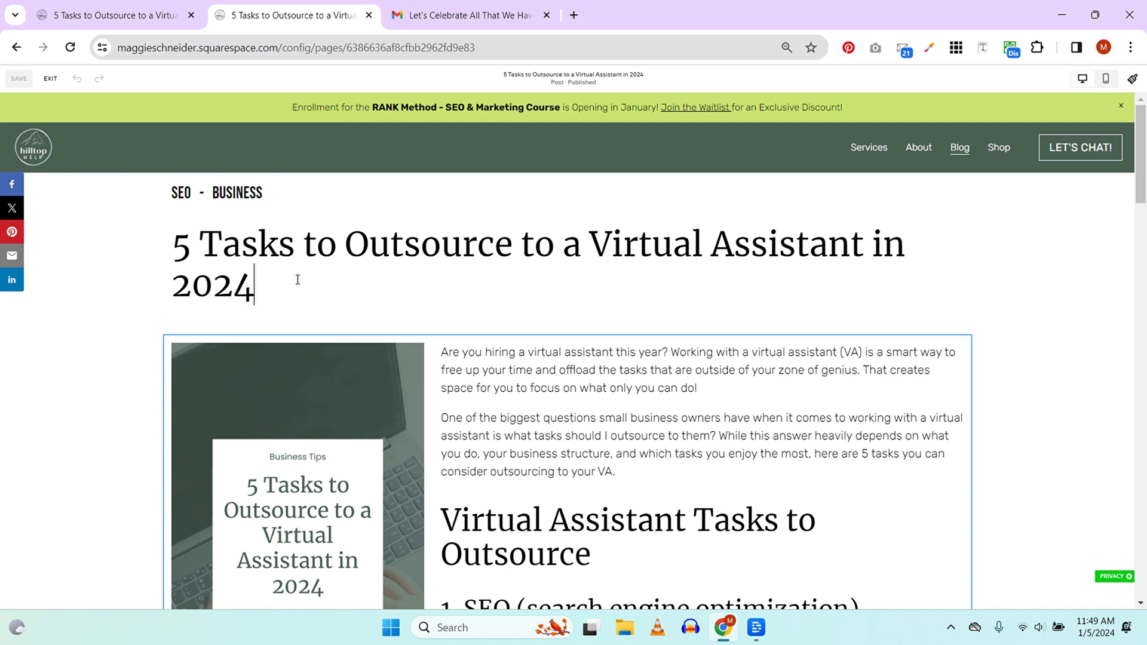
{"action": "left_click_drag", "start_coordinate": [177, 248], "coordinate": [256, 288]}
{"action": "left_click", "coordinate": [269, 294]}
Select the "Virtual Assistant Tasks to Outsource" heading and display the text styles available for it
{"action": "scroll", "coordinate": [454, 316], "scroll_direction": "down", "scroll_amount": 3}
{"action": "left_click", "coordinate": [545, 400]}
{"action": "left_click_drag", "start_coordinate": [603, 409], "coordinate": [446, 375]}
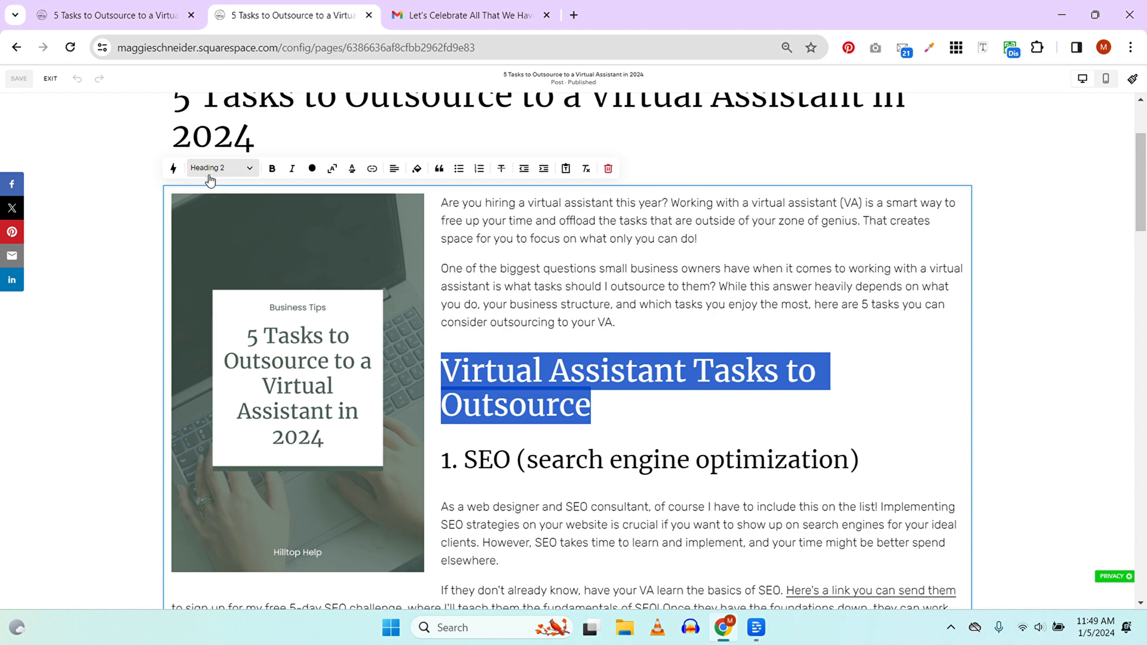
{"action": "left_click", "coordinate": [245, 174]}
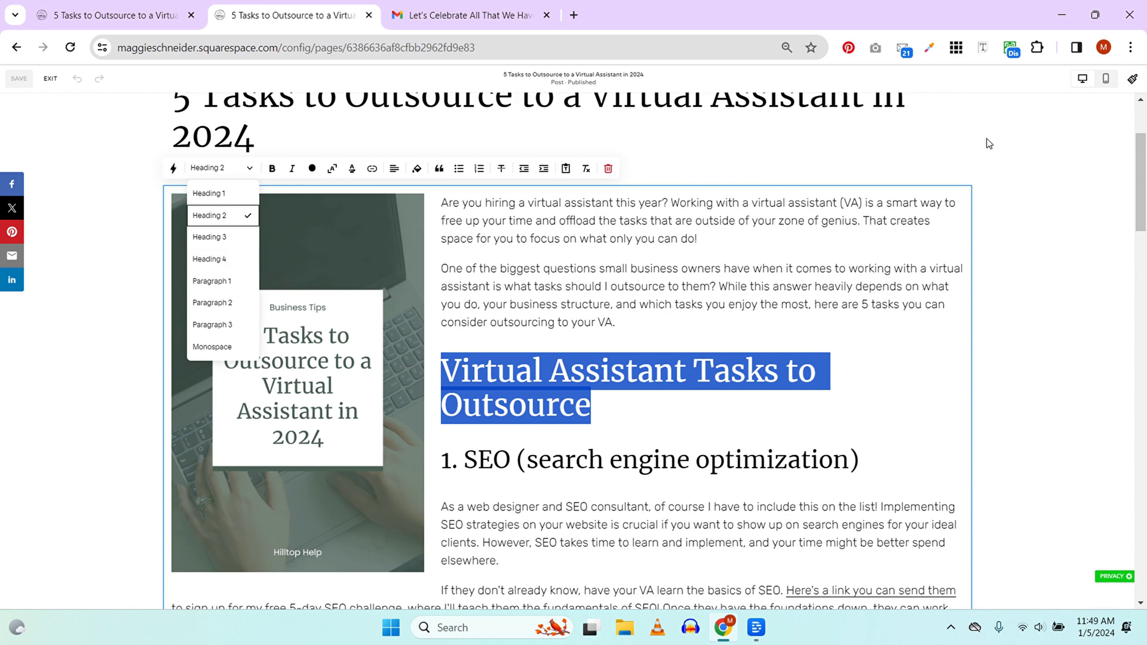
{"action": "left_click", "coordinate": [563, 400]}
Examine how the title, the "Virtual Assistant Tasks to Outsource" heading and the numbered subheadings are structured in the post editor
{"action": "scroll", "coordinate": [564, 405], "scroll_direction": "down", "scroll_amount": 1}
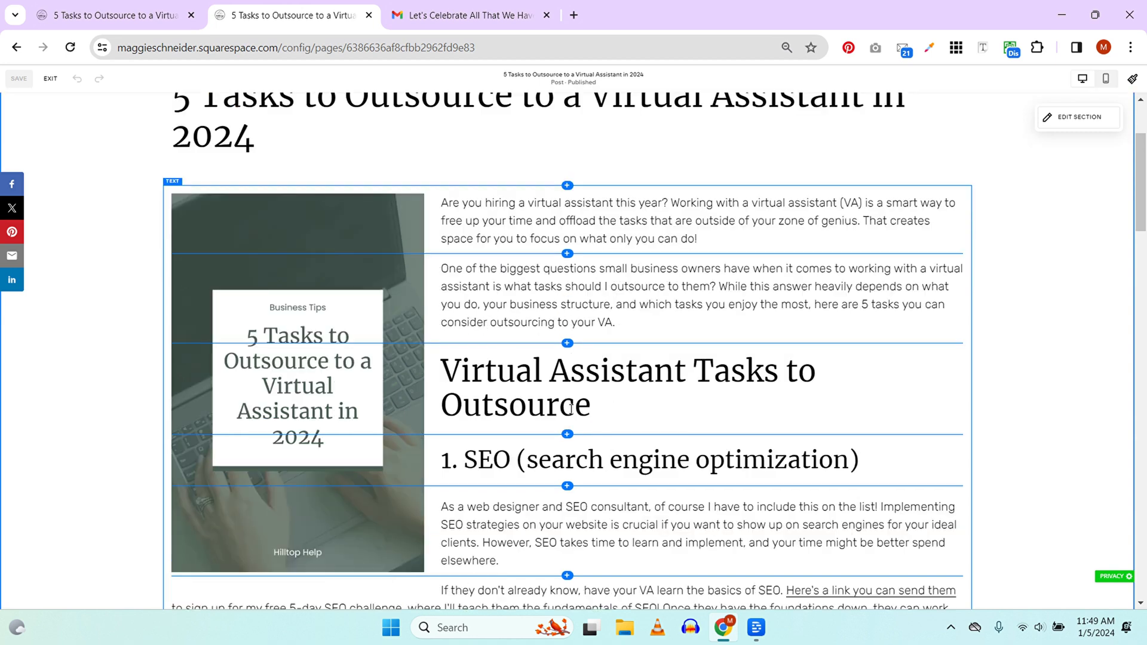
{"action": "left_click", "coordinate": [597, 410]}
{"action": "scroll", "coordinate": [452, 337], "scroll_direction": "up", "scroll_amount": 1}
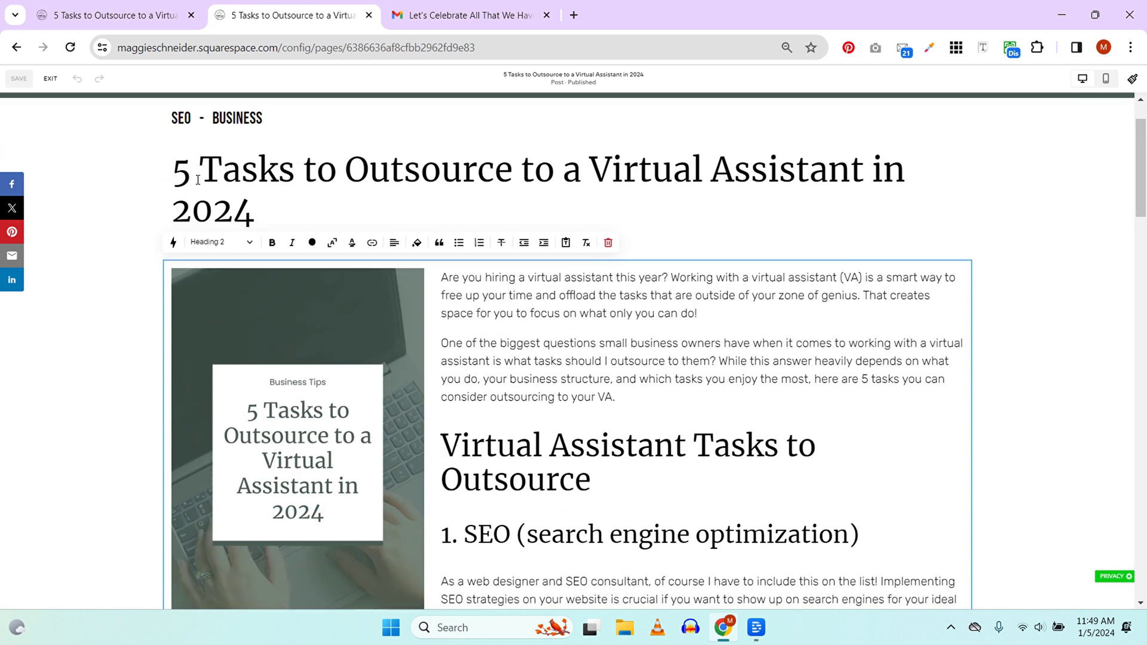
{"action": "scroll", "coordinate": [544, 438], "scroll_direction": "down", "scroll_amount": 1}
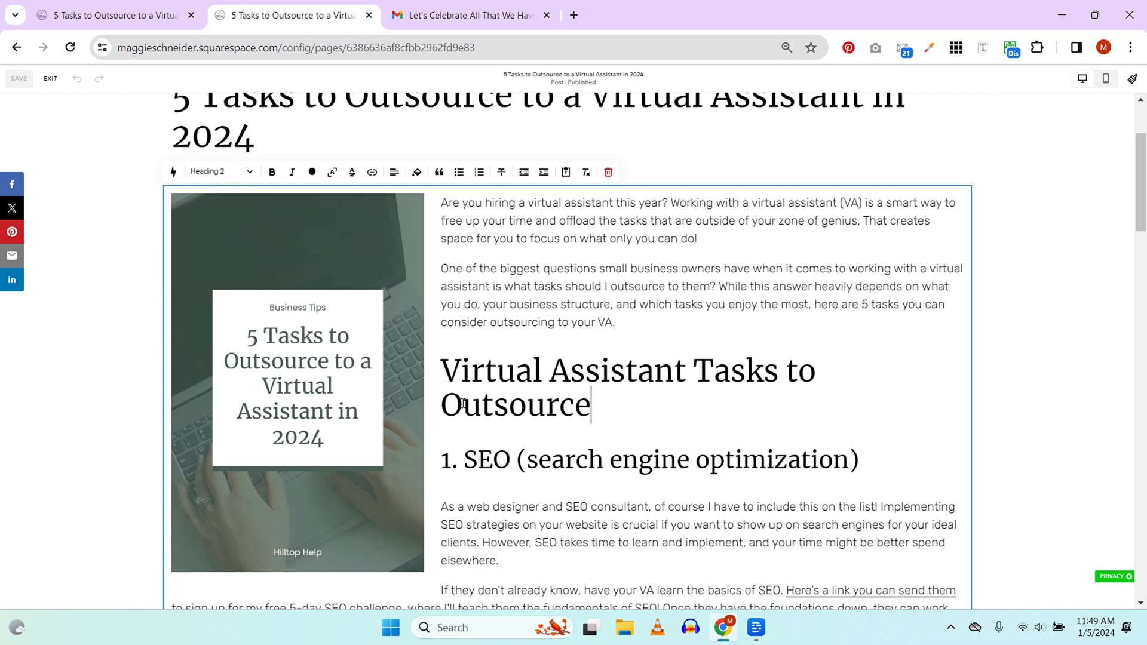
{"action": "scroll", "coordinate": [551, 421], "scroll_direction": "down", "scroll_amount": 1}
{"action": "scroll", "coordinate": [550, 423], "scroll_direction": "down", "scroll_amount": 1}
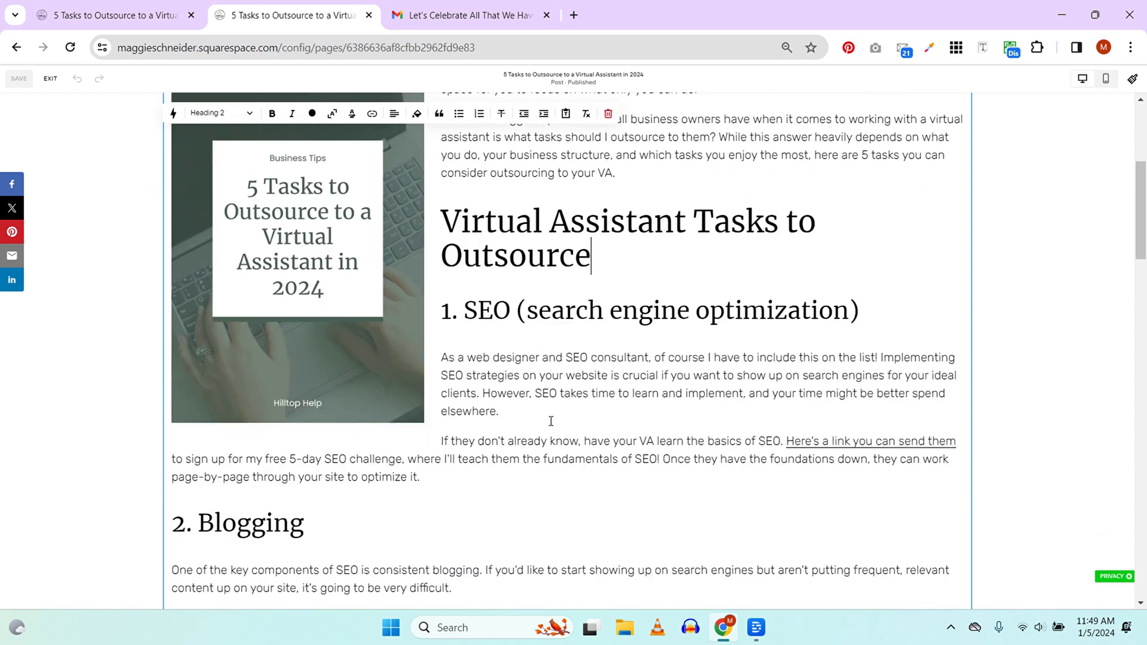
{"action": "scroll", "coordinate": [546, 412], "scroll_direction": "up", "scroll_amount": 2}
{"action": "scroll", "coordinate": [546, 415], "scroll_direction": "down", "scroll_amount": 1}
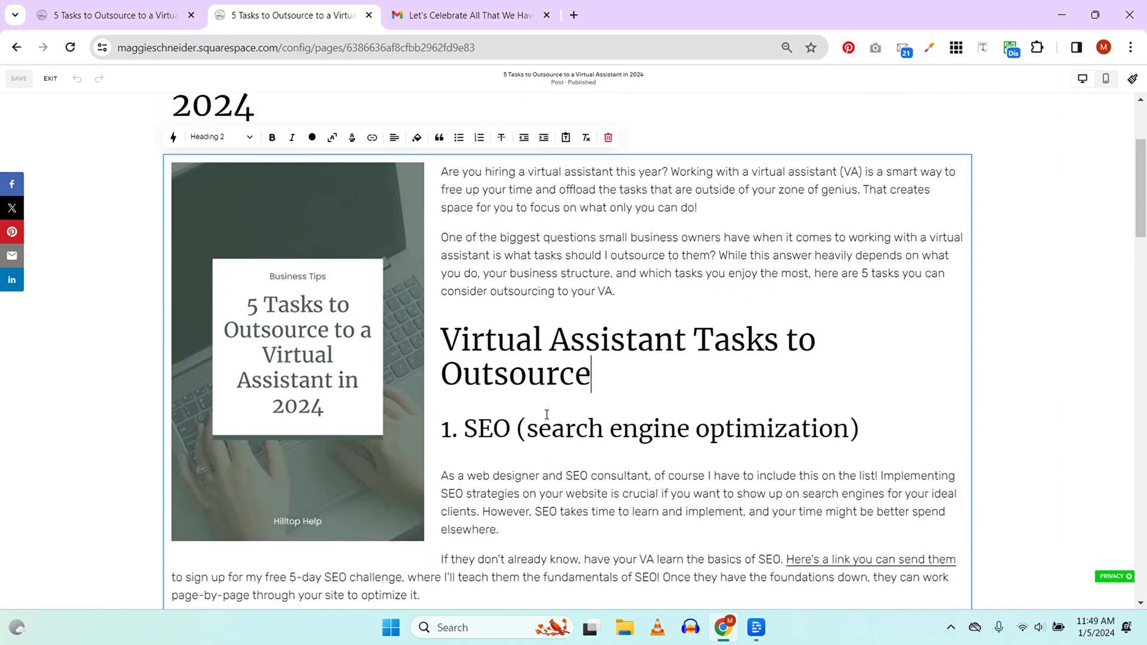
{"action": "scroll", "coordinate": [545, 411], "scroll_direction": "down", "scroll_amount": 1}
{"action": "scroll", "coordinate": [547, 415], "scroll_direction": "up", "scroll_amount": 1}
{"action": "scroll", "coordinate": [547, 414], "scroll_direction": "up", "scroll_amount": 1}
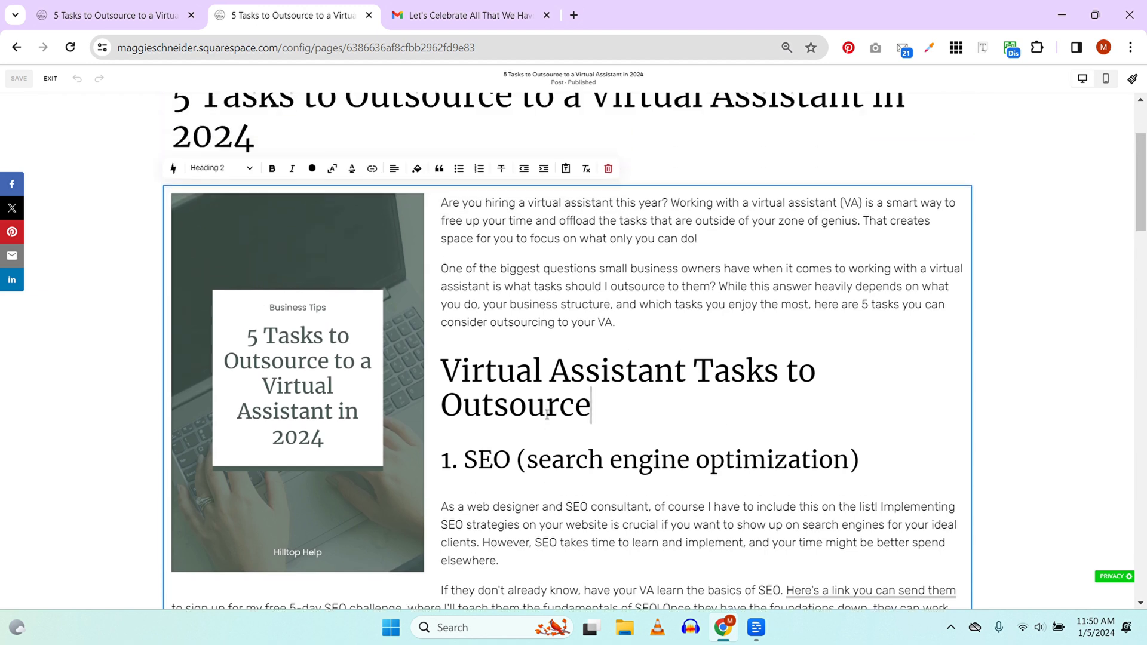
{"action": "scroll", "coordinate": [545, 413], "scroll_direction": "down", "scroll_amount": 1}
{"action": "scroll", "coordinate": [546, 412], "scroll_direction": "up", "scroll_amount": 1}
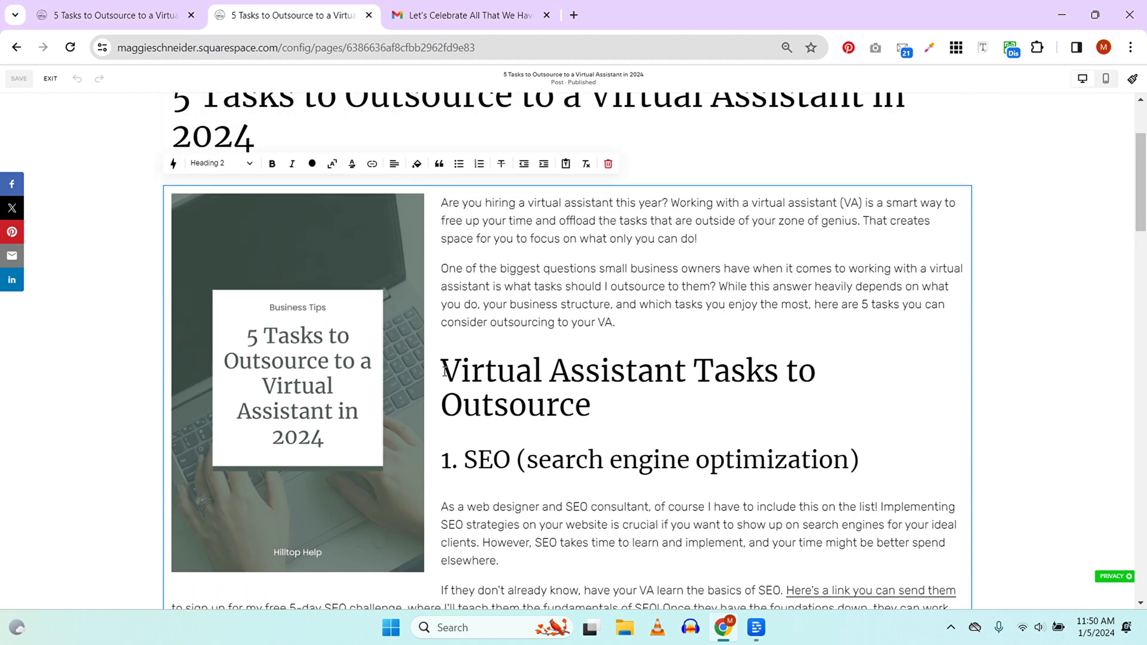
Highlight the full "Virtual Assistant Tasks to Outsource" heading in the post editor to check its heading style
{"action": "left_click_drag", "start_coordinate": [445, 370], "coordinate": [592, 406]}
{"action": "left_click", "coordinate": [594, 407]}
{"action": "scroll", "coordinate": [602, 409], "scroll_direction": "down", "scroll_amount": 1}
{"action": "scroll", "coordinate": [445, 301], "scroll_direction": "down", "scroll_amount": 1}
{"action": "left_click", "coordinate": [441, 220]}
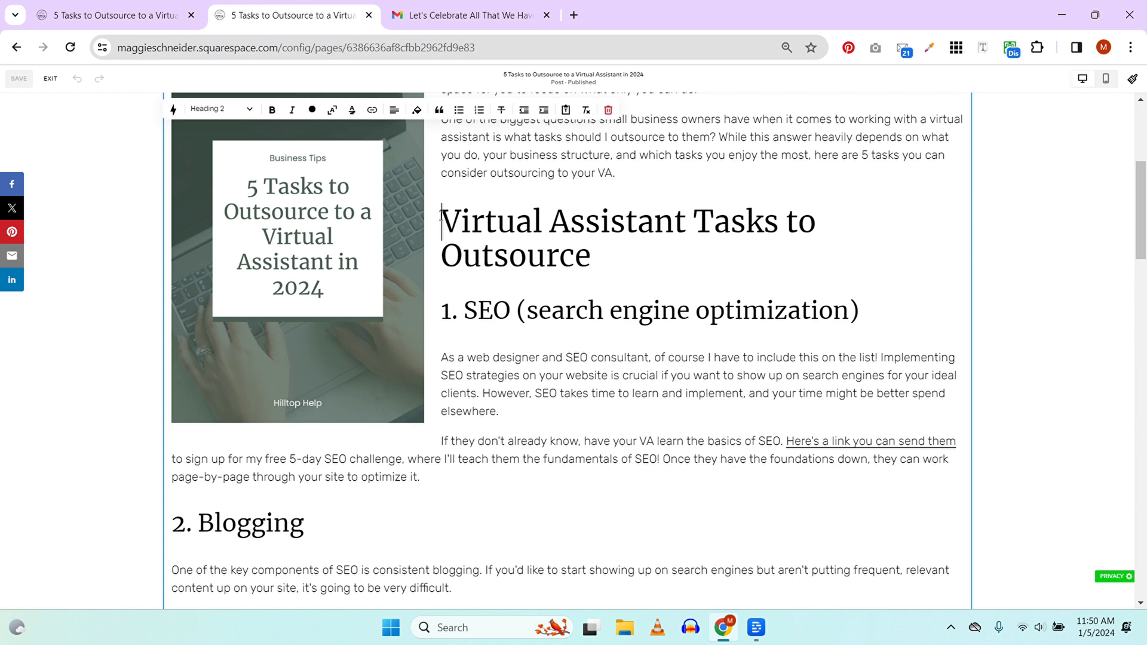
{"action": "left_click_drag", "start_coordinate": [442, 220], "coordinate": [817, 256]}
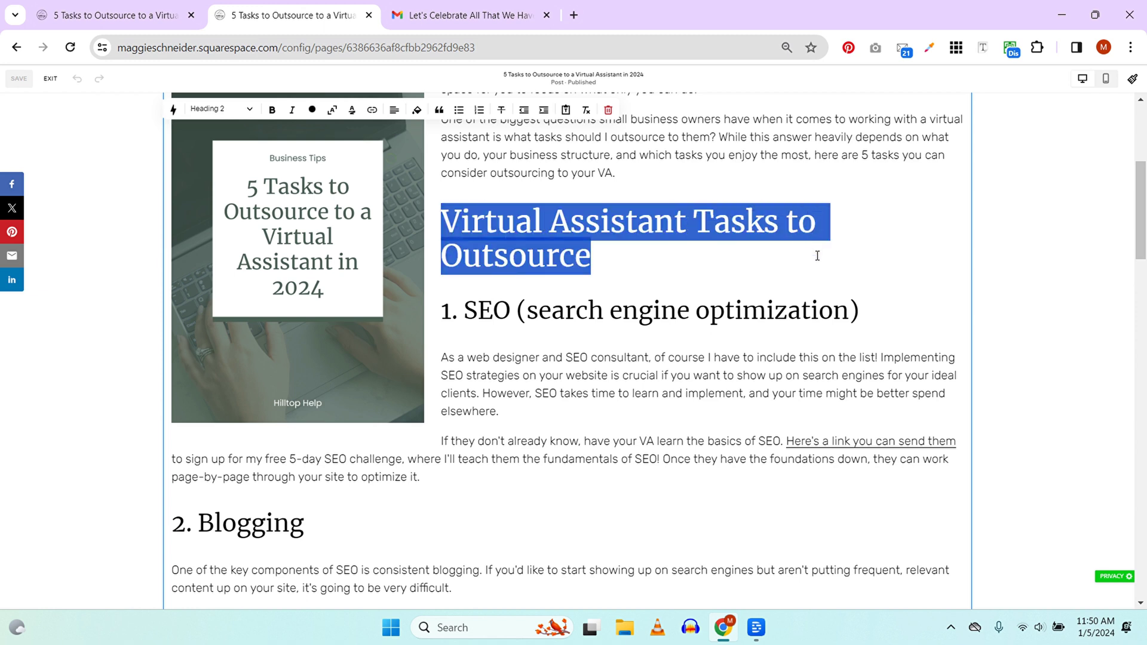
Highlight the "1. SEO (search engine optimization)" subheading, check its text style and look over the numbered subheadings below it
{"action": "left_click", "coordinate": [622, 309]}
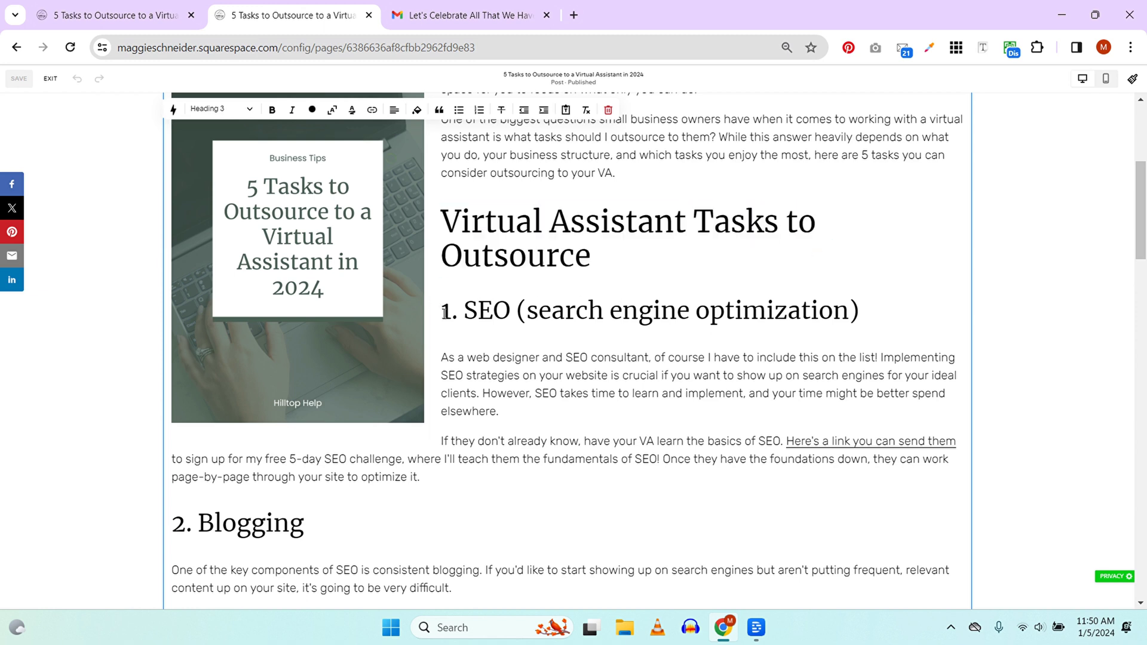
{"action": "left_click", "coordinate": [443, 311]}
{"action": "left_click_drag", "start_coordinate": [444, 311], "coordinate": [810, 297]}
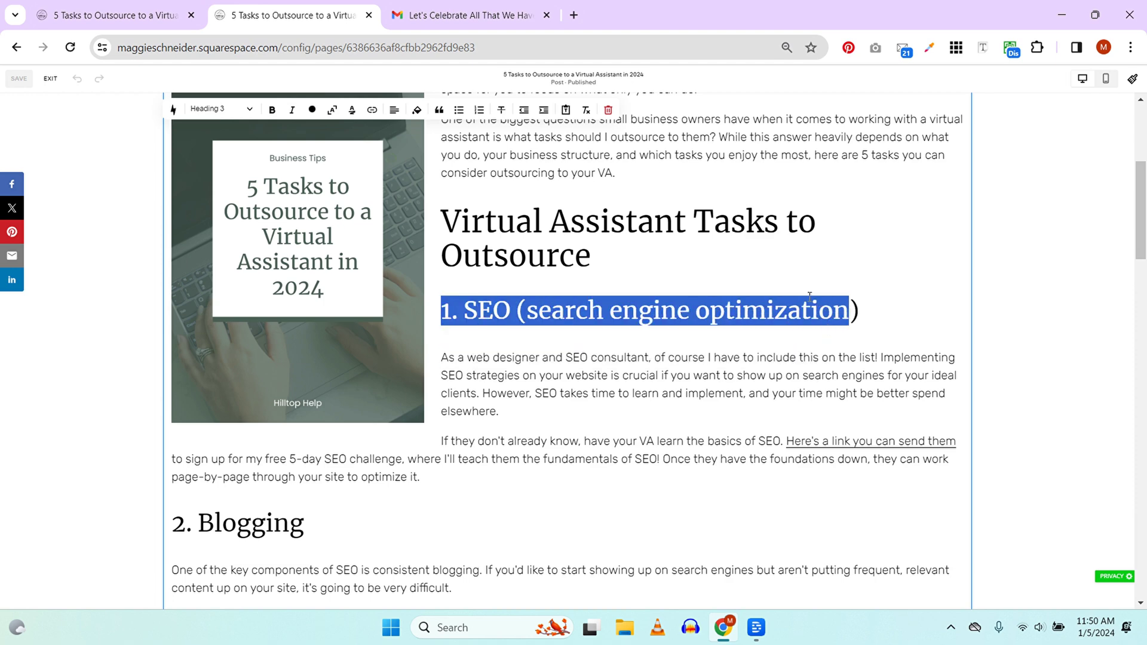
{"action": "left_click", "coordinate": [219, 110]}
{"action": "left_click", "coordinate": [228, 114]}
{"action": "left_click", "coordinate": [581, 440]}
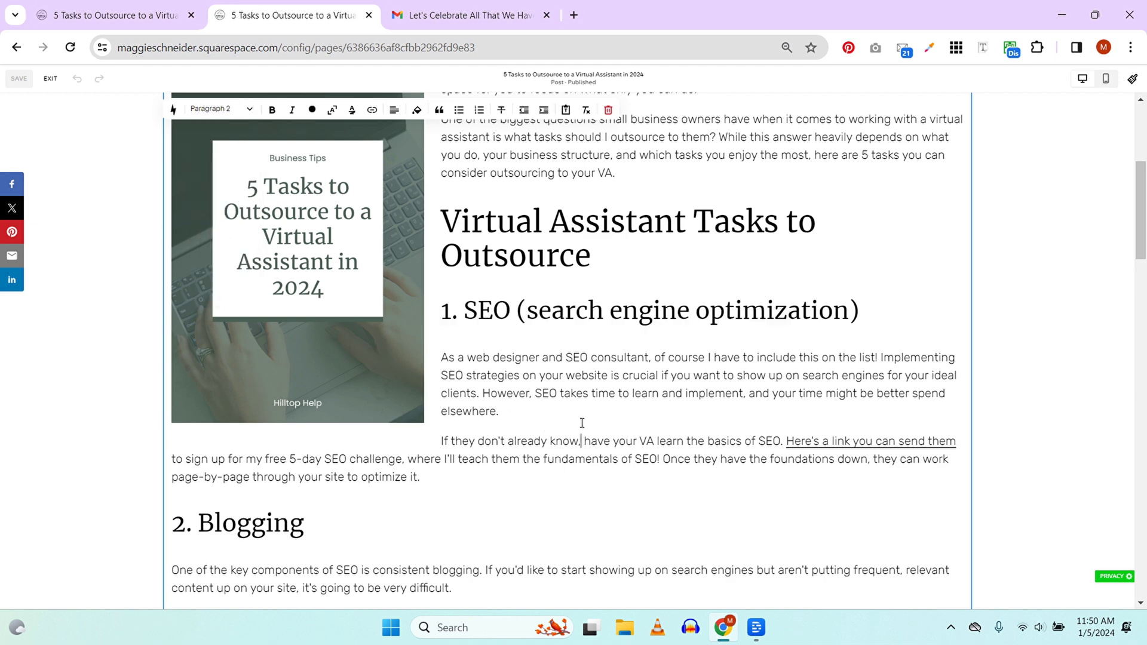
{"action": "left_click", "coordinate": [644, 481]}
{"action": "scroll", "coordinate": [644, 478], "scroll_direction": "down", "scroll_amount": 4}
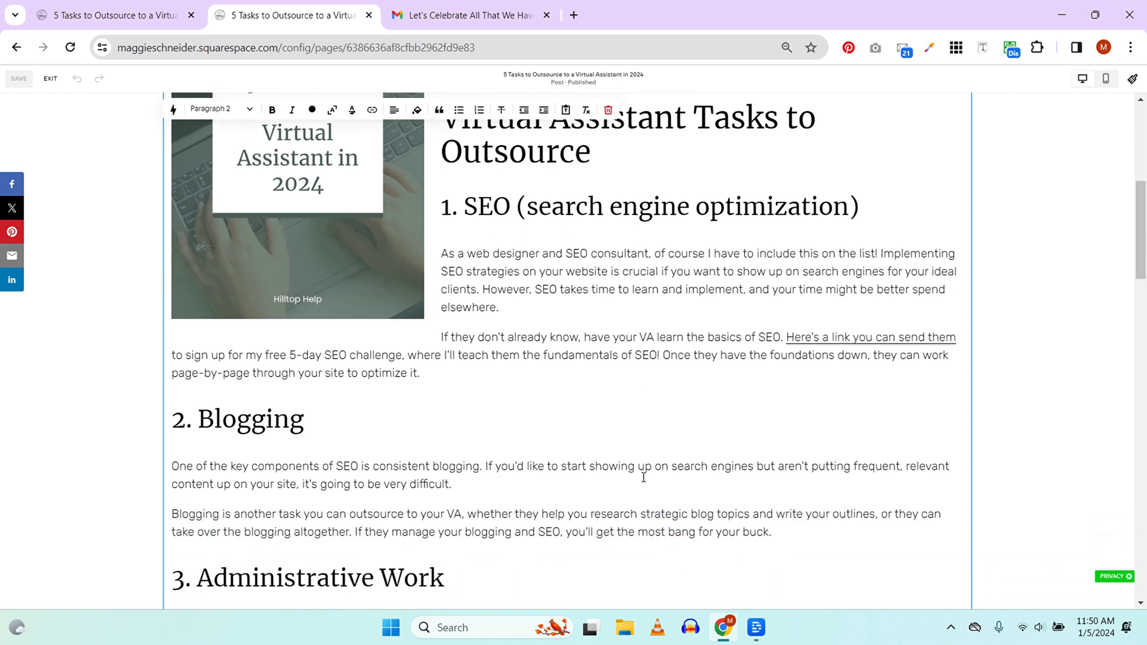
{"action": "scroll", "coordinate": [640, 472], "scroll_direction": "up", "scroll_amount": 3}
{"action": "scroll", "coordinate": [636, 468], "scroll_direction": "up", "scroll_amount": 4}
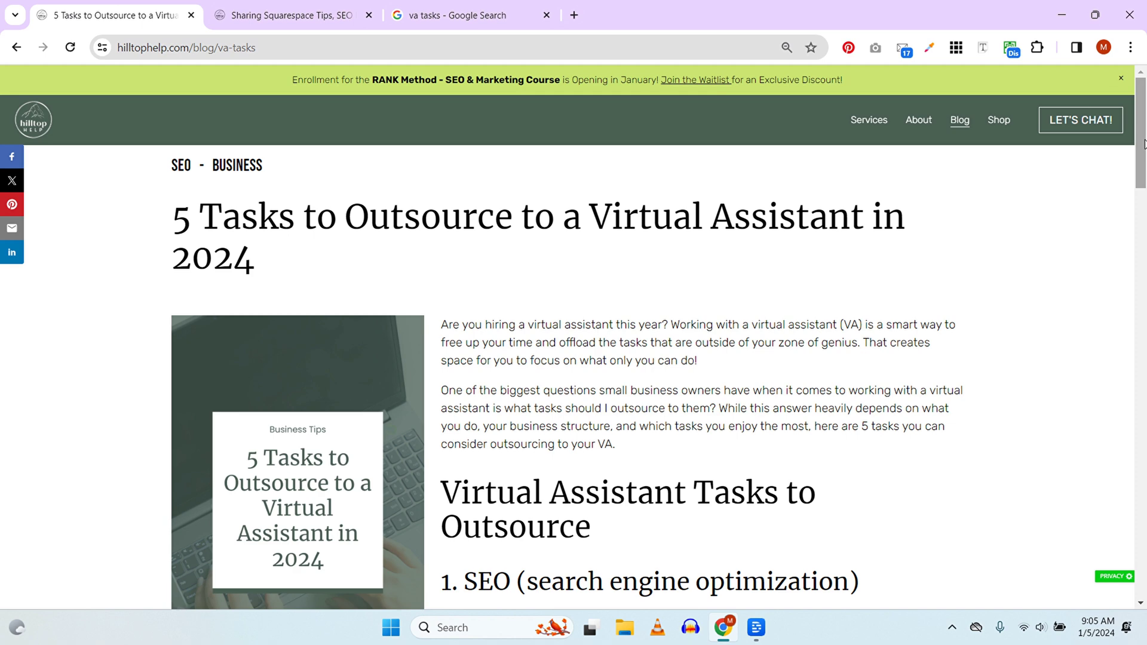
Return to the live blog overview and open the "125+ SEO Power Word Examples to Increase Engagement and Conversions" post
{"action": "left_click", "coordinate": [16, 47]}
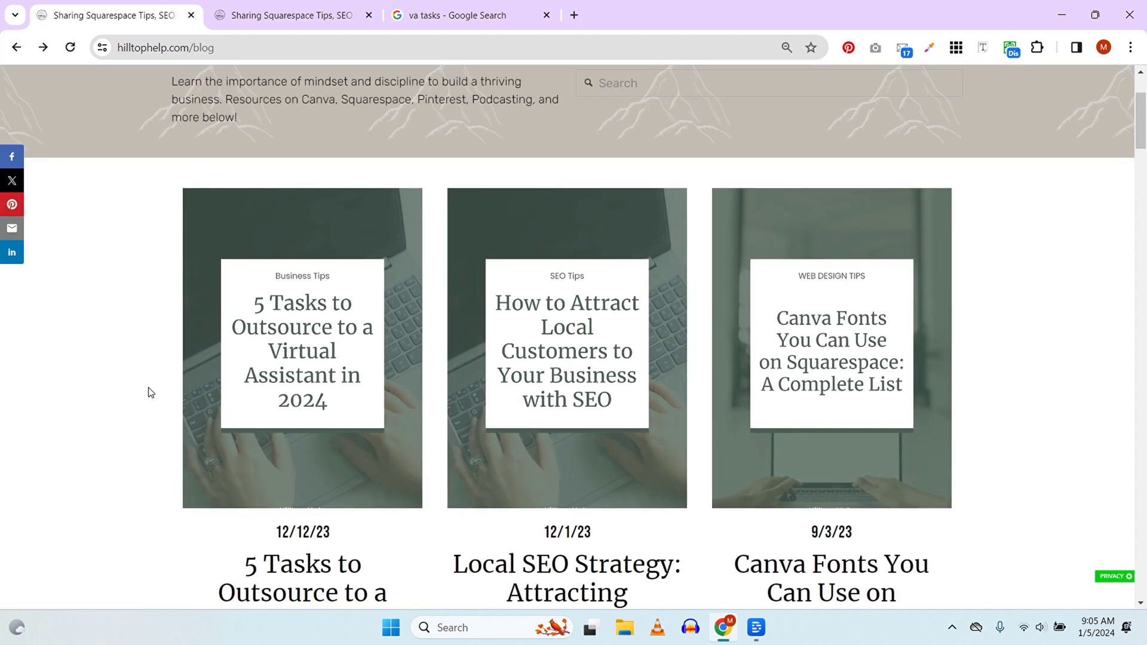
{"action": "scroll", "coordinate": [153, 395], "scroll_direction": "down", "scroll_amount": 5}
{"action": "scroll", "coordinate": [149, 395], "scroll_direction": "down", "scroll_amount": 5}
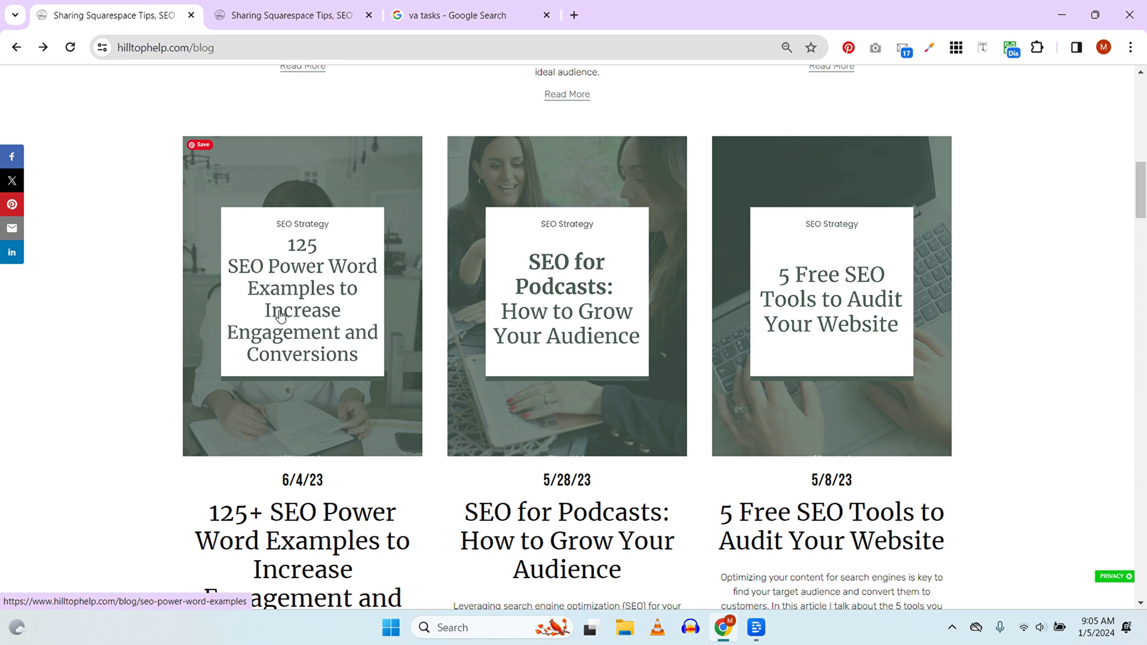
{"action": "left_click", "coordinate": [288, 419]}
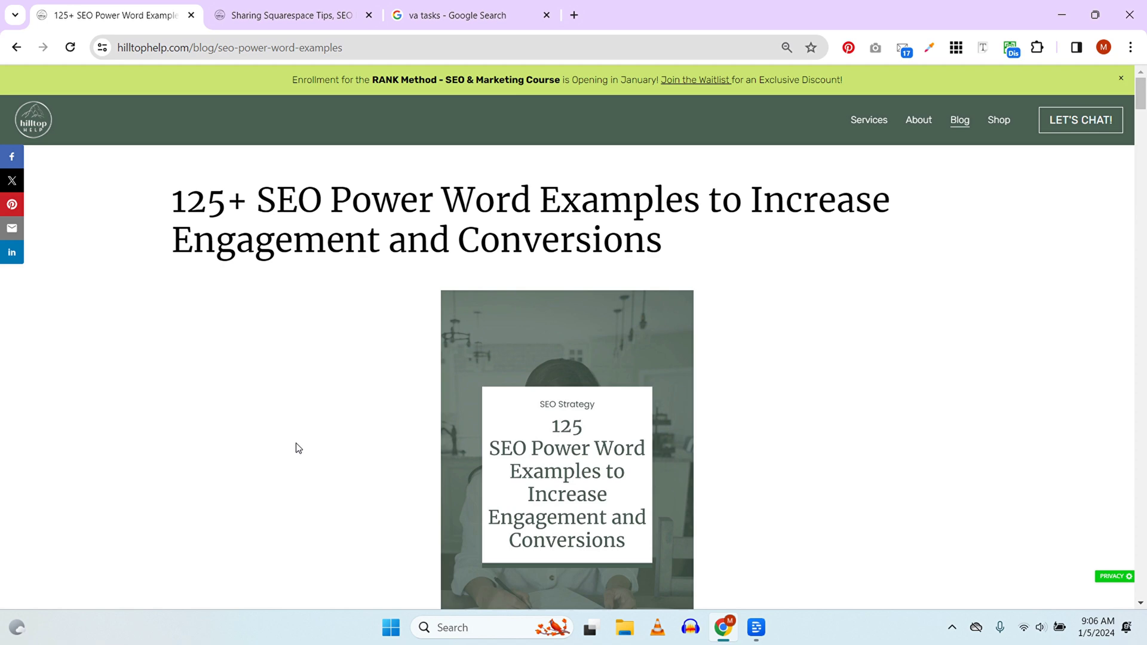
Highlight the power word post's title and examine how its "To Build Trust" and "To Pique Curiosity" sections are structured
{"action": "left_click_drag", "start_coordinate": [172, 206], "coordinate": [692, 243]}
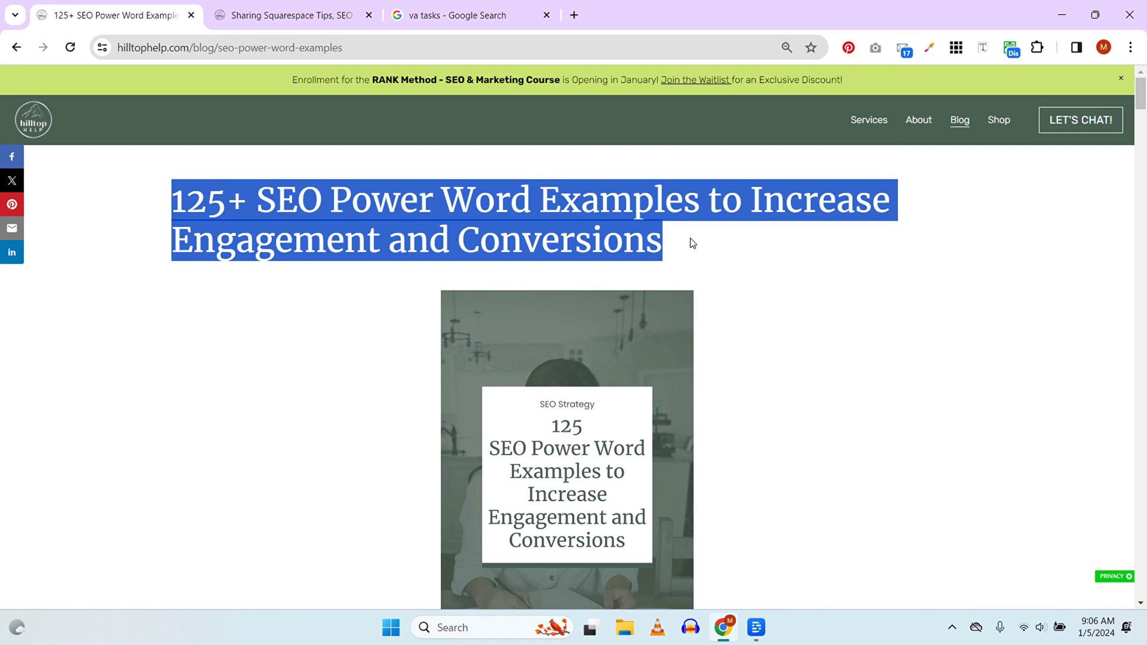
{"action": "left_click", "coordinate": [692, 243]}
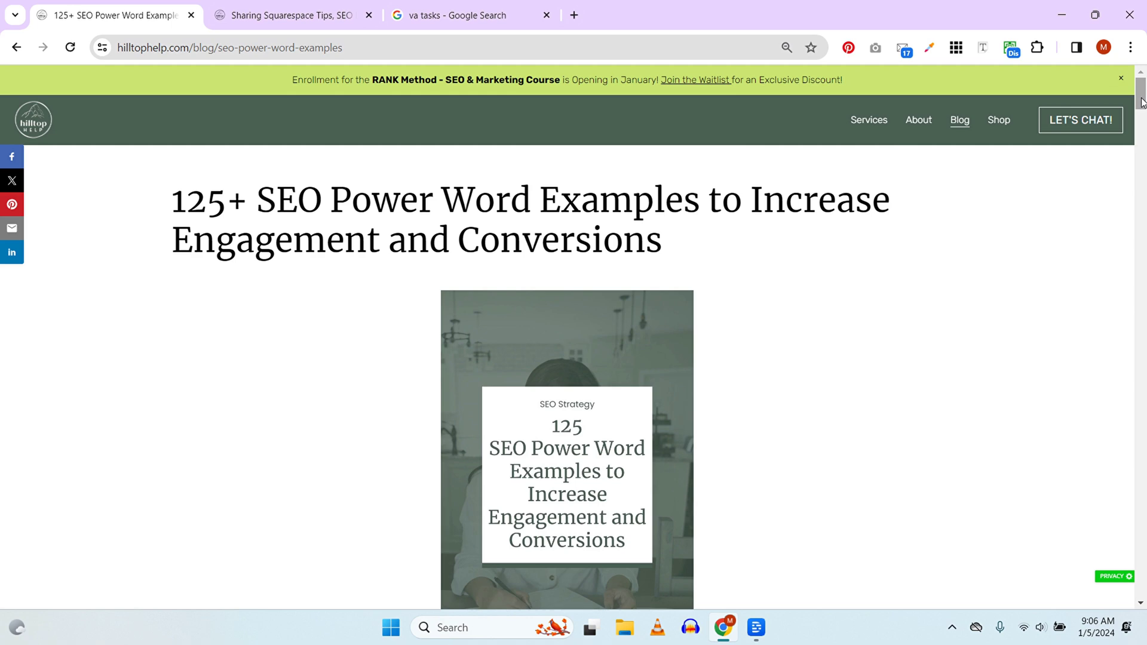
{"action": "left_click_drag", "start_coordinate": [1141, 103], "coordinate": [1142, 176]}
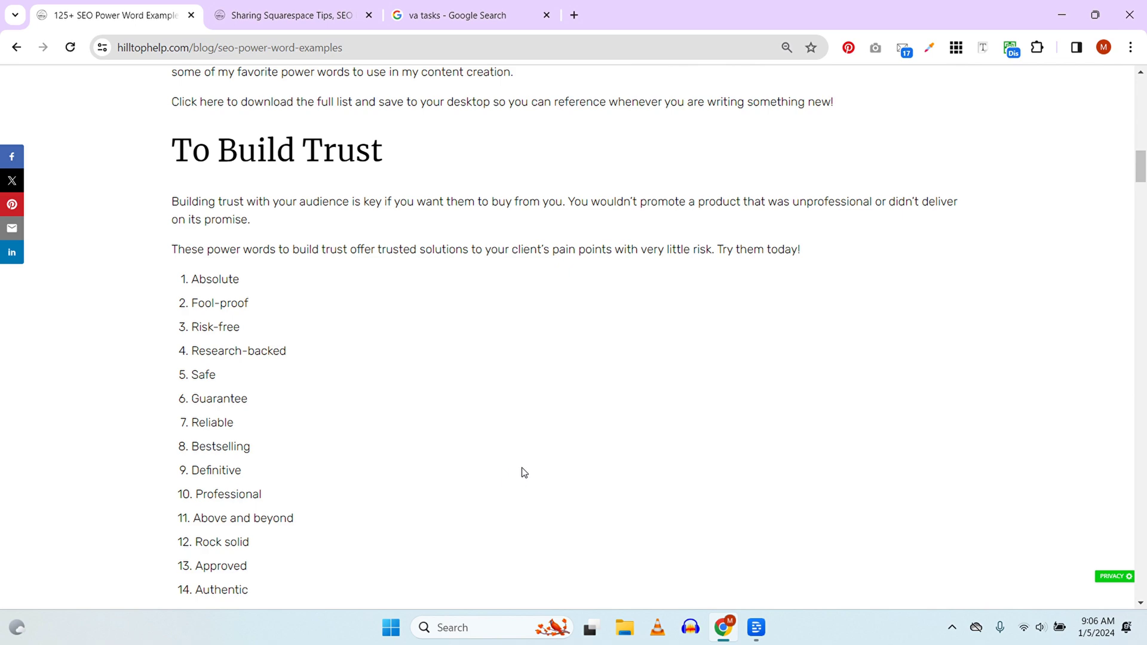
{"action": "scroll", "coordinate": [520, 469], "scroll_direction": "down", "scroll_amount": 10}
{"action": "scroll", "coordinate": [523, 468], "scroll_direction": "down", "scroll_amount": 6}
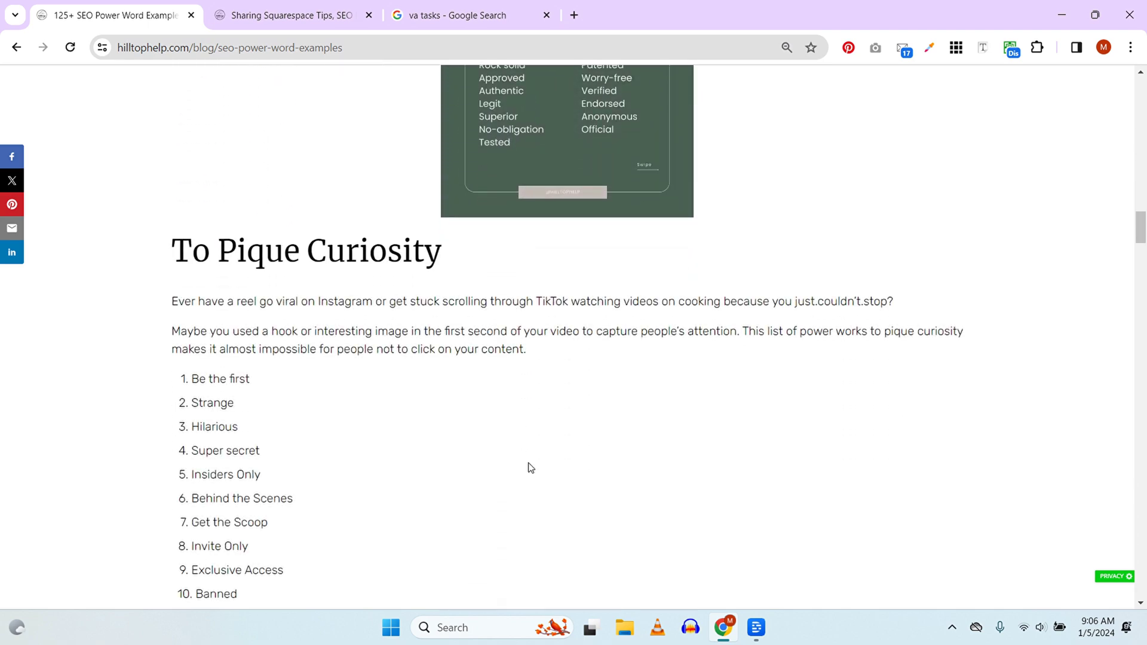
{"action": "scroll", "coordinate": [531, 468], "scroll_direction": "down", "scroll_amount": 3}
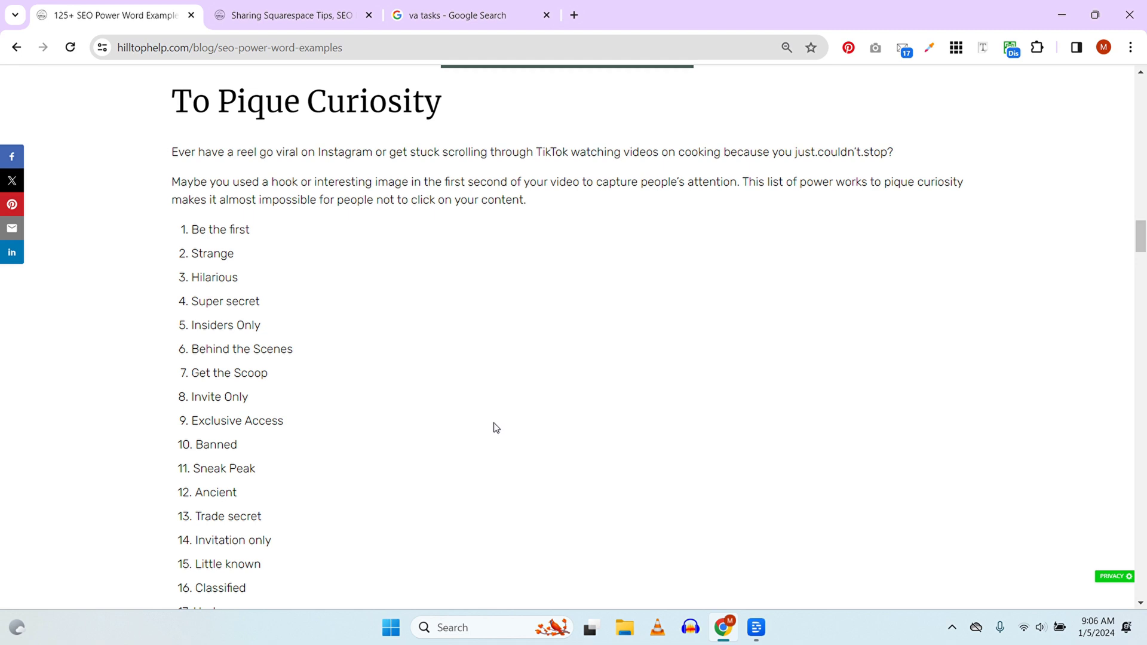
{"action": "scroll", "coordinate": [495, 427], "scroll_direction": "down", "scroll_amount": 1}
{"action": "scroll", "coordinate": [496, 426], "scroll_direction": "down", "scroll_amount": 1}
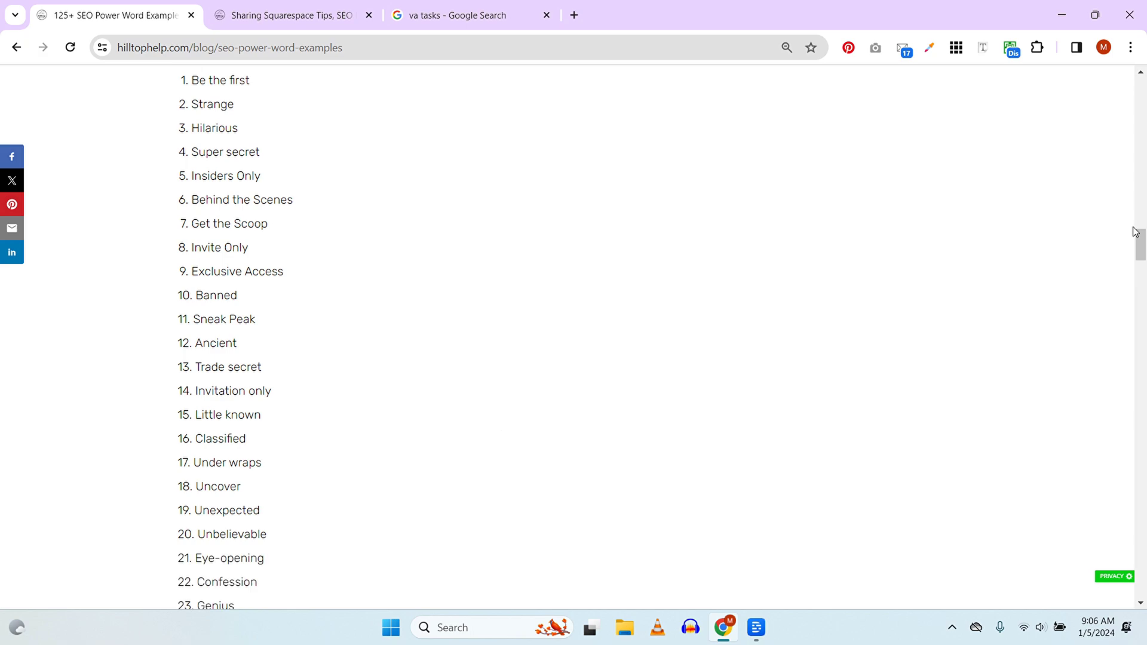
{"action": "left_click_drag", "start_coordinate": [1141, 252], "coordinate": [1142, 98]}
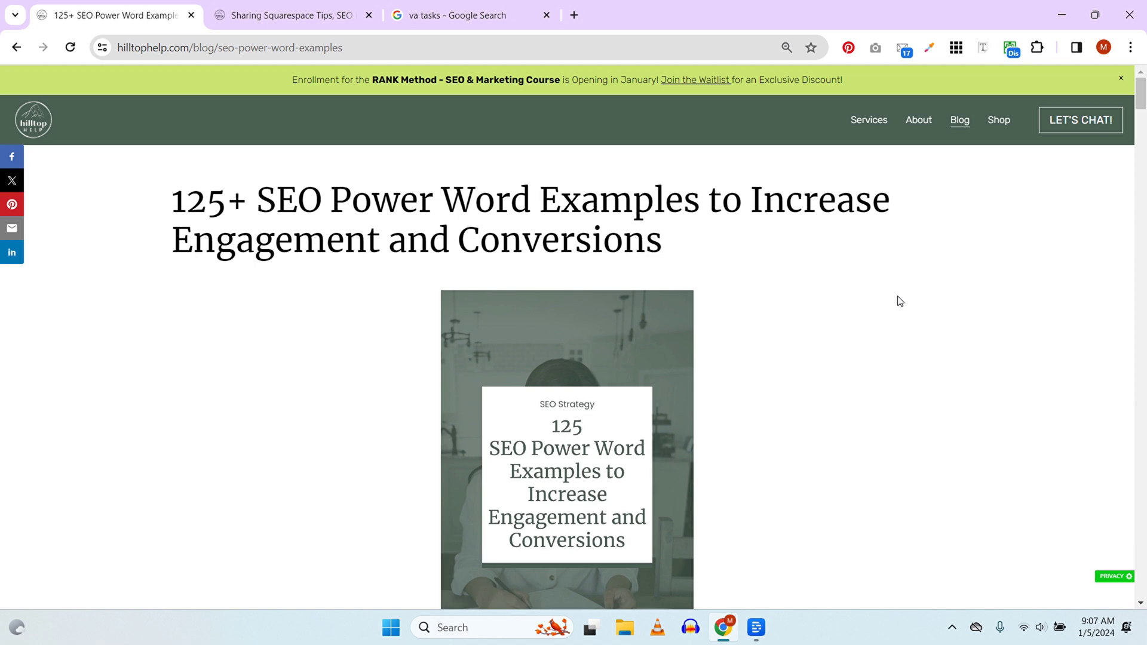
Leave the live post and open "5 Tasks to Outsource to a Virtual Assistant in 2024" for editing in the Squarespace blog manager
{"action": "left_click", "coordinate": [16, 47]}
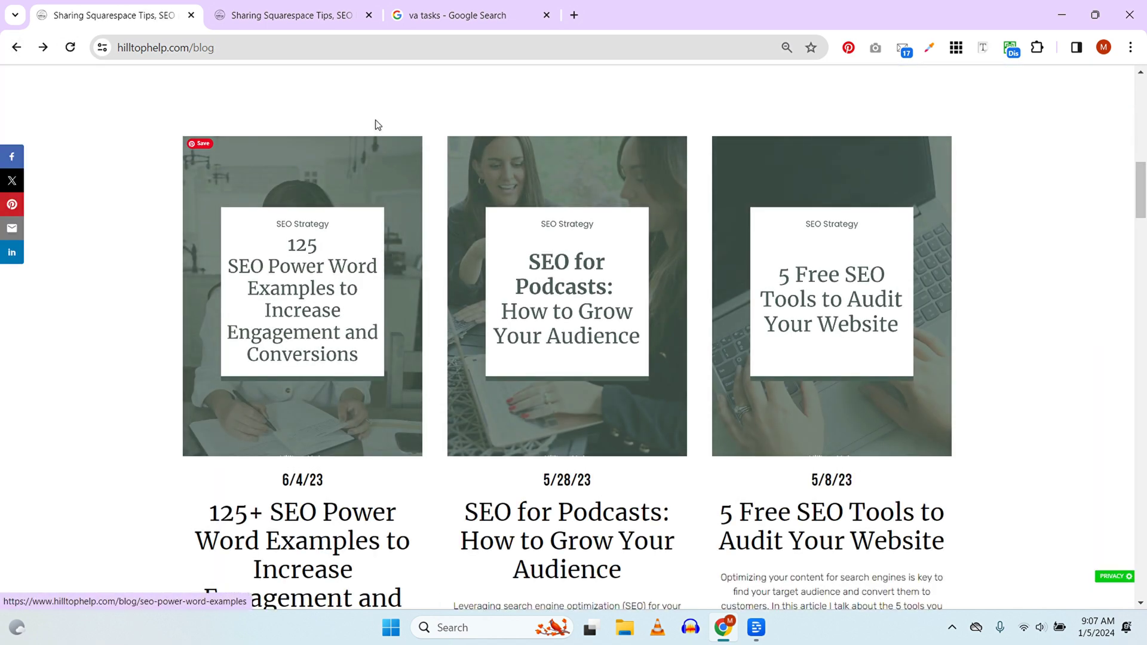
{"action": "left_click", "coordinate": [276, 9]}
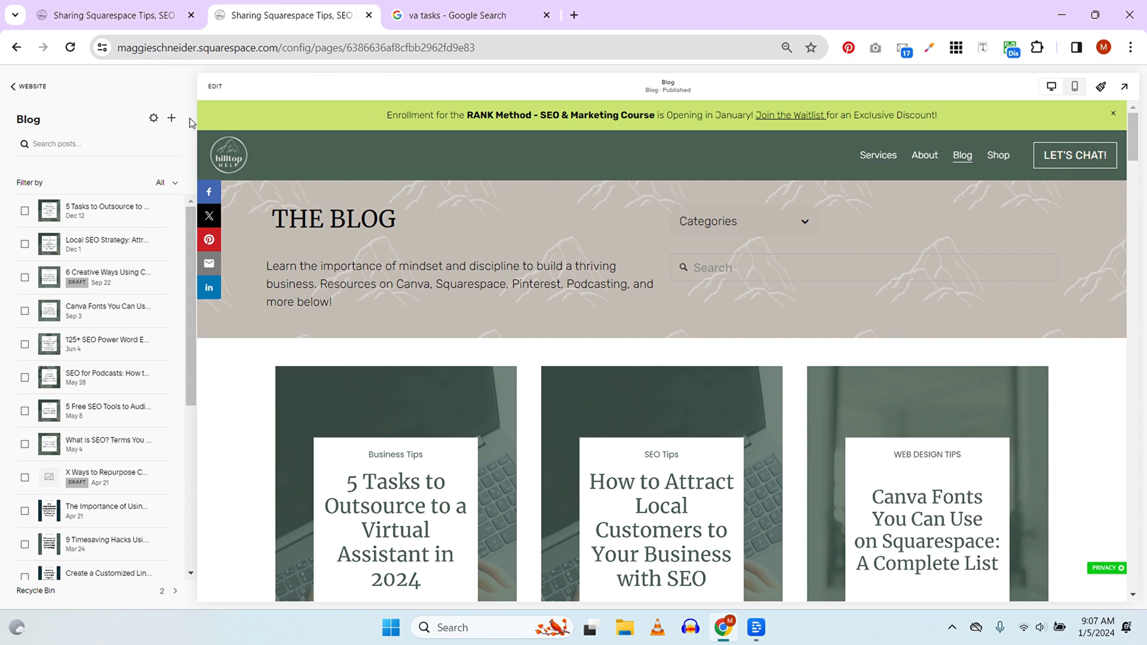
{"action": "left_click", "coordinate": [142, 223]}
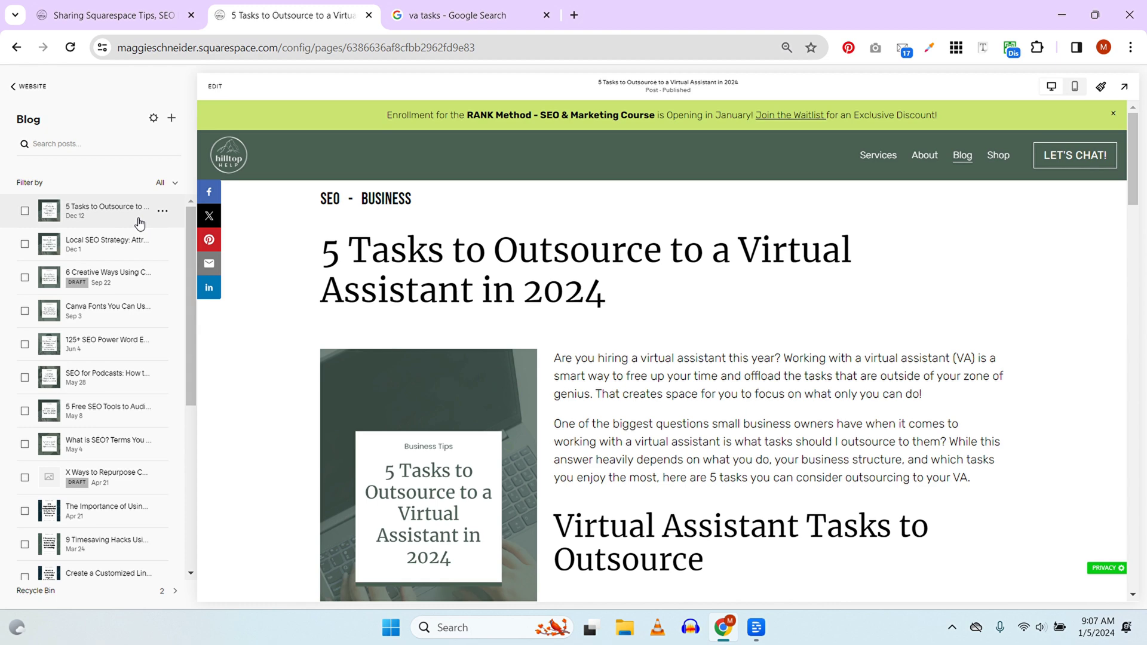
{"action": "left_click", "coordinate": [217, 87]}
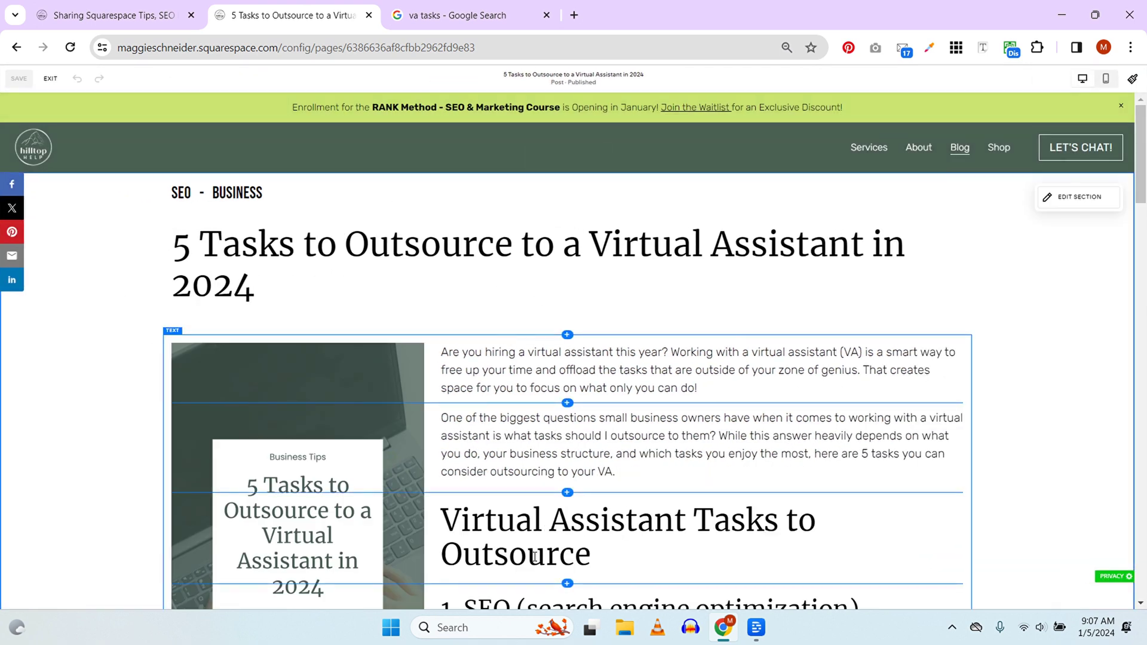
Look through the post's headings and highlight the "Have your virtual assistant join the free SEO challenge!" subheading to check its style
{"action": "scroll", "coordinate": [535, 557], "scroll_direction": "down", "scroll_amount": 1}
{"action": "scroll", "coordinate": [535, 557], "scroll_direction": "up", "scroll_amount": 1}
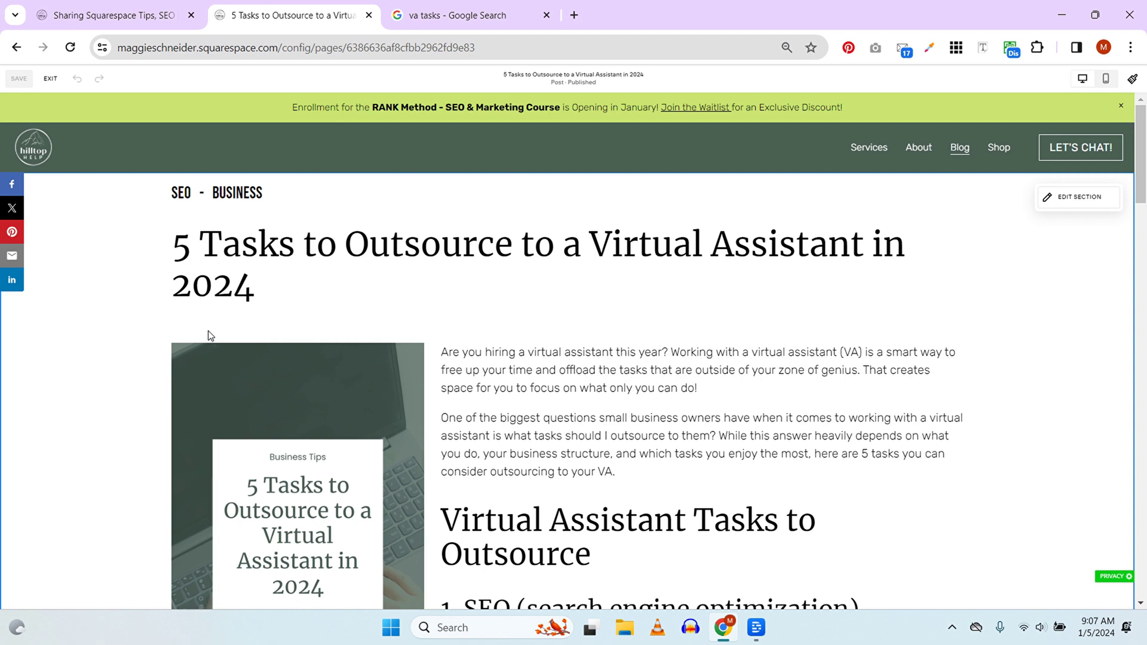
{"action": "scroll", "coordinate": [428, 482], "scroll_direction": "down", "scroll_amount": 4}
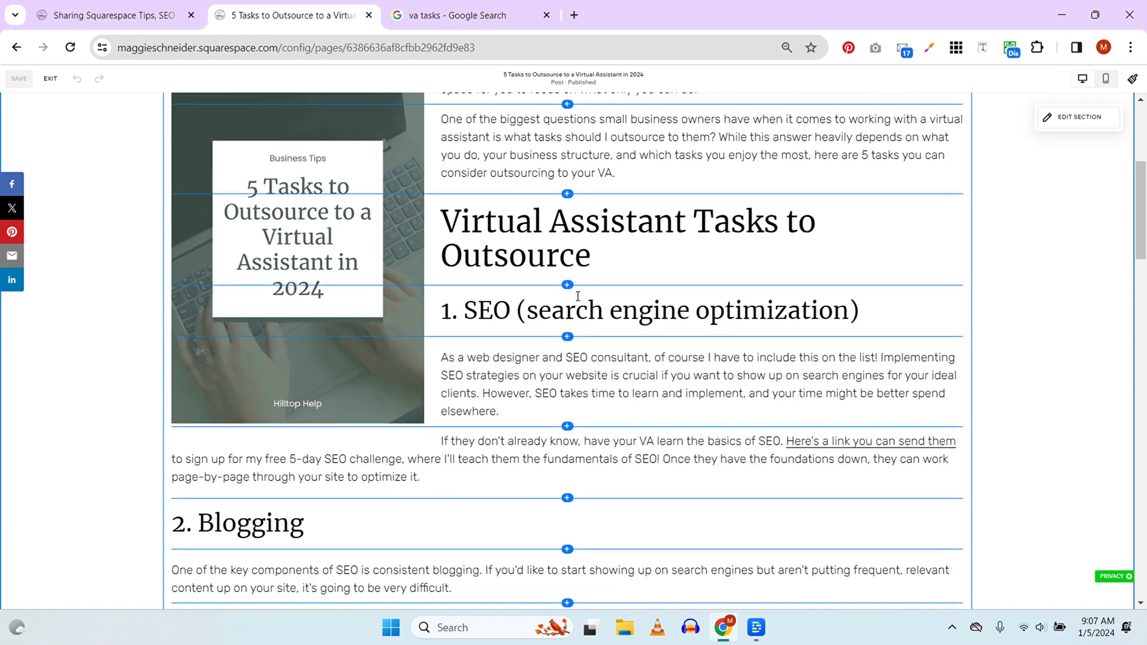
{"action": "scroll", "coordinate": [615, 267], "scroll_direction": "down", "scroll_amount": 10}
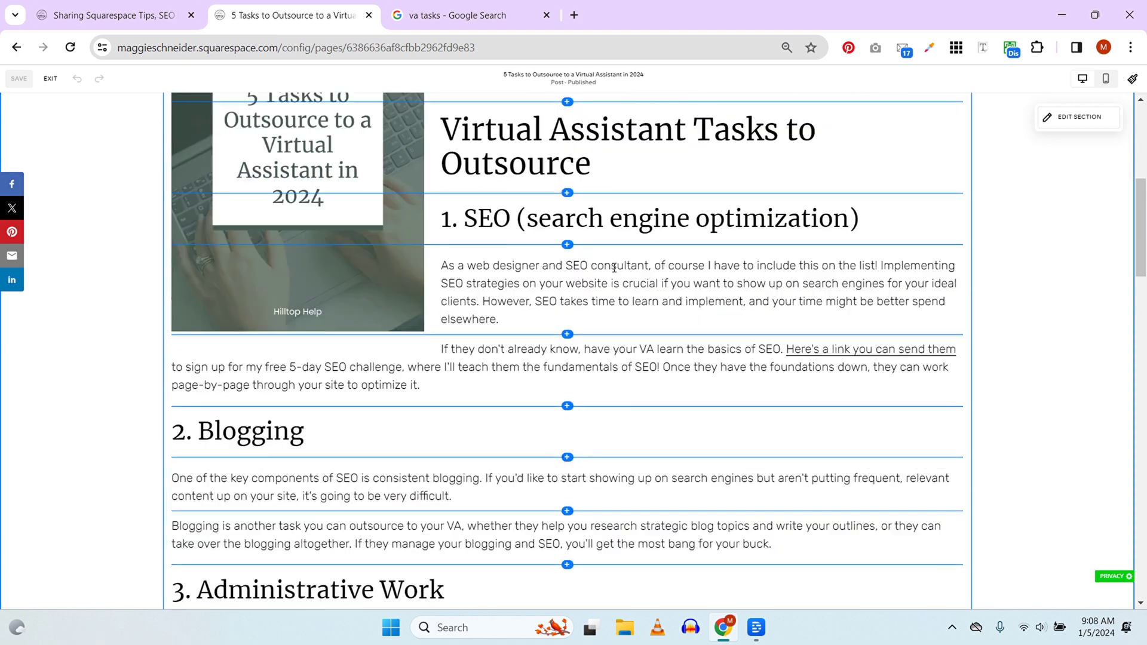
{"action": "scroll", "coordinate": [644, 323], "scroll_direction": "down", "scroll_amount": 2}
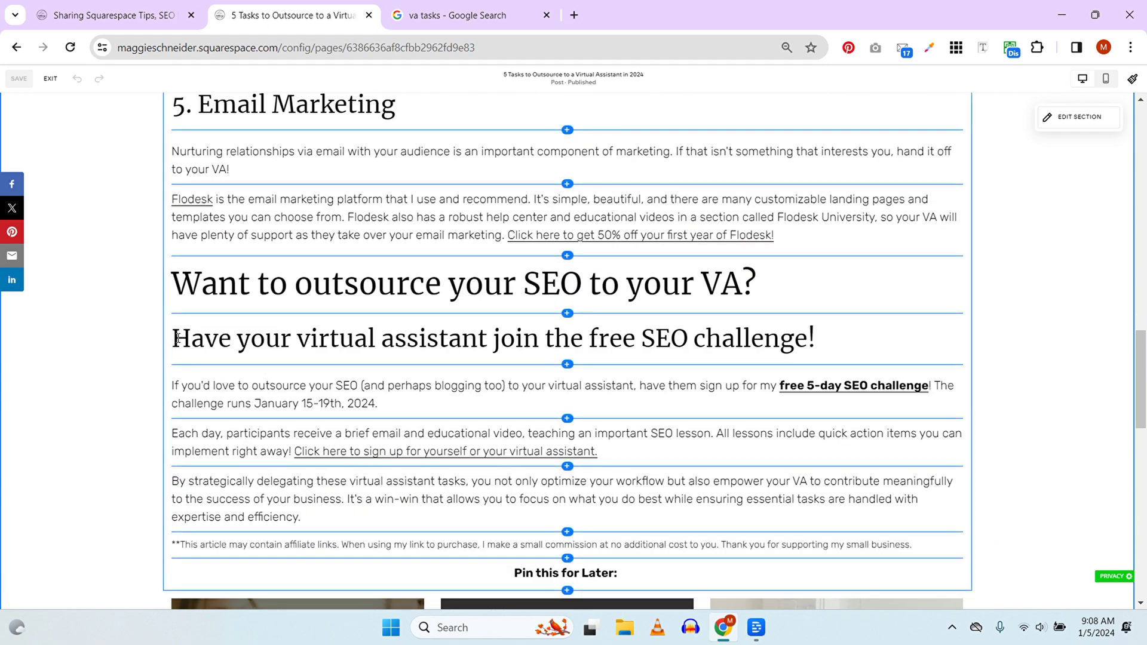
{"action": "left_click_drag", "start_coordinate": [172, 339], "coordinate": [824, 330]}
{"action": "left_click", "coordinate": [866, 336]}
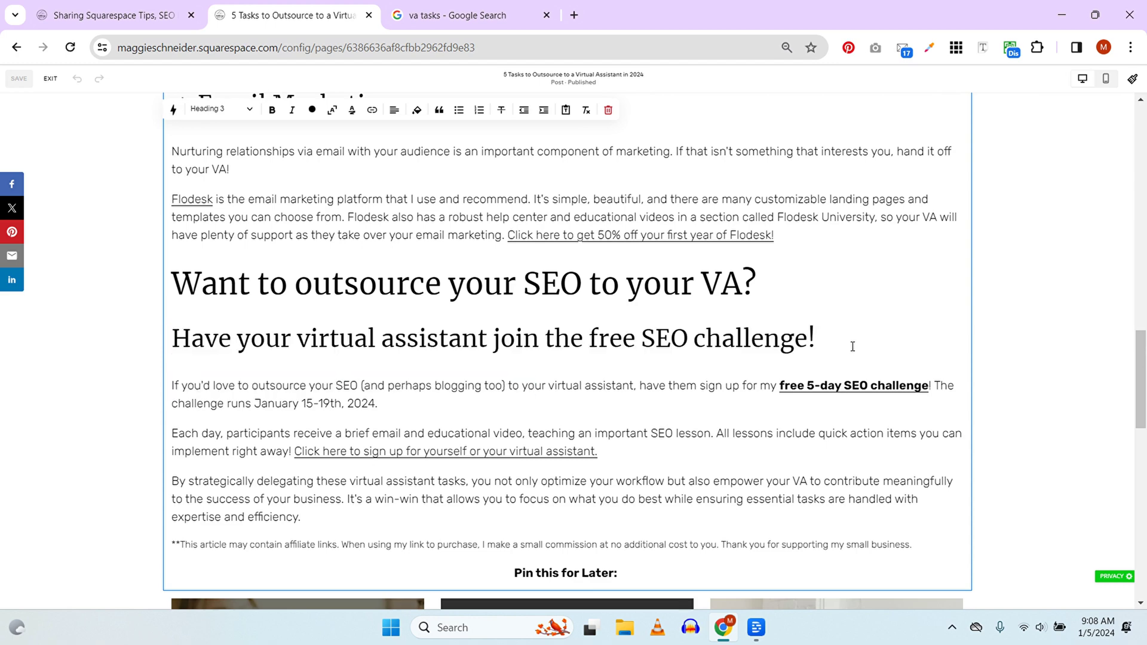
Review the post's heading order again, place the text cursor after the "1. SEO (search engine optimization)" subheading, and leave the text block
{"action": "scroll", "coordinate": [852, 345], "scroll_direction": "down", "scroll_amount": 3}
{"action": "scroll", "coordinate": [573, 383], "scroll_direction": "up", "scroll_amount": 1}
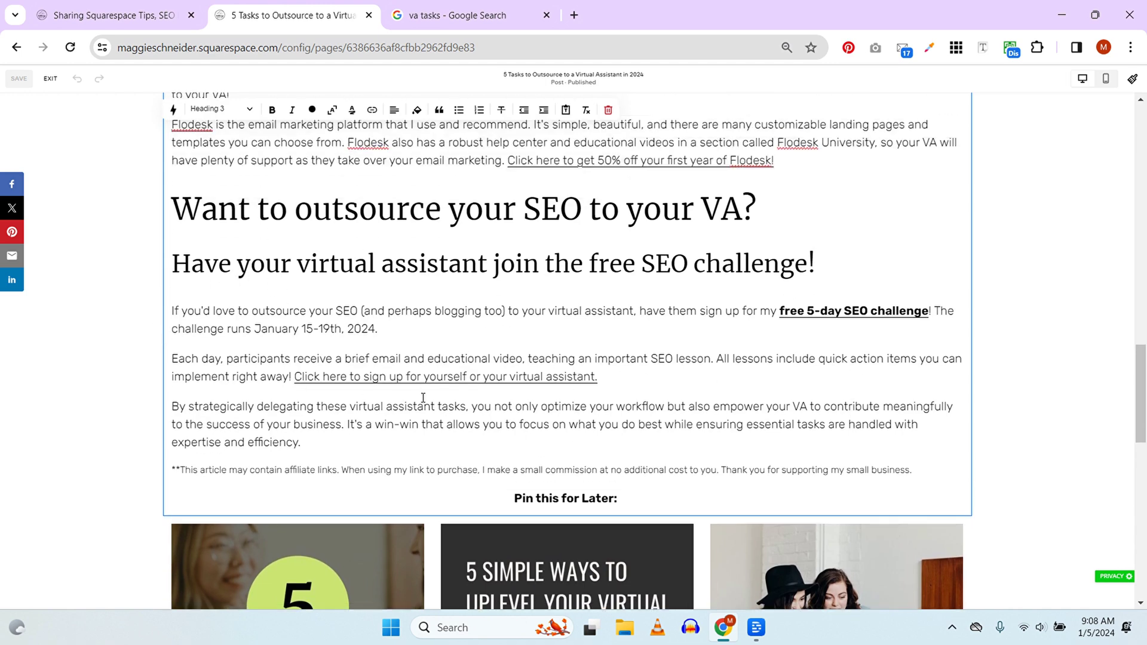
{"action": "scroll", "coordinate": [423, 402], "scroll_direction": "up", "scroll_amount": 15}
{"action": "scroll", "coordinate": [454, 421], "scroll_direction": "up", "scroll_amount": 15}
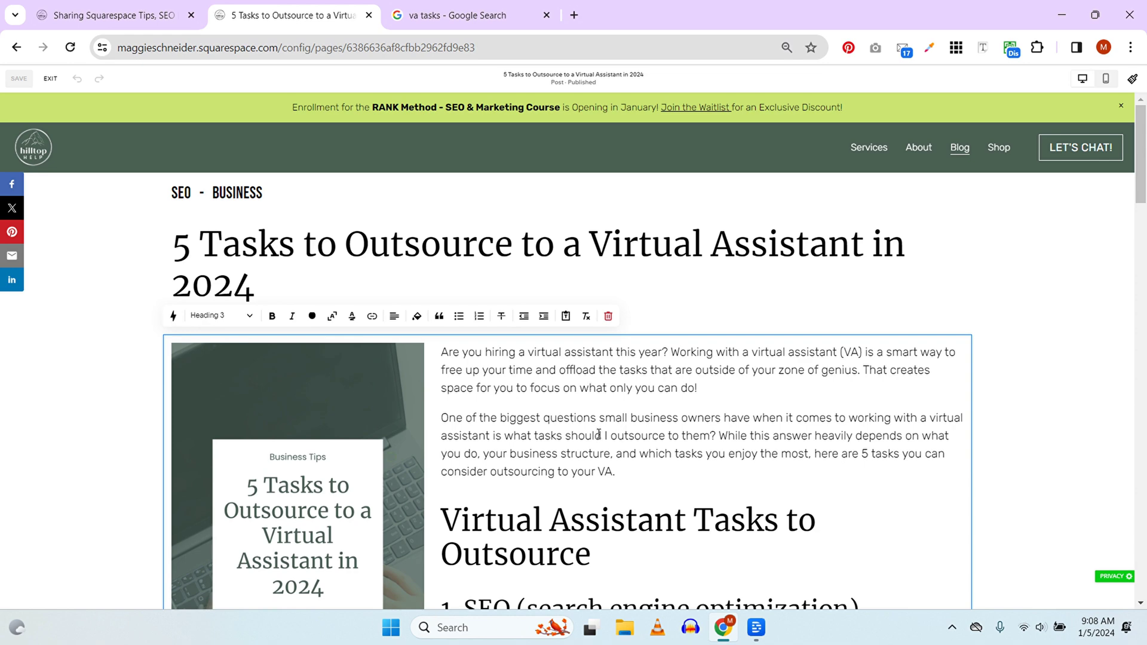
{"action": "scroll", "coordinate": [598, 435], "scroll_direction": "down", "scroll_amount": 4}
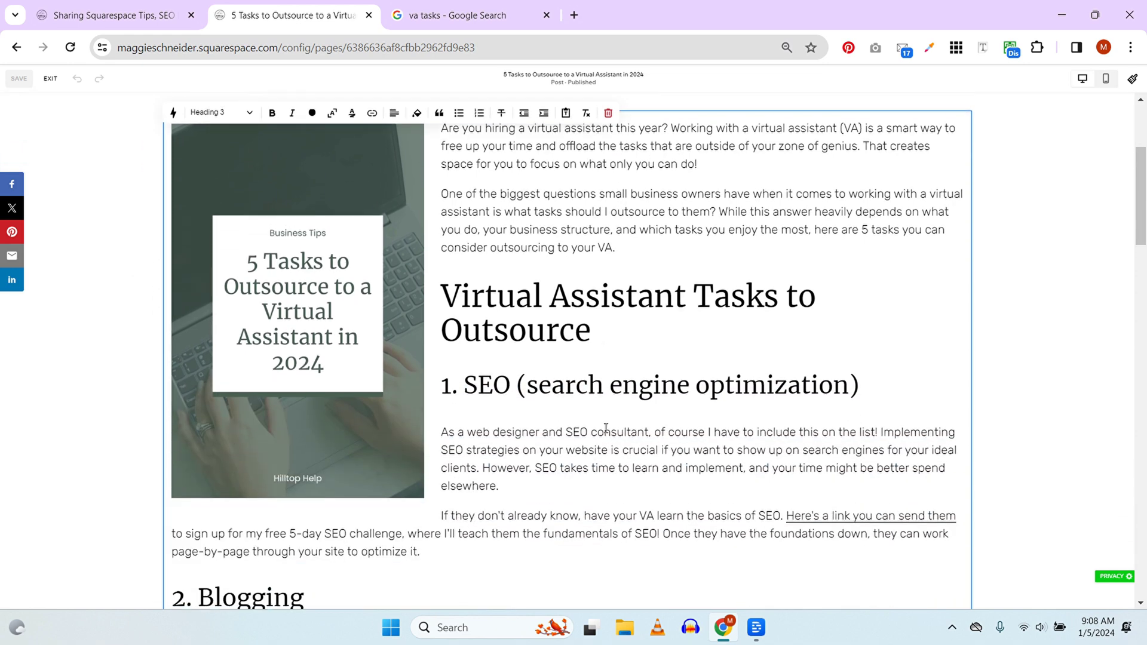
{"action": "left_click", "coordinate": [862, 387]}
{"action": "scroll", "coordinate": [605, 363], "scroll_direction": "up", "scroll_amount": 4}
{"action": "left_click", "coordinate": [996, 389]}
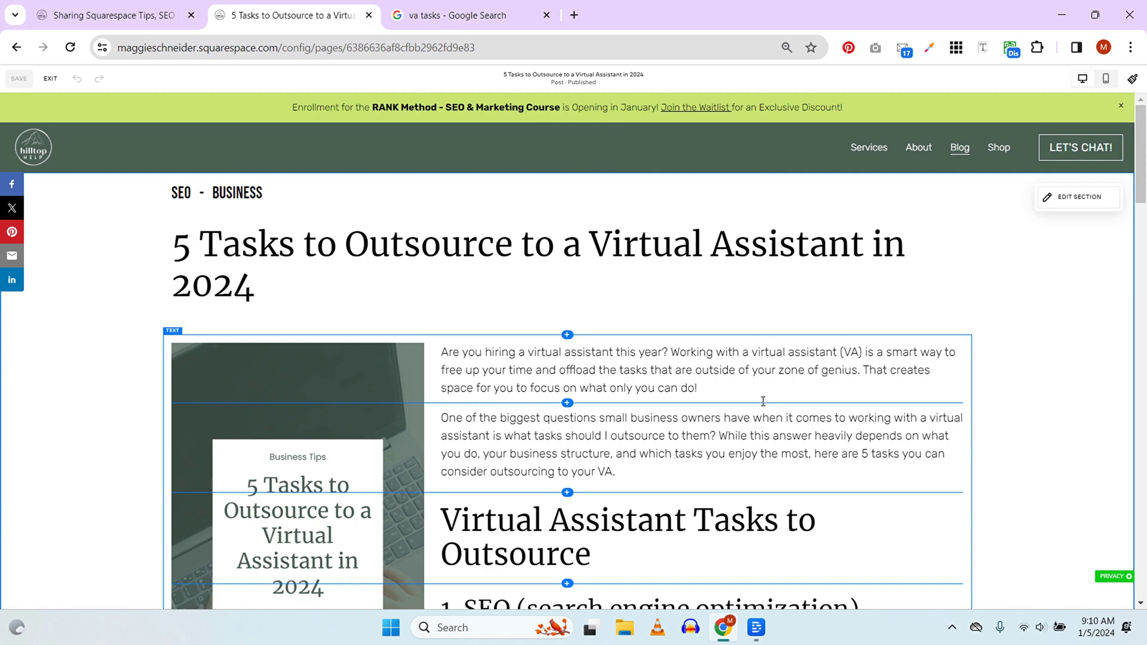
{"action": "scroll", "coordinate": [883, 379], "scroll_direction": "down", "scroll_amount": 1}
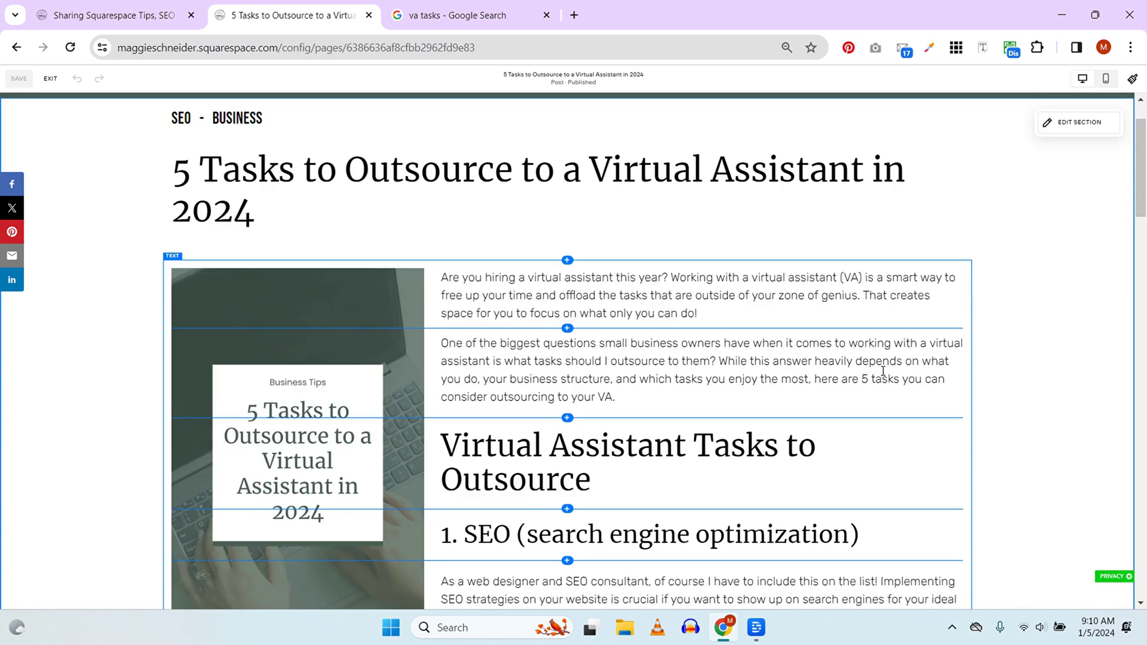
{"action": "scroll", "coordinate": [883, 371], "scroll_direction": "up", "scroll_amount": 1}
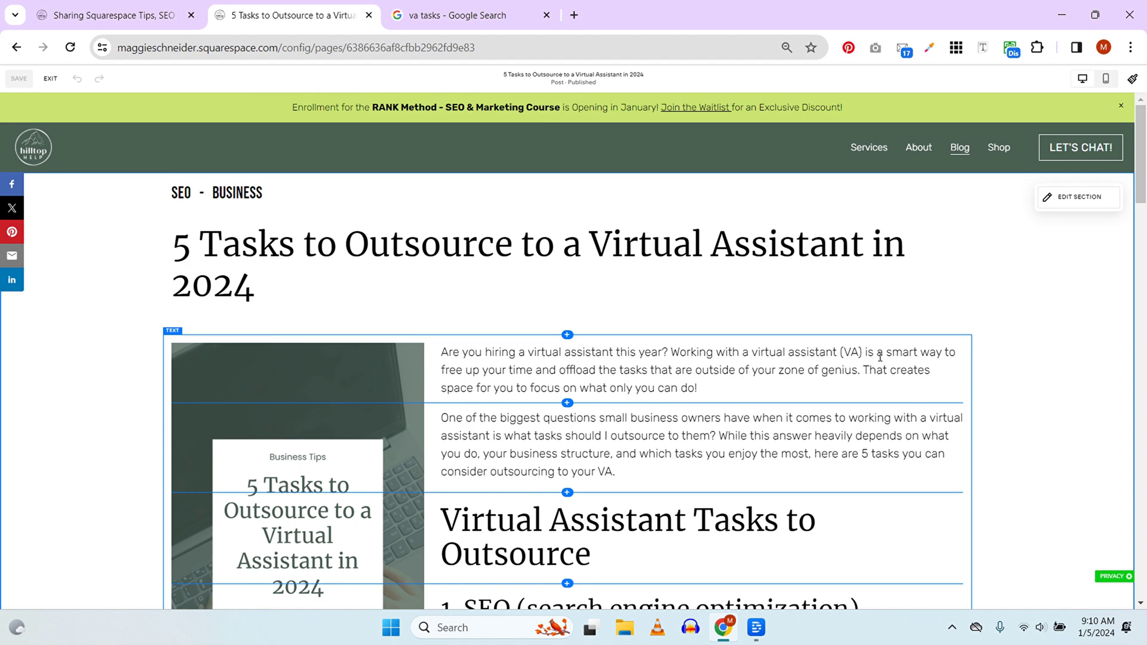
{"action": "scroll", "coordinate": [874, 361], "scroll_direction": "down", "scroll_amount": 2}
{"action": "scroll", "coordinate": [873, 359], "scroll_direction": "up", "scroll_amount": 1}
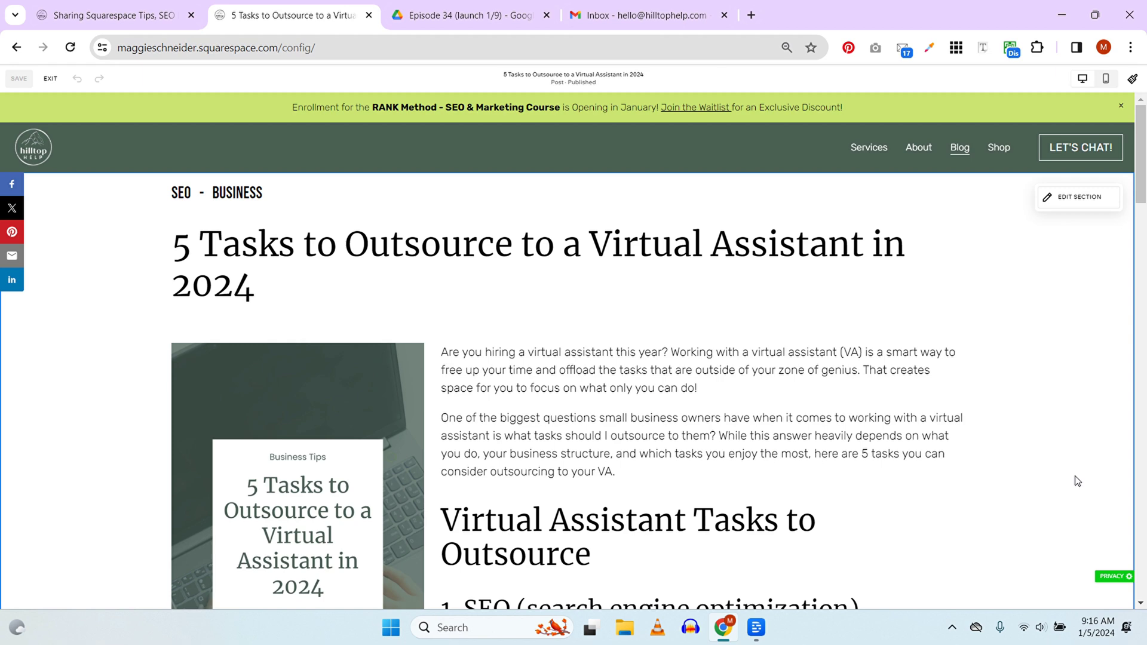
Search Google for "va tasks" in a new browser tab and show the image results
{"action": "left_click", "coordinate": [751, 15]}
{"action": "type", "text": "va tasks"}
{"action": "key", "text": "Return"}
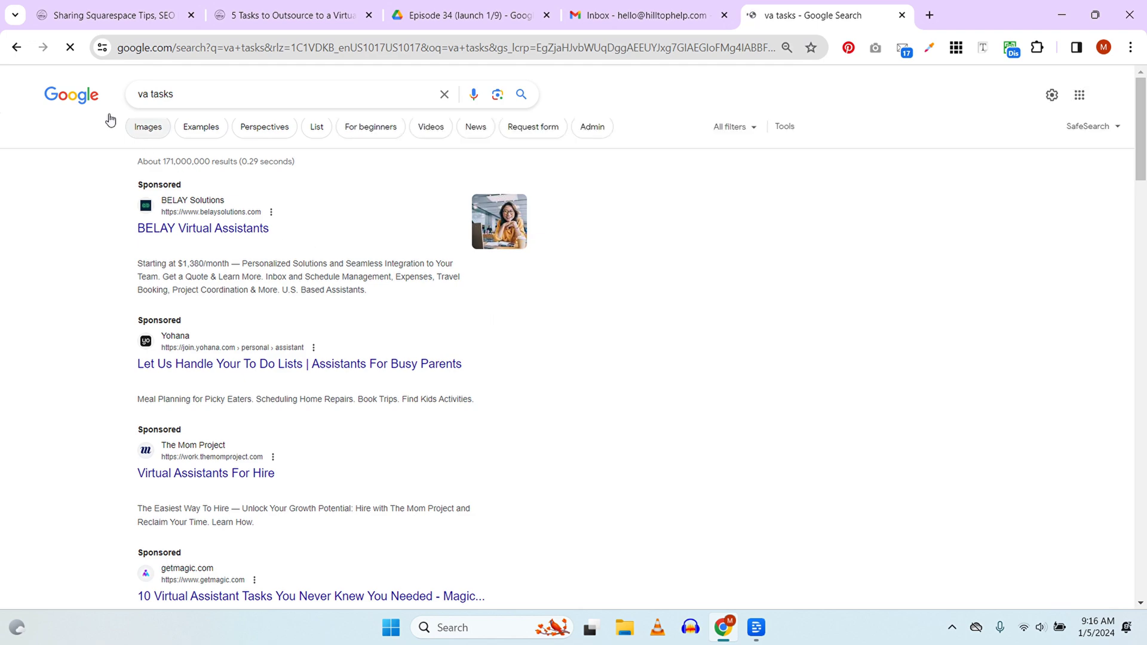
{"action": "left_click", "coordinate": [150, 133]}
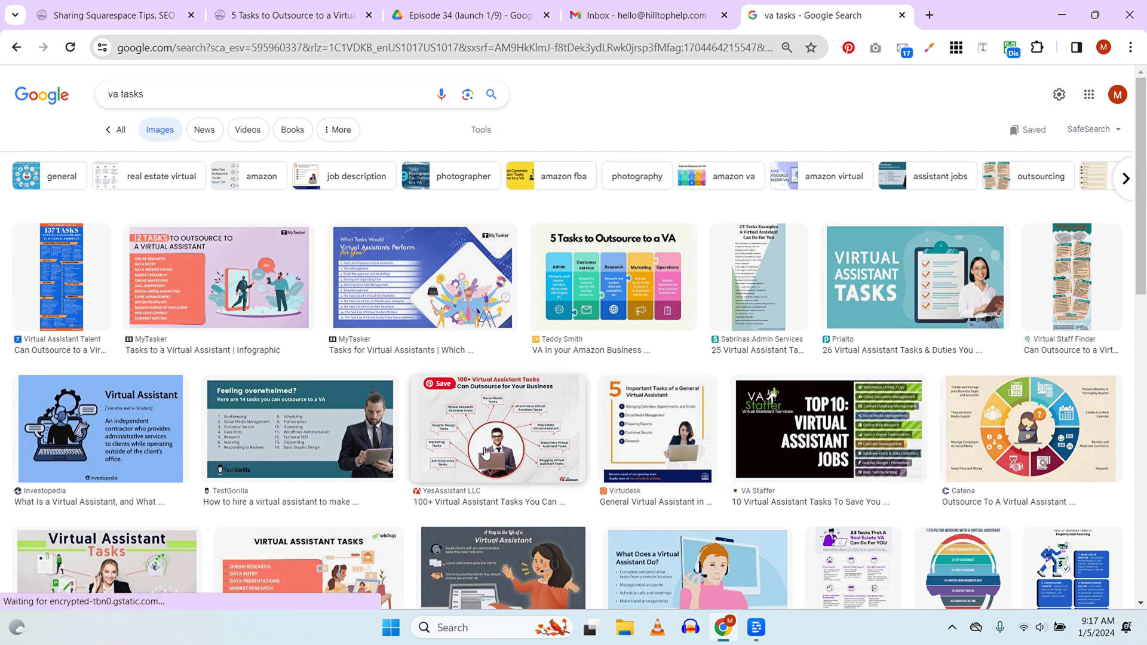
Switch the "va tasks" search to all results, return to the image results, and look over the virtual assistant graphics
{"action": "left_click", "coordinate": [121, 129]}
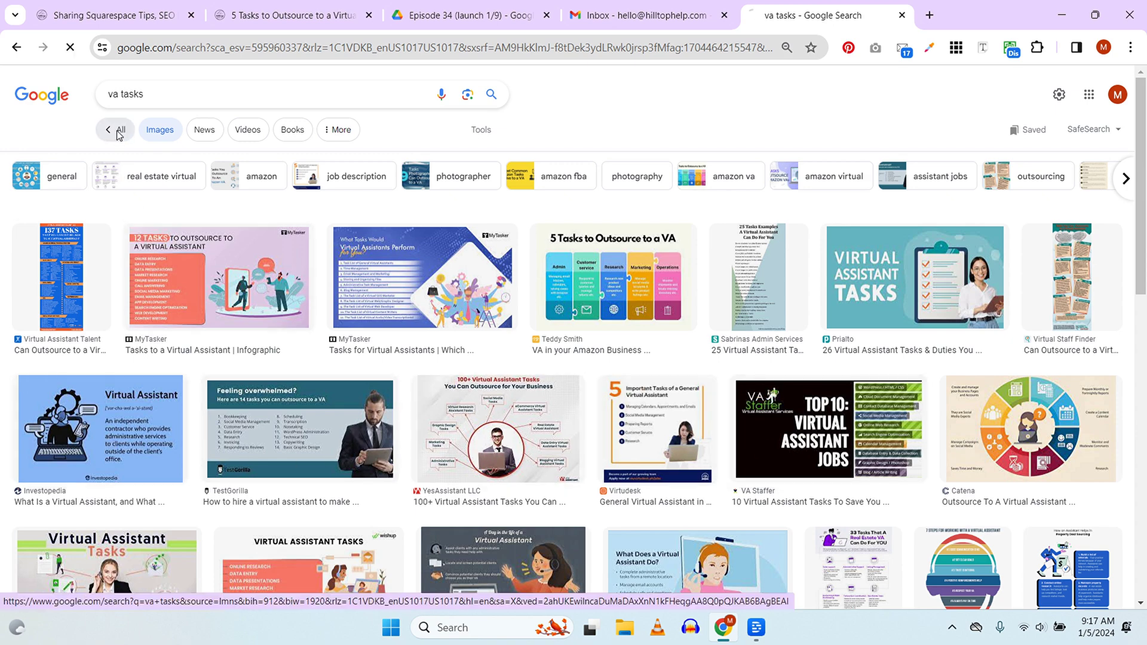
{"action": "key", "text": "alt+Left"}
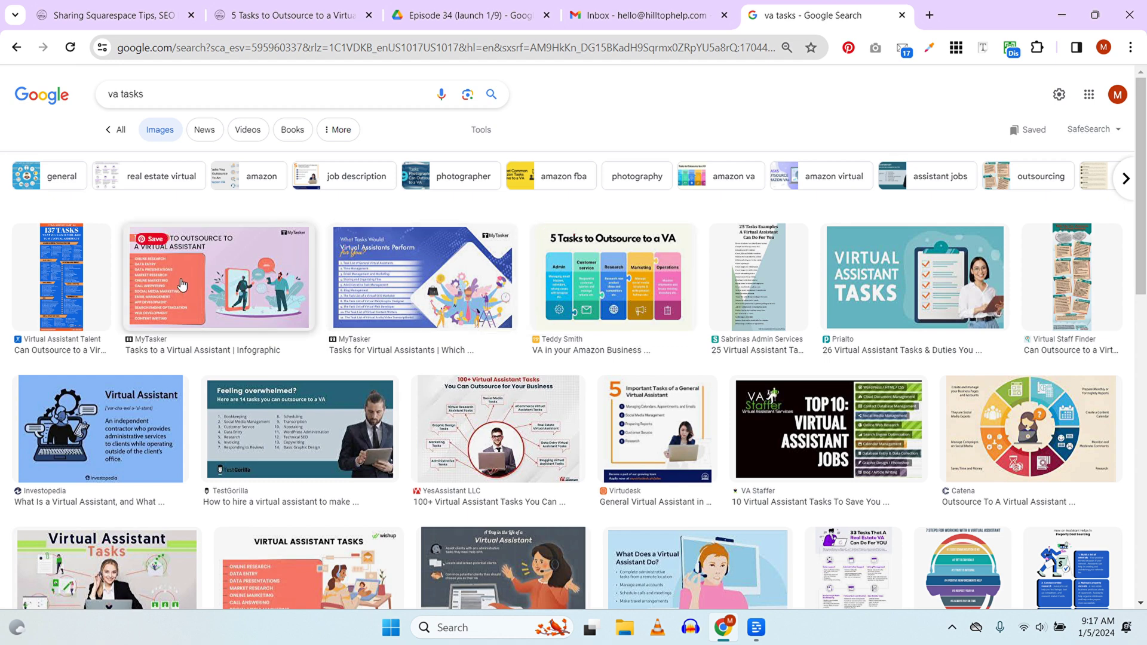
{"action": "scroll", "coordinate": [1011, 389], "scroll_direction": "down", "scroll_amount": 1}
{"action": "scroll", "coordinate": [1004, 395], "scroll_direction": "up", "scroll_amount": 1}
Return to the "5 Tasks to Outsource to a Virtual Assistant in 2024" editor and review its headings from the title to the SEO challenge
{"action": "left_click", "coordinate": [294, 8]}
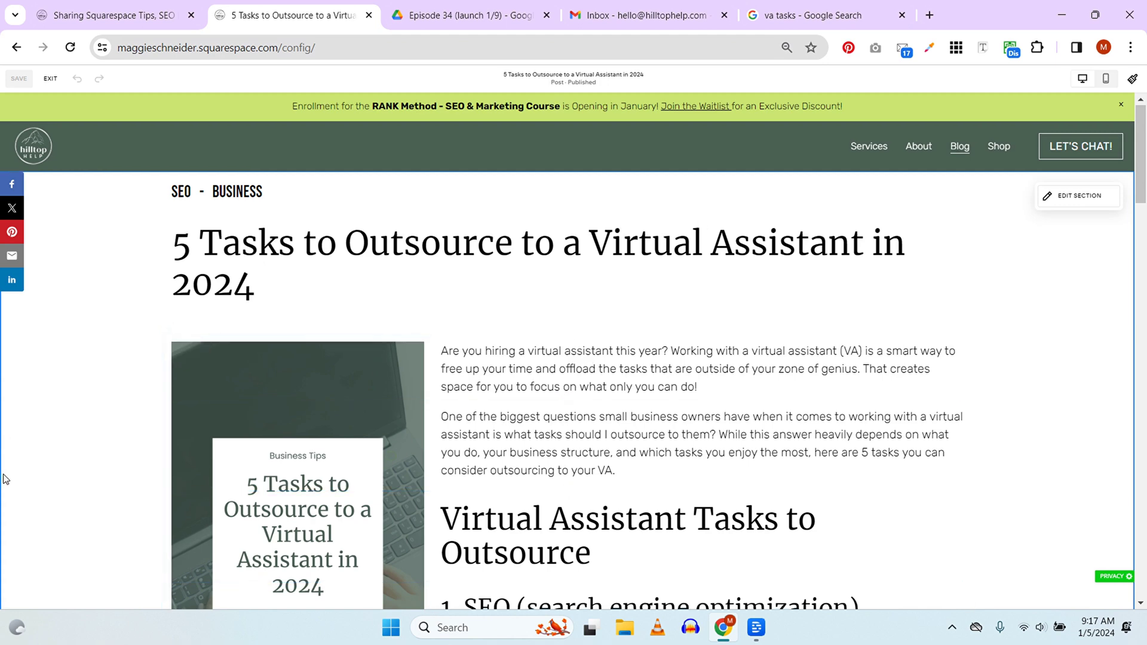
{"action": "scroll", "coordinate": [129, 418], "scroll_direction": "down", "scroll_amount": 1}
{"action": "scroll", "coordinate": [219, 540], "scroll_direction": "down", "scroll_amount": 1}
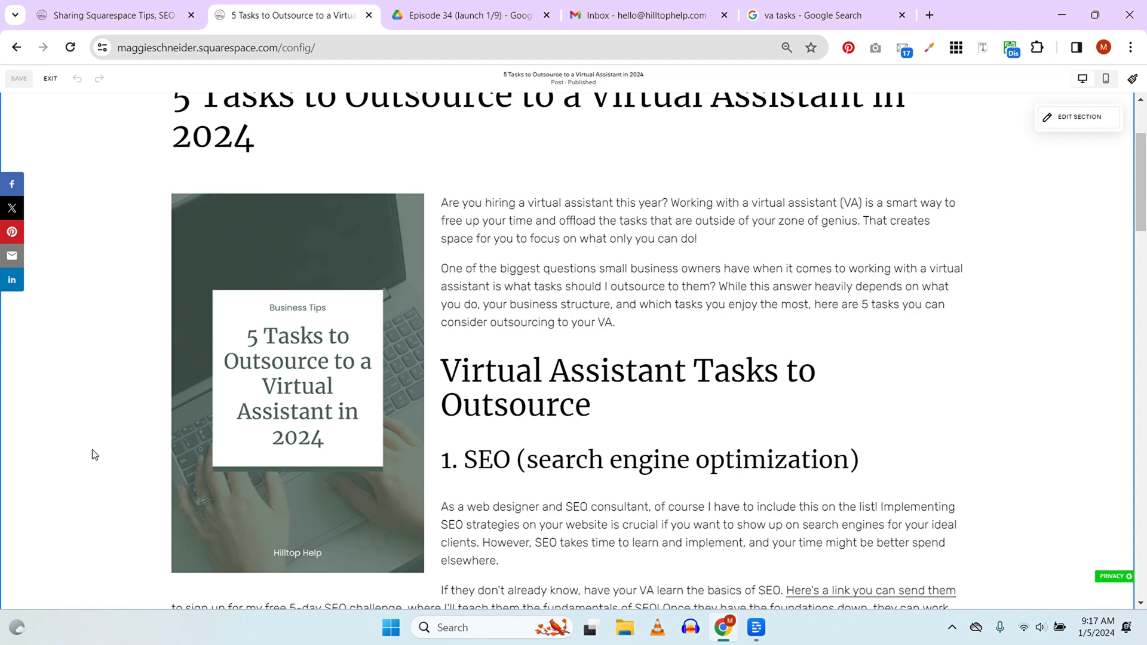
{"action": "scroll", "coordinate": [92, 455], "scroll_direction": "up", "scroll_amount": 1}
{"action": "scroll", "coordinate": [92, 455], "scroll_direction": "down", "scroll_amount": 1}
{"action": "scroll", "coordinate": [93, 456], "scroll_direction": "down", "scroll_amount": 1}
{"action": "scroll", "coordinate": [91, 454], "scroll_direction": "up", "scroll_amount": 2}
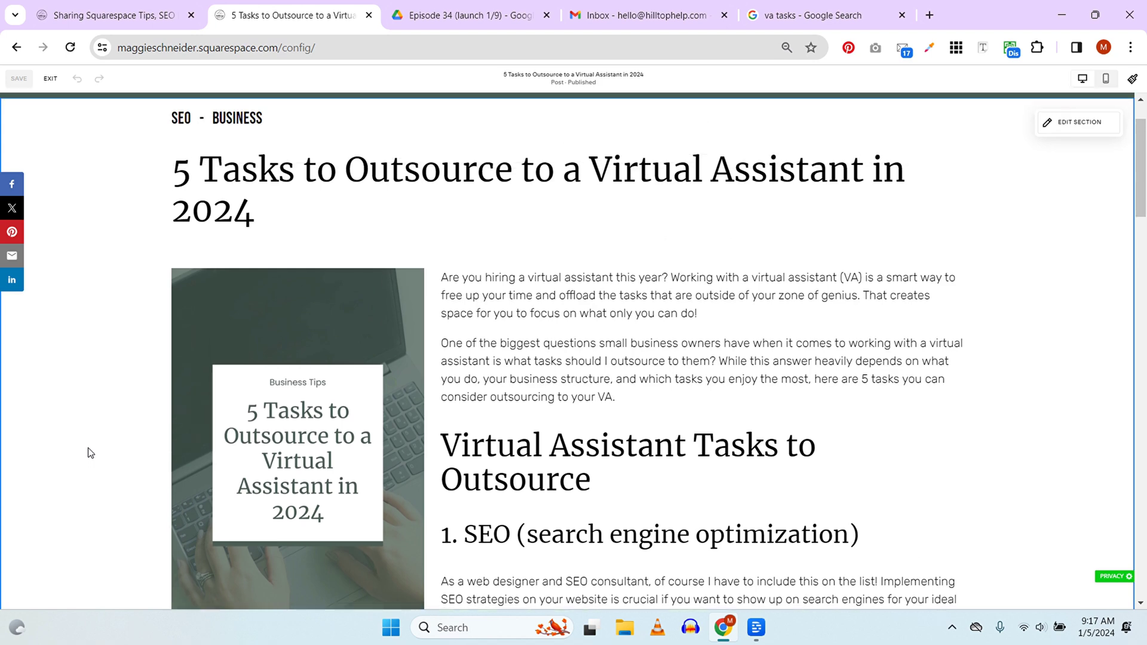
{"action": "scroll", "coordinate": [87, 448], "scroll_direction": "down", "scroll_amount": 10}
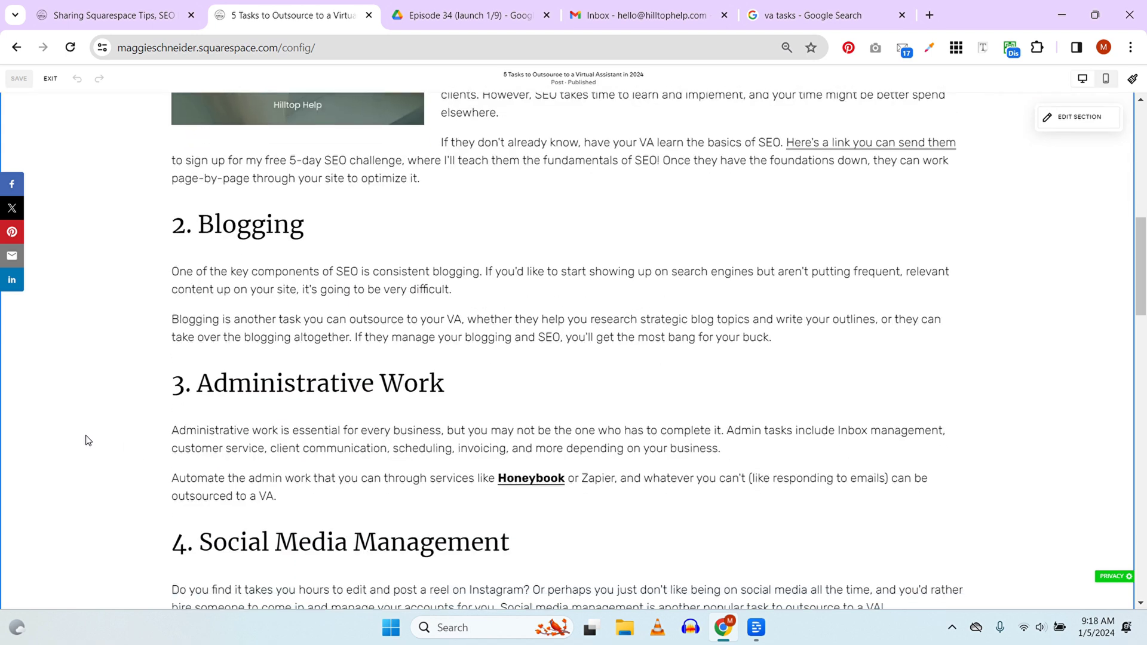
{"action": "scroll", "coordinate": [87, 441], "scroll_direction": "down", "scroll_amount": 8}
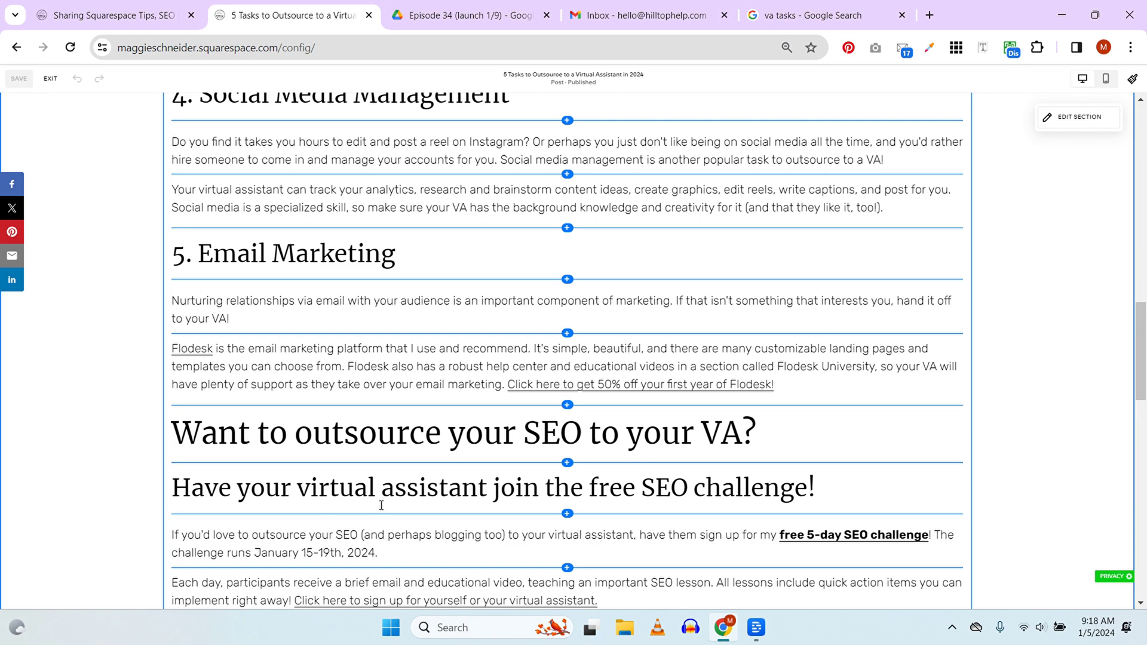
{"action": "scroll", "coordinate": [381, 505], "scroll_direction": "up", "scroll_amount": 12}
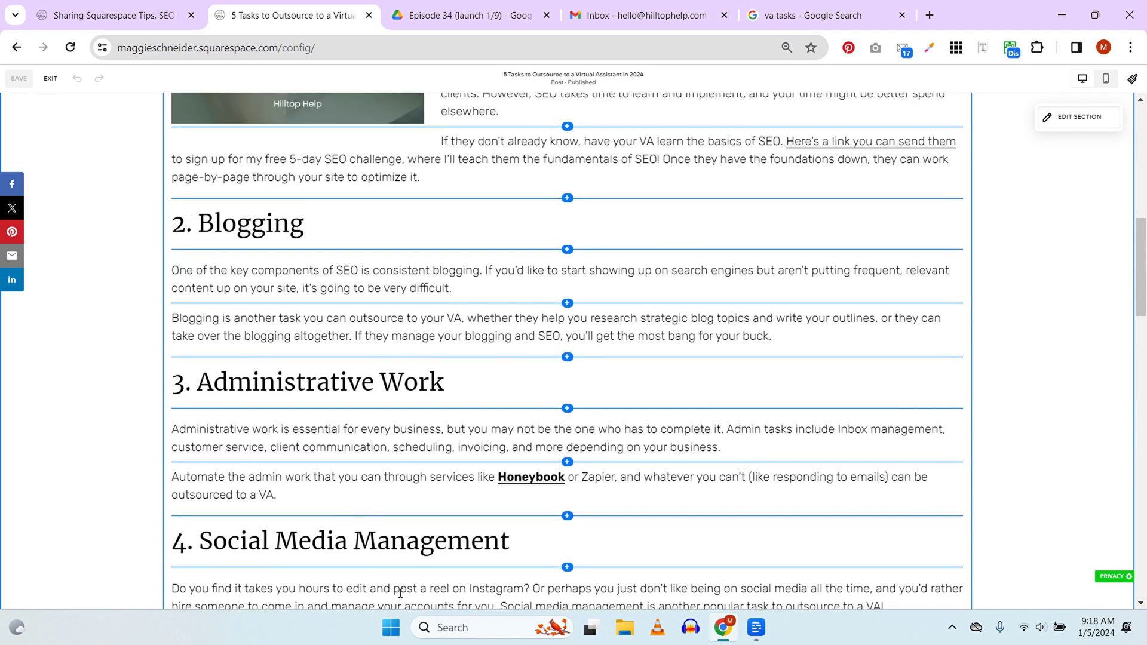
{"action": "scroll", "coordinate": [411, 543], "scroll_direction": "up", "scroll_amount": 3}
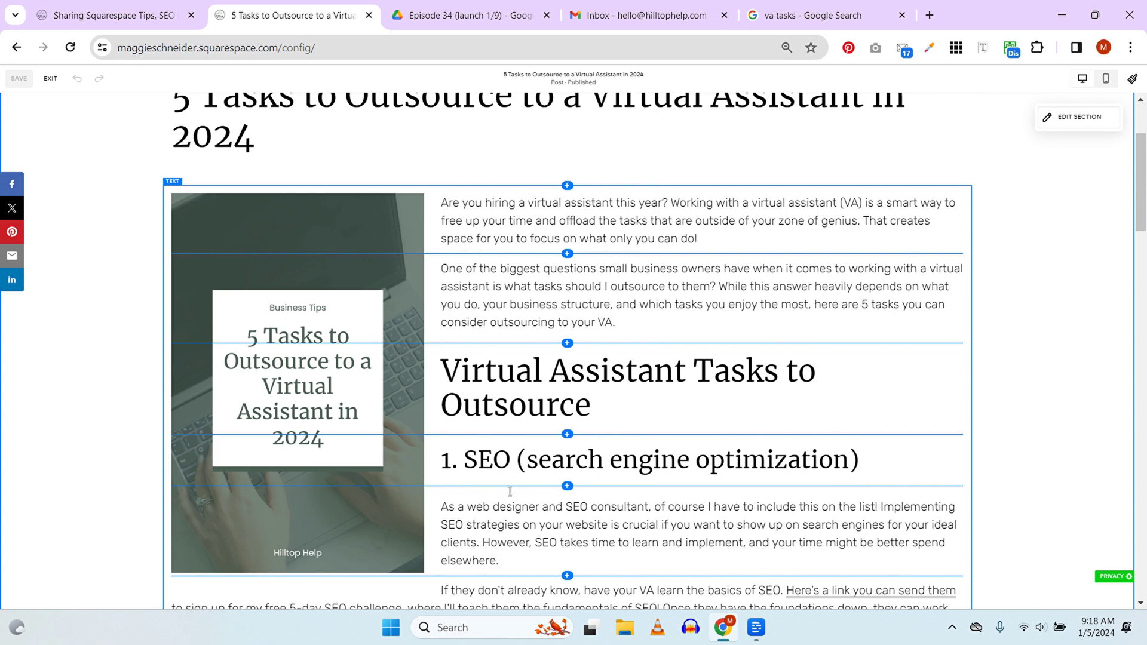
Open the cover image's settings, place the text cursor in its filename to inspect it, and close the settings
{"action": "left_click", "coordinate": [357, 500]}
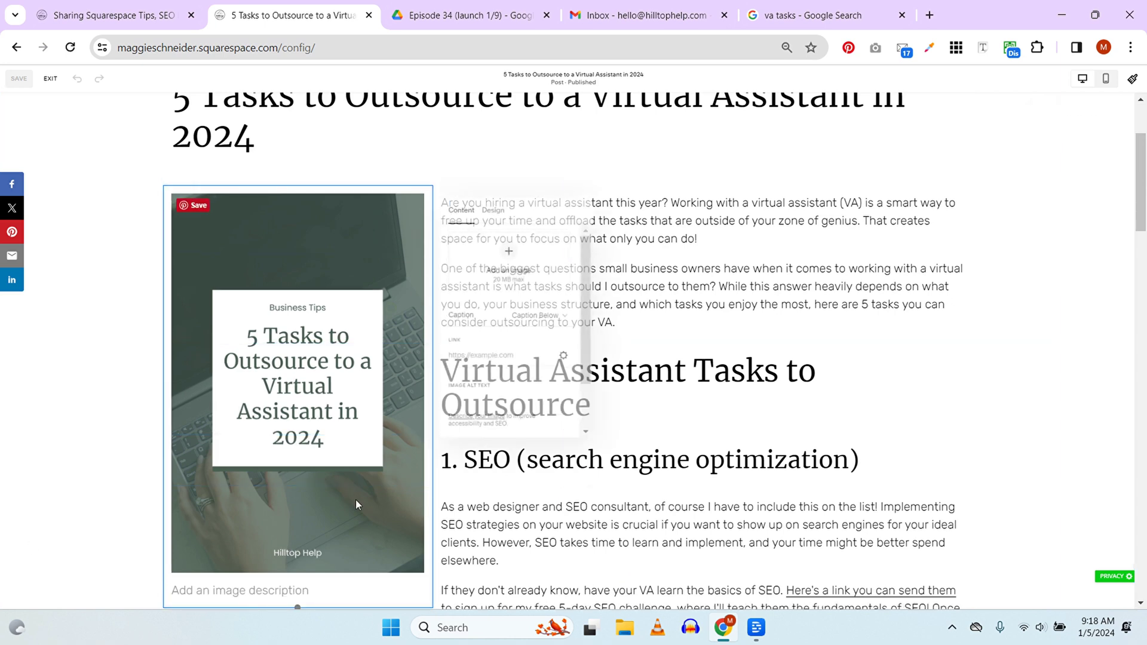
{"action": "key", "text": "Escape"}
{"action": "left_click", "coordinate": [295, 450]}
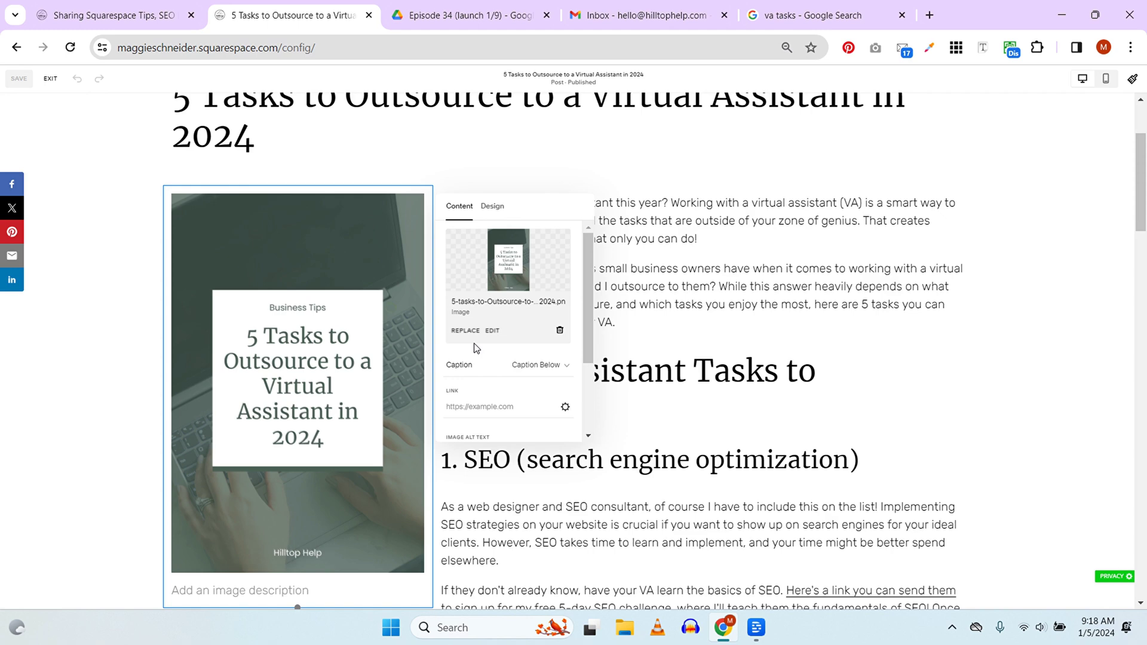
{"action": "scroll", "coordinate": [487, 357], "scroll_direction": "down", "scroll_amount": 2}
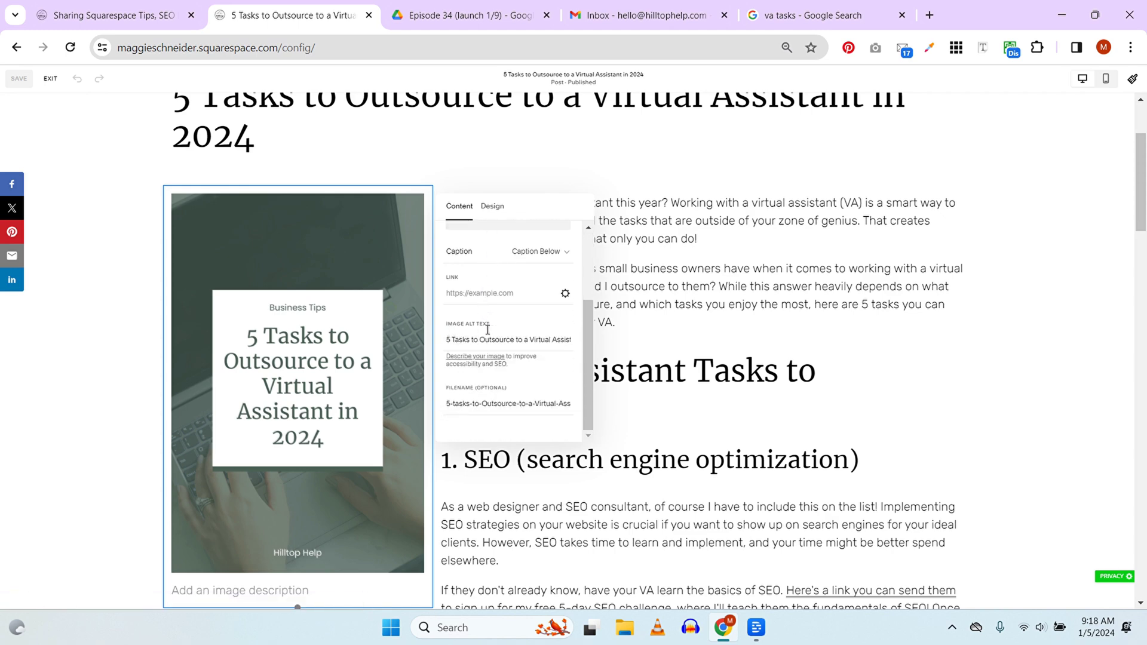
{"action": "left_click", "coordinate": [447, 407]}
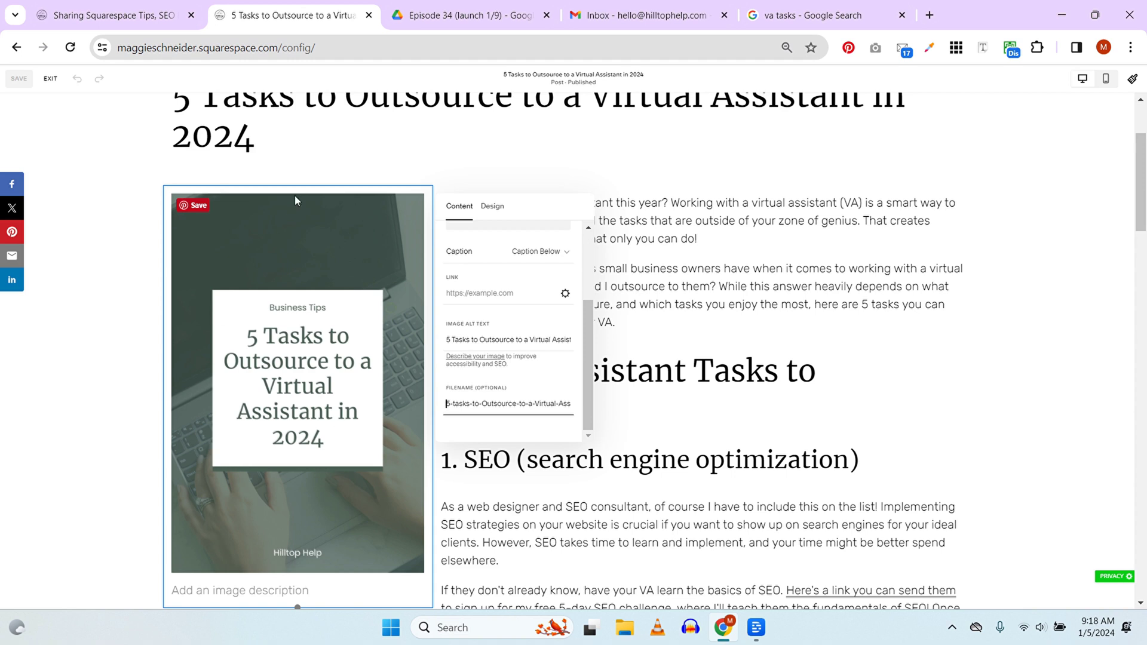
{"action": "left_click", "coordinate": [446, 404]}
{"action": "left_click", "coordinate": [456, 410]}
{"action": "left_click", "coordinate": [832, 326]}
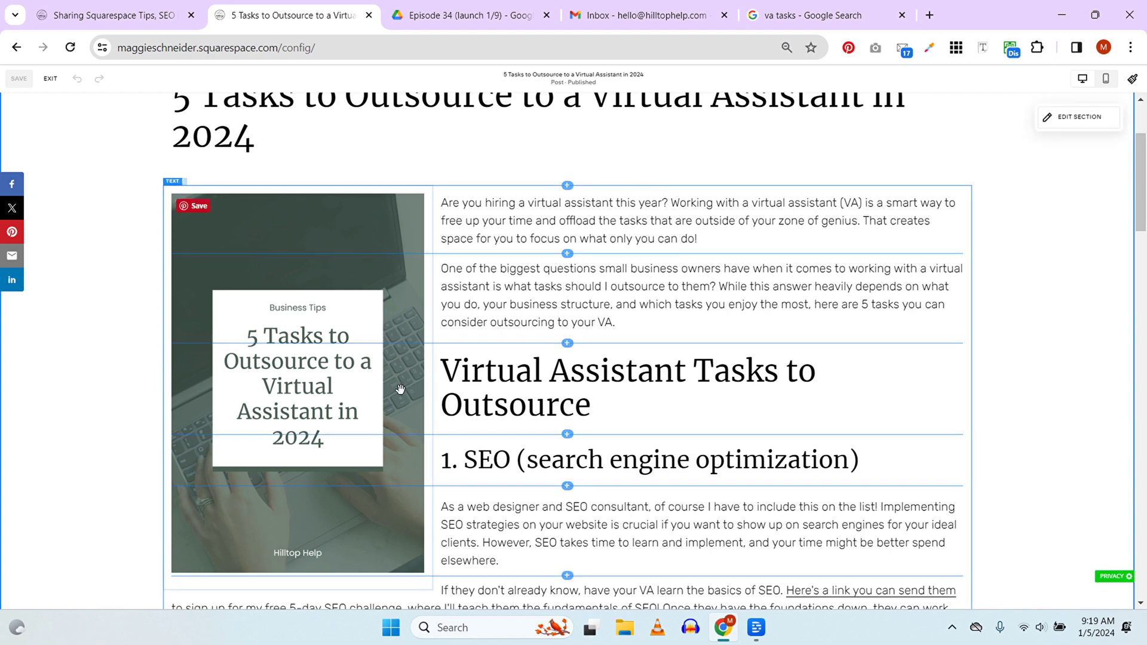
Reopen the cover image's settings, highlight the full image alt text to read it, and close the settings
{"action": "left_click", "coordinate": [339, 399]}
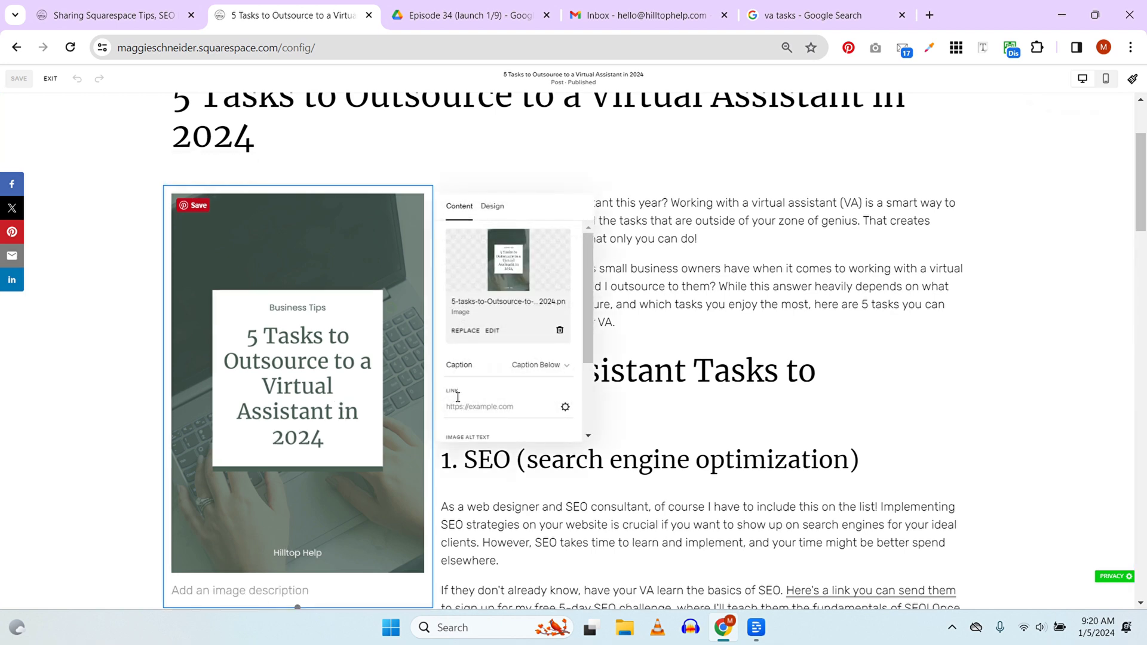
{"action": "scroll", "coordinate": [500, 375], "scroll_direction": "down", "scroll_amount": 2}
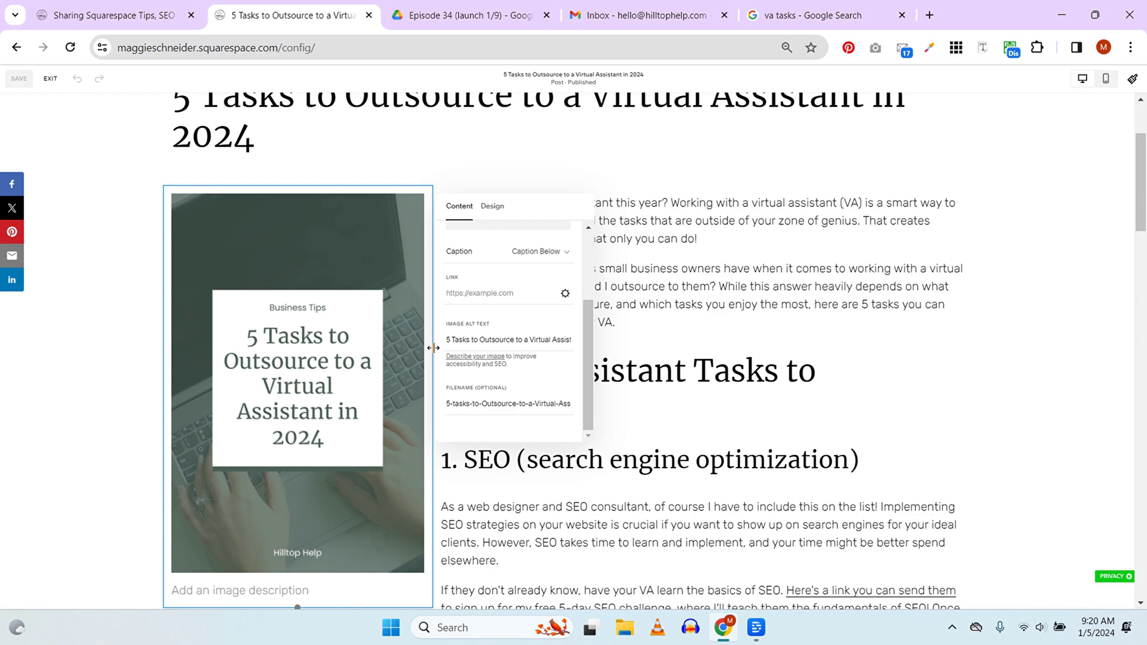
{"action": "left_click_drag", "start_coordinate": [449, 341], "coordinate": [577, 346]}
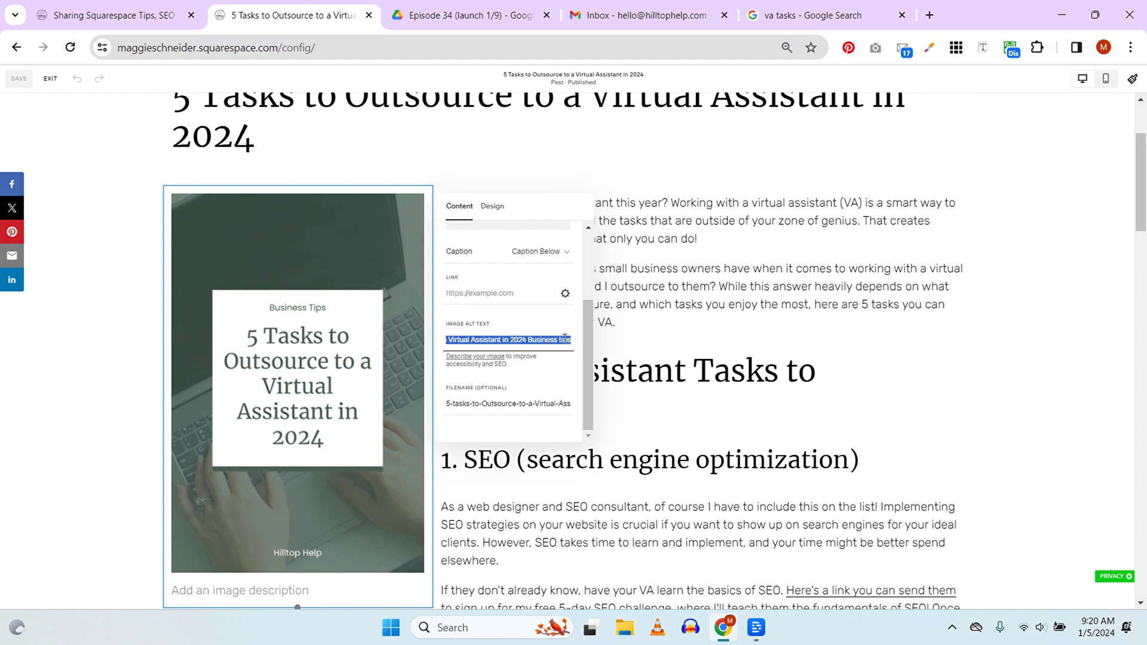
{"action": "left_click", "coordinate": [563, 339]}
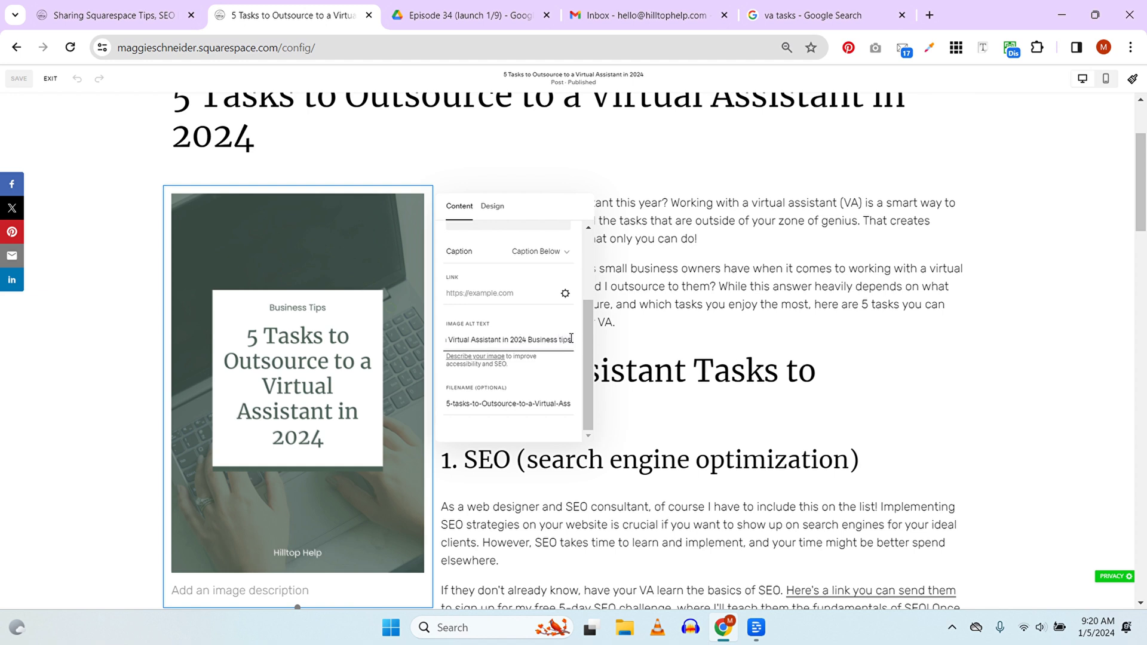
{"action": "left_click", "coordinate": [427, 363]}
{"action": "triple_click", "coordinate": [445, 348]}
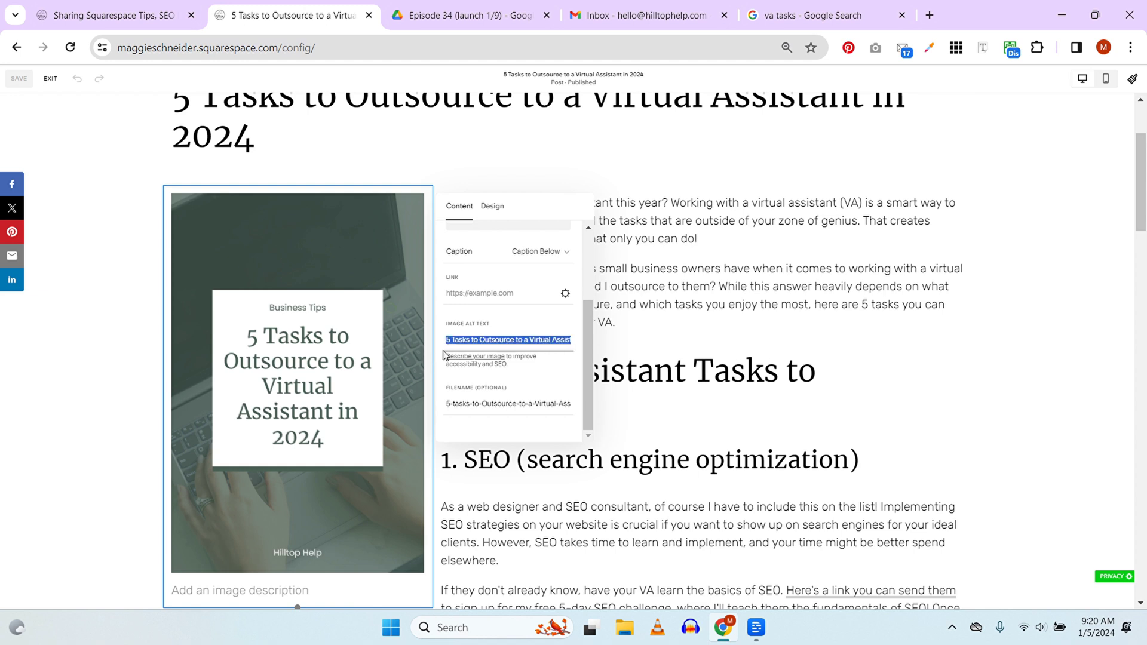
{"action": "left_click", "coordinate": [555, 377]}
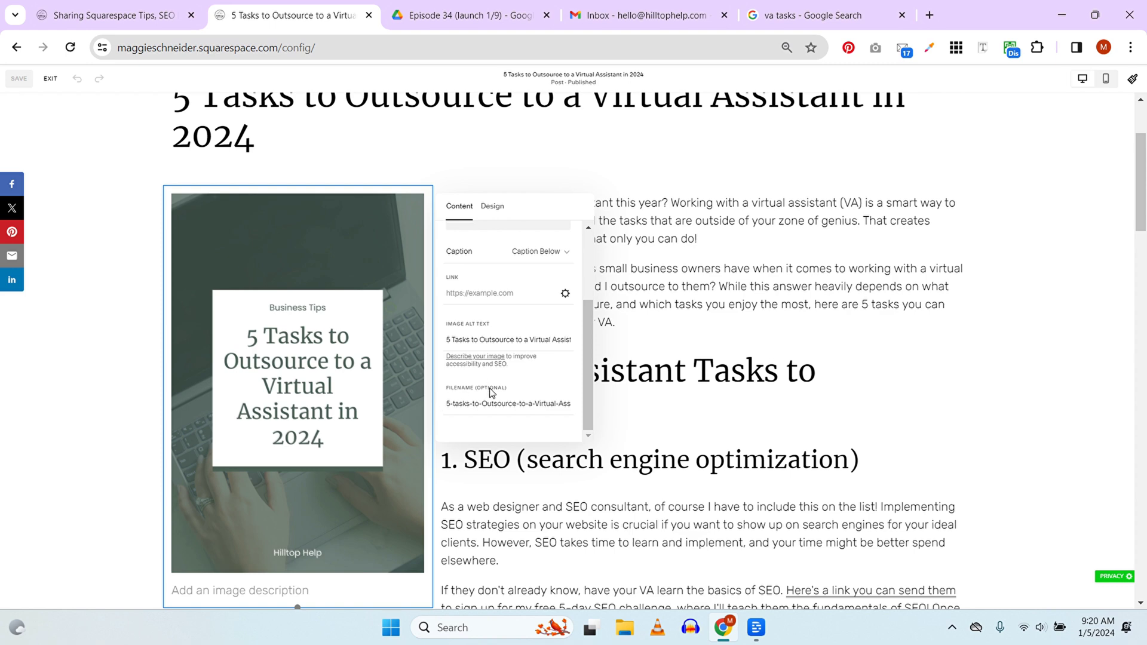
{"action": "mouse_move", "coordinate": [194, 391]}
{"action": "left_click", "coordinate": [130, 475]}
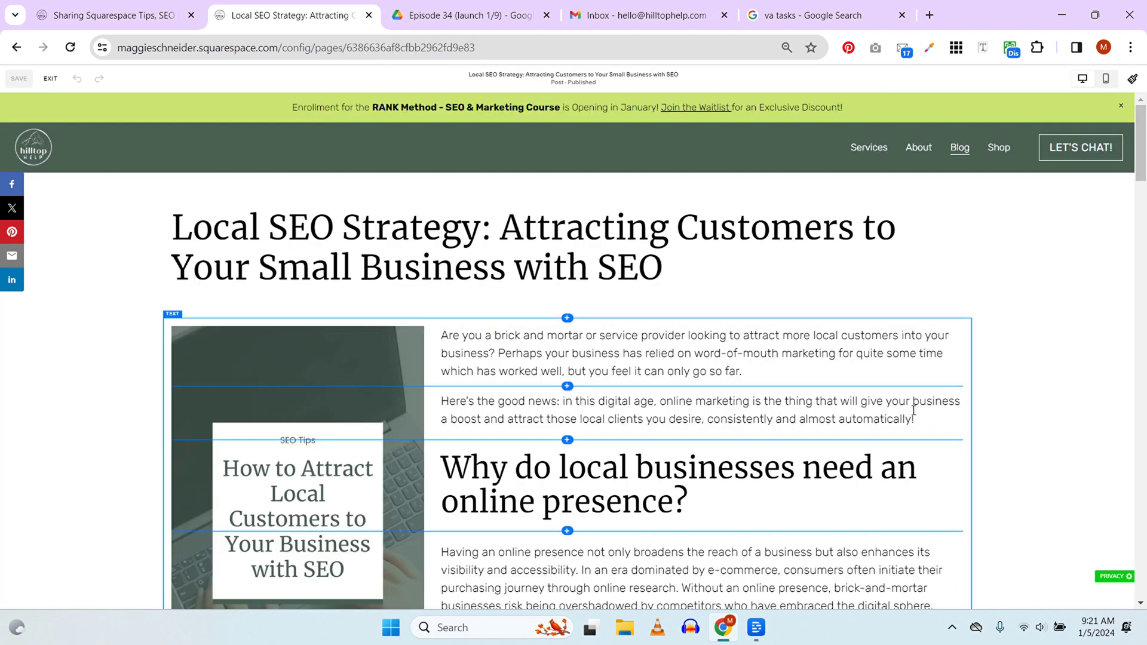
Look through the opening of the "Local SEO Strategy" post, from the title to the section on why local businesses need an online presence
{"action": "scroll", "coordinate": [986, 440], "scroll_direction": "down", "scroll_amount": 1}
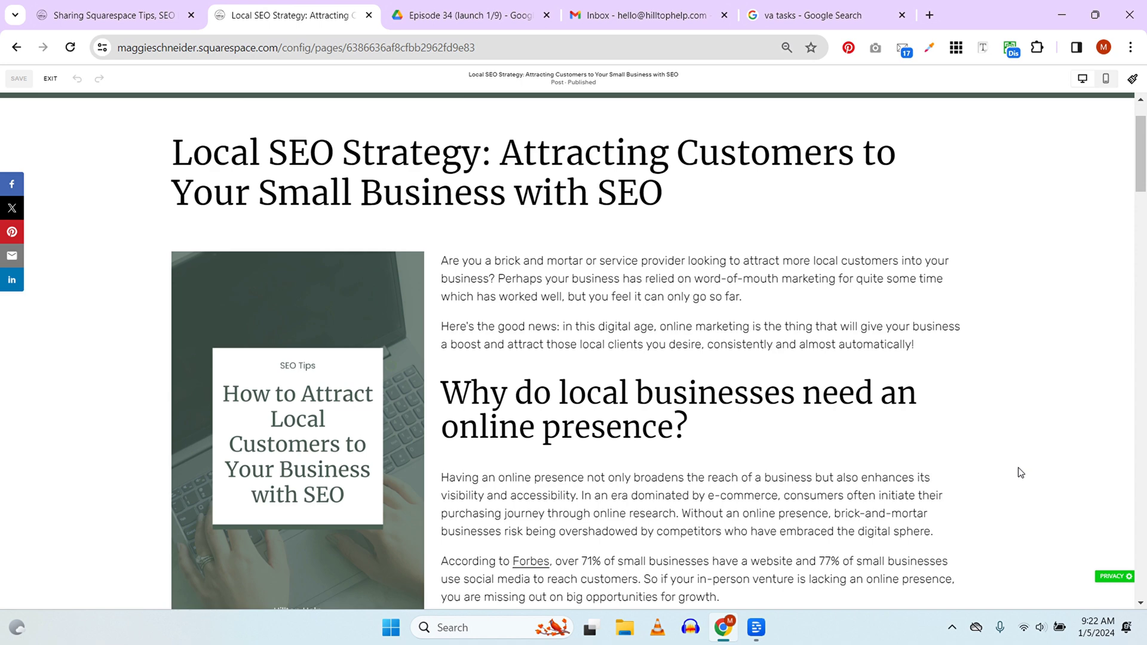
{"action": "scroll", "coordinate": [1020, 473], "scroll_direction": "down", "scroll_amount": 4}
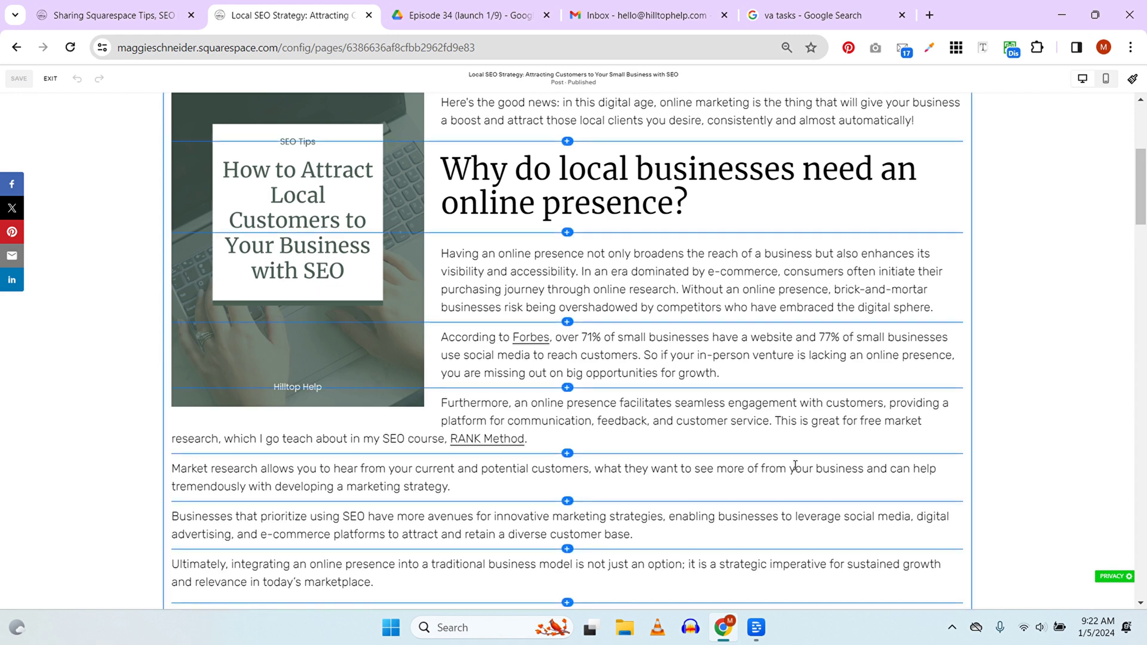
{"action": "scroll", "coordinate": [1039, 451], "scroll_direction": "down", "scroll_amount": 1}
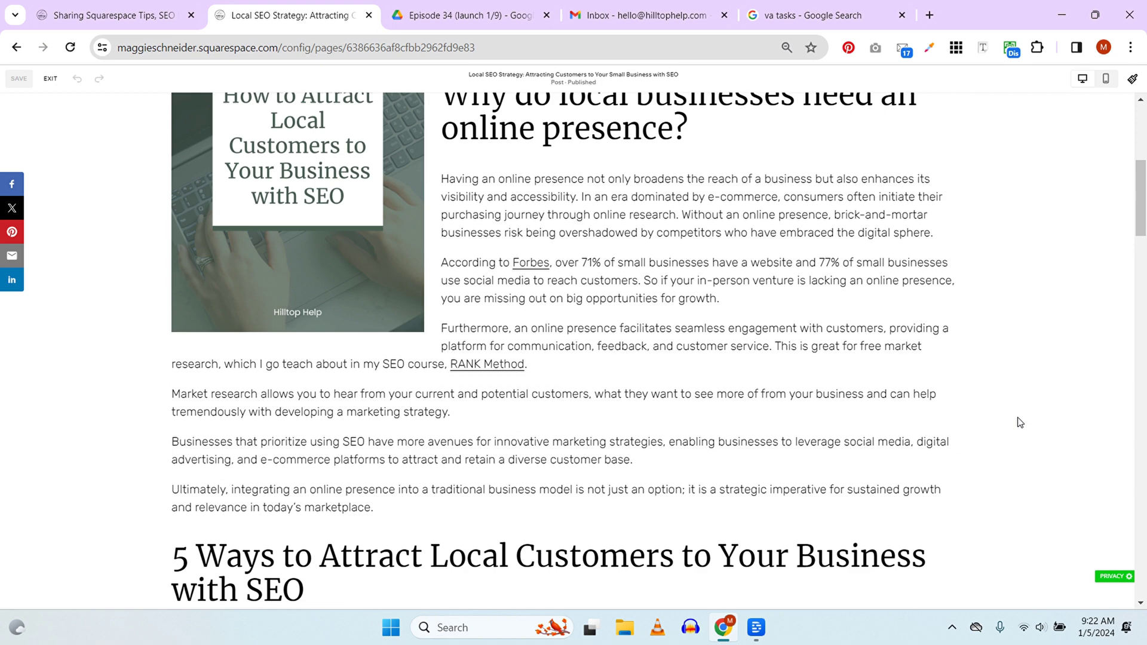
{"action": "scroll", "coordinate": [1020, 422], "scroll_direction": "up", "scroll_amount": 4}
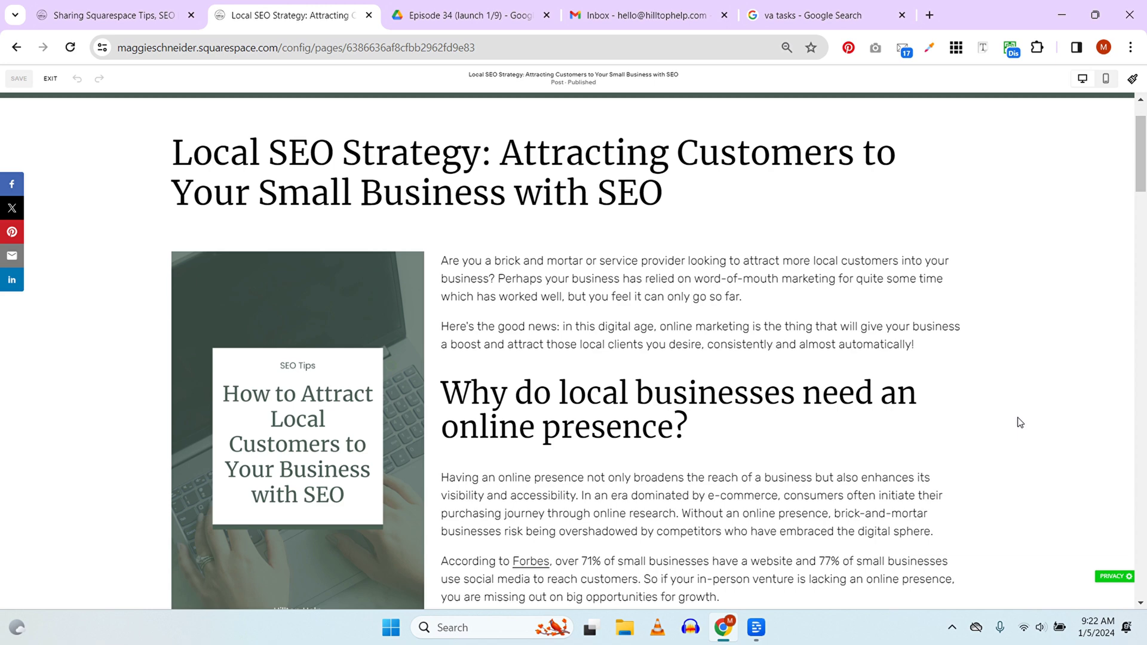
{"action": "scroll", "coordinate": [1047, 477], "scroll_direction": "down", "scroll_amount": 1}
{"action": "scroll", "coordinate": [1050, 478], "scroll_direction": "up", "scroll_amount": 1}
{"action": "scroll", "coordinate": [1050, 478], "scroll_direction": "down", "scroll_amount": 4}
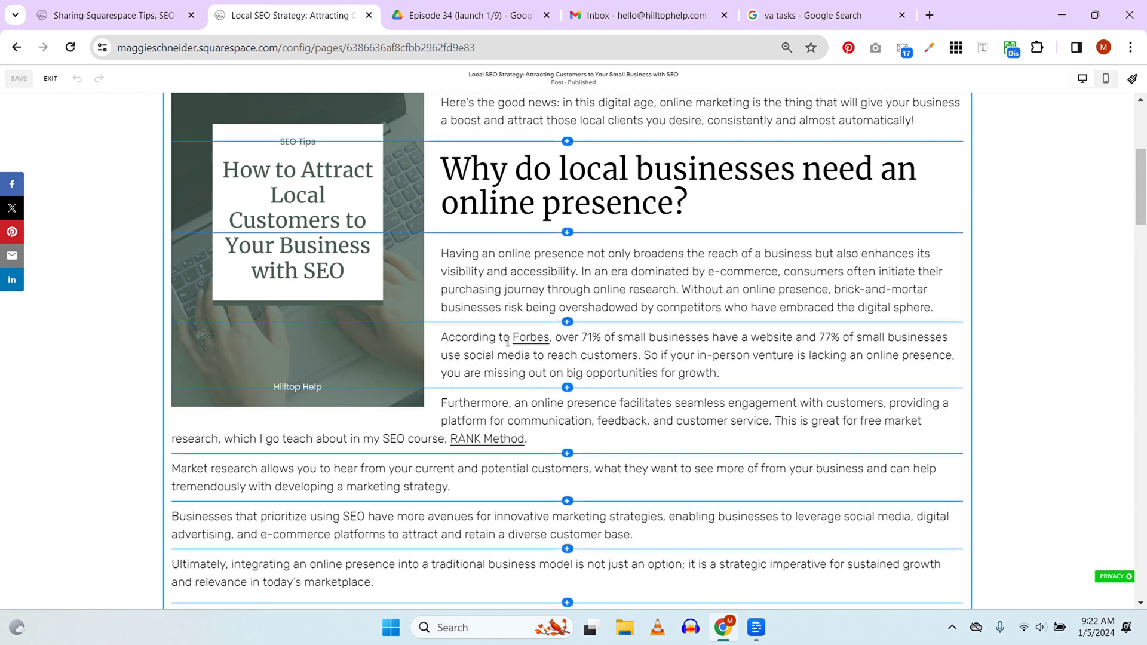
Select the linked word "Forbes" in the post, highlight its link address to inspect the external link, and close the link editor
{"action": "left_click", "coordinate": [528, 338]}
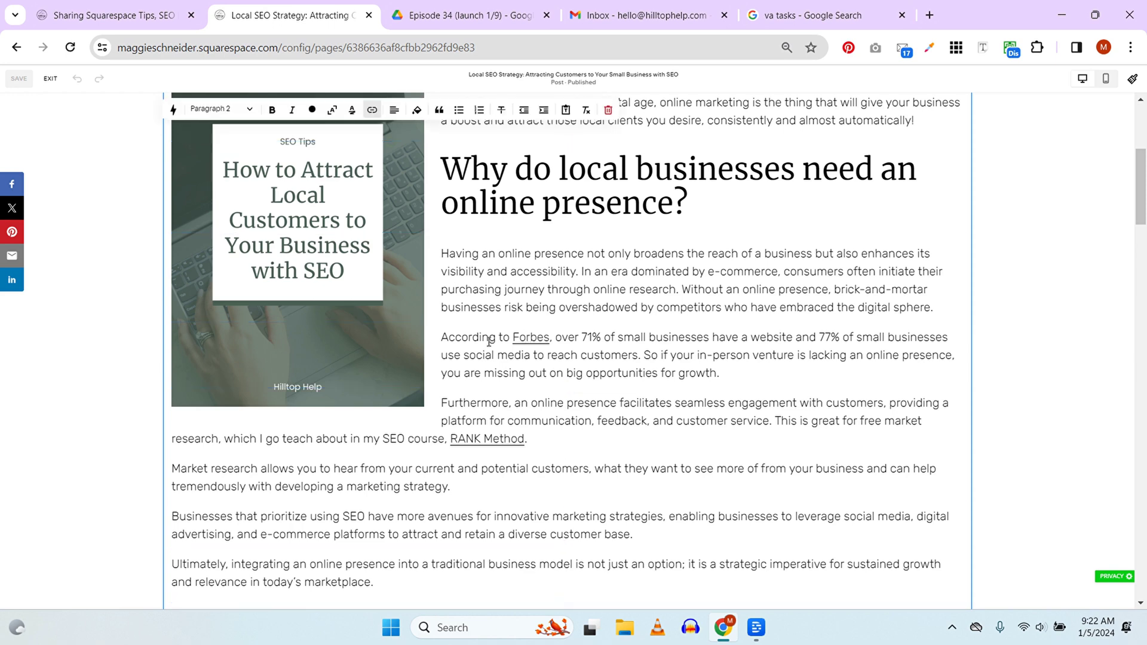
{"action": "double_click", "coordinate": [516, 337]}
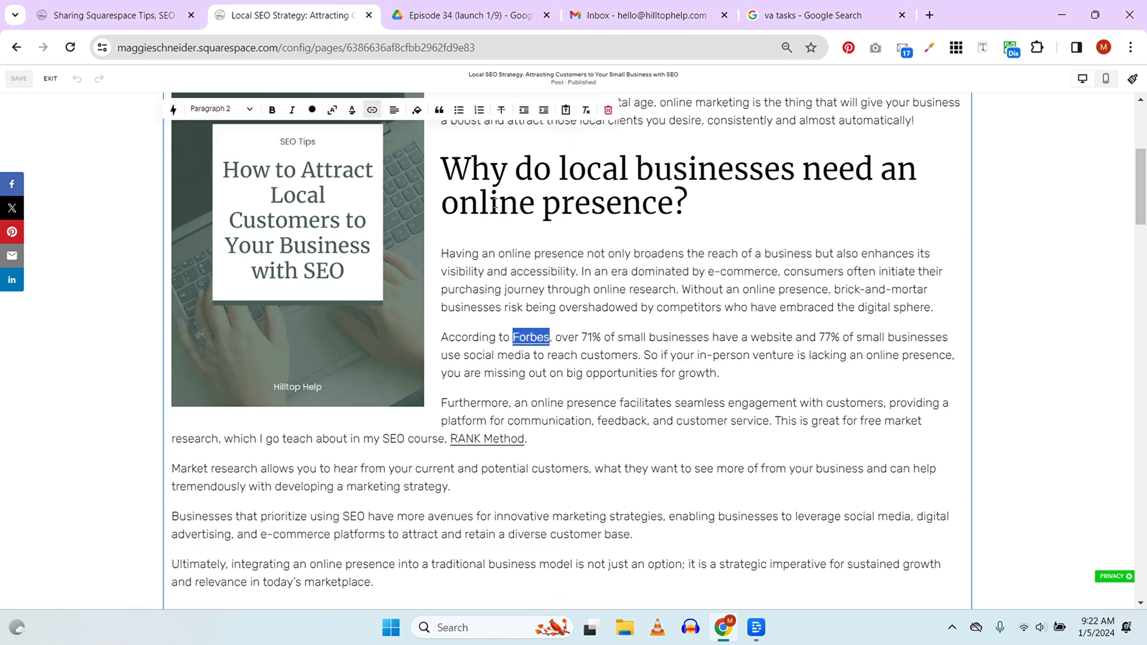
{"action": "left_click", "coordinate": [372, 111]}
{"action": "left_click_drag", "start_coordinate": [329, 157], "coordinate": [431, 172]}
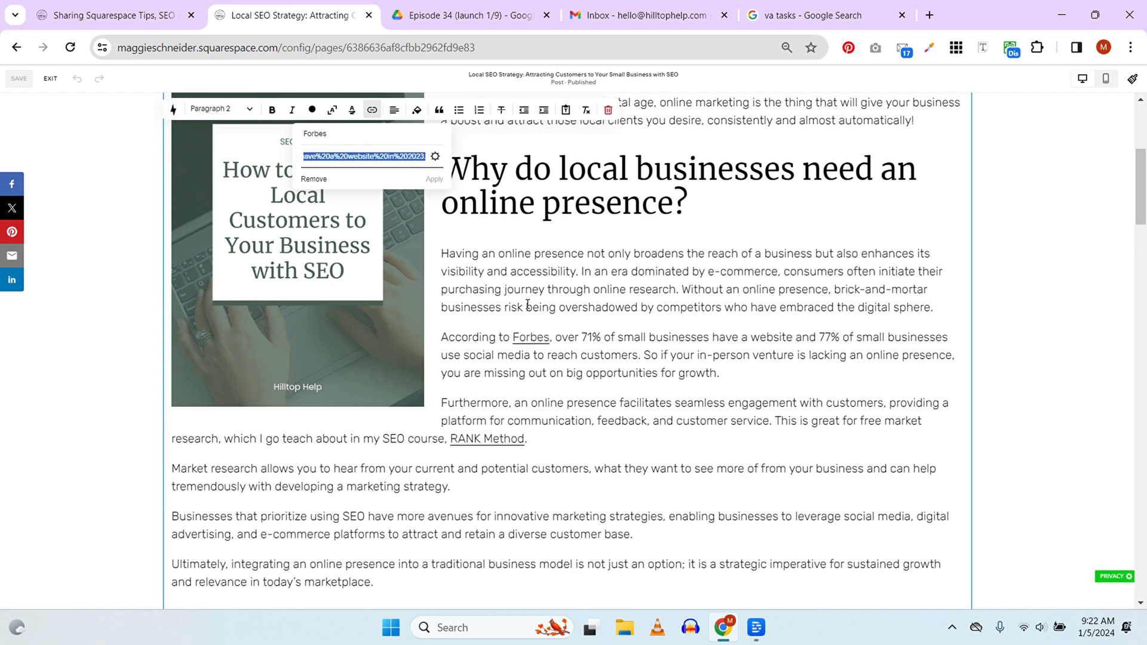
{"action": "left_click", "coordinate": [513, 333]}
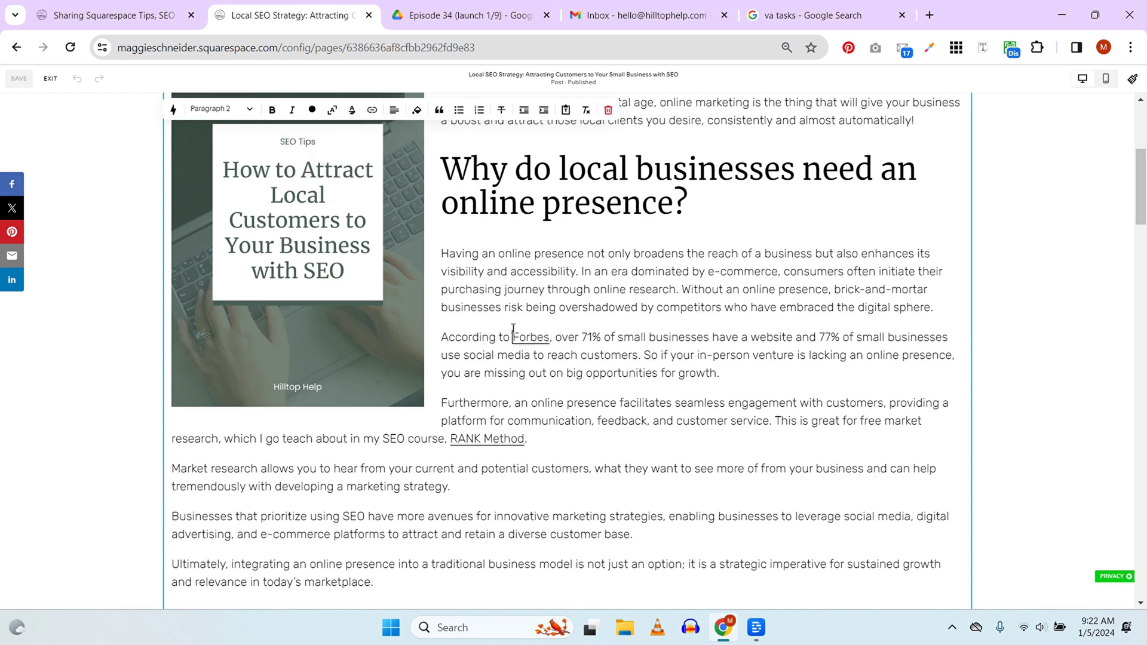
{"action": "left_click", "coordinate": [669, 445]}
Select the "RANK Method" link text in the post, open its link settings to inspect the link, and close them
{"action": "scroll", "coordinate": [673, 443], "scroll_direction": "down", "scroll_amount": 1}
{"action": "scroll", "coordinate": [672, 443], "scroll_direction": "down", "scroll_amount": 2}
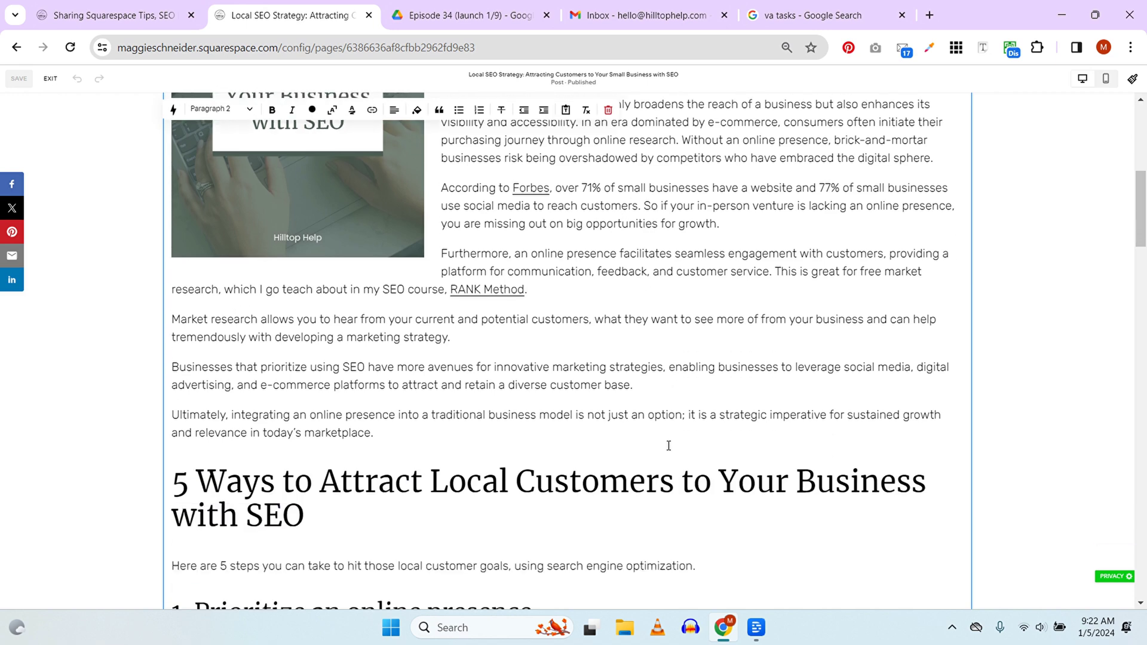
{"action": "scroll", "coordinate": [514, 341], "scroll_direction": "down", "scroll_amount": 1}
{"action": "scroll", "coordinate": [520, 353], "scroll_direction": "up", "scroll_amount": 2}
{"action": "scroll", "coordinate": [519, 353], "scroll_direction": "up", "scroll_amount": 1}
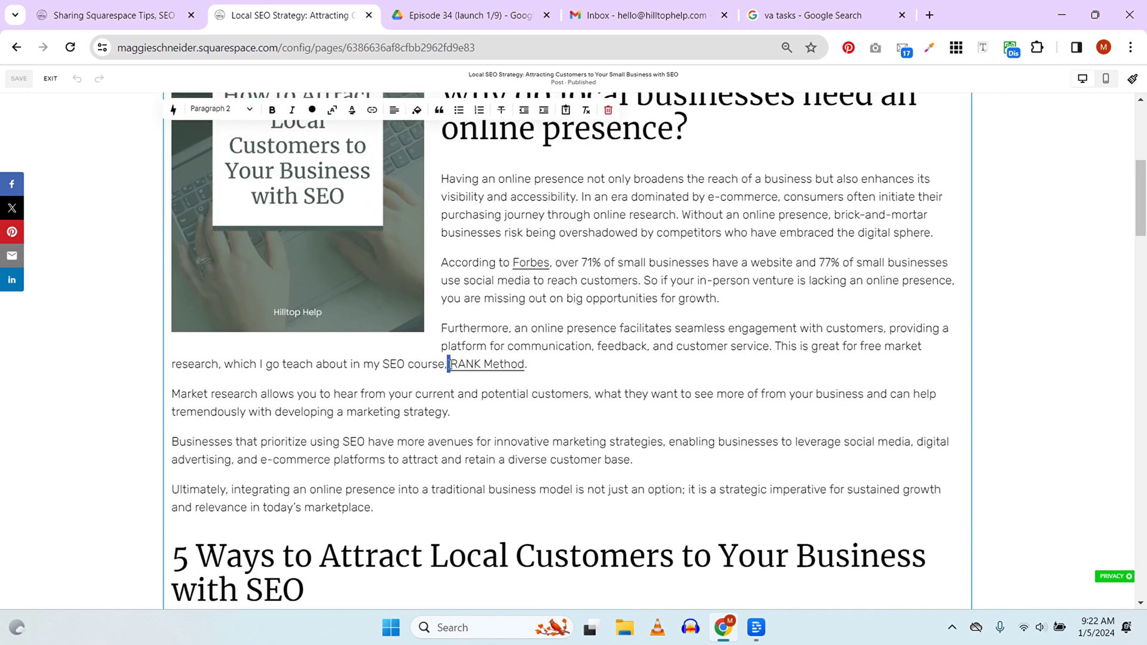
{"action": "left_click_drag", "start_coordinate": [448, 364], "coordinate": [532, 366]}
{"action": "left_click", "coordinate": [530, 366]}
{"action": "left_click", "coordinate": [504, 366]}
{"action": "left_click", "coordinate": [372, 110]}
{"action": "left_click", "coordinate": [644, 339]}
Inspect the "recent blog post" link under the location-specific keywords heading, and go back to the "Create a Google My Business Account" section
{"action": "scroll", "coordinate": [617, 392], "scroll_direction": "down", "scroll_amount": 6}
{"action": "scroll", "coordinate": [617, 392], "scroll_direction": "down", "scroll_amount": 18}
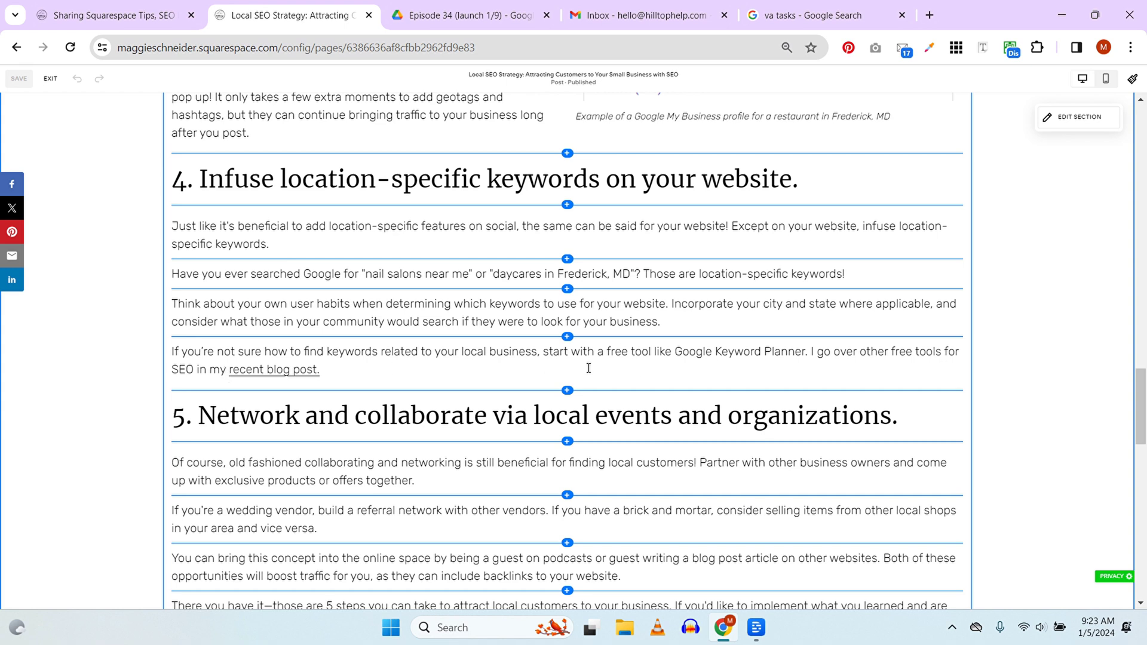
{"action": "left_click", "coordinate": [499, 365]}
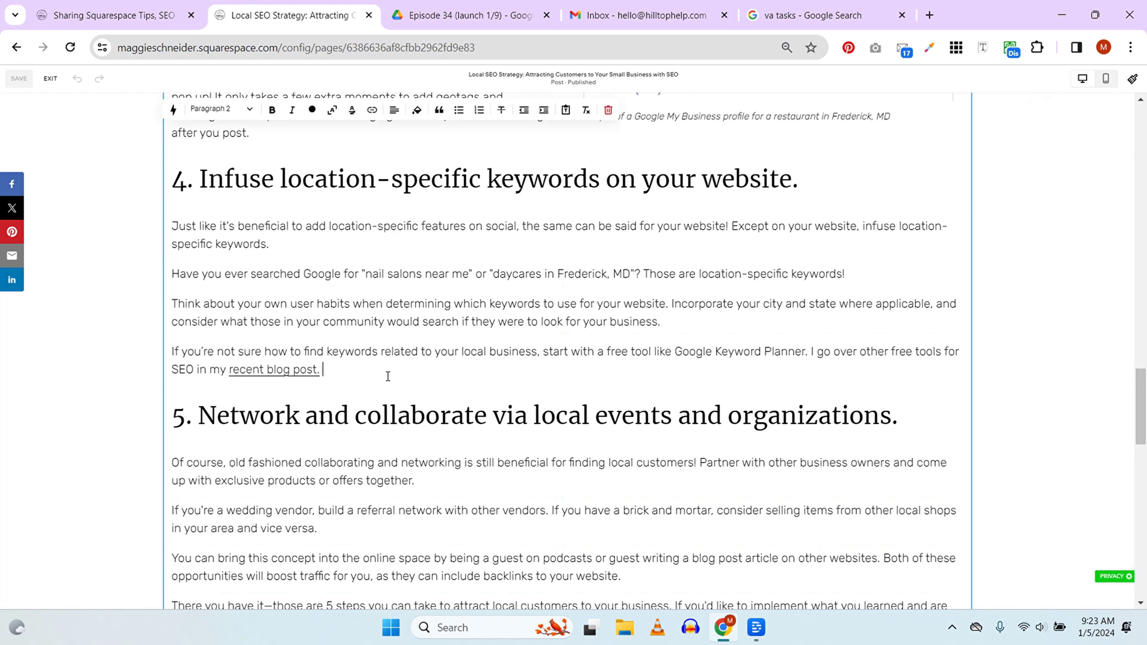
{"action": "left_click", "coordinate": [269, 371]}
{"action": "left_click", "coordinate": [334, 373]}
{"action": "scroll", "coordinate": [562, 389], "scroll_direction": "up", "scroll_amount": 15}
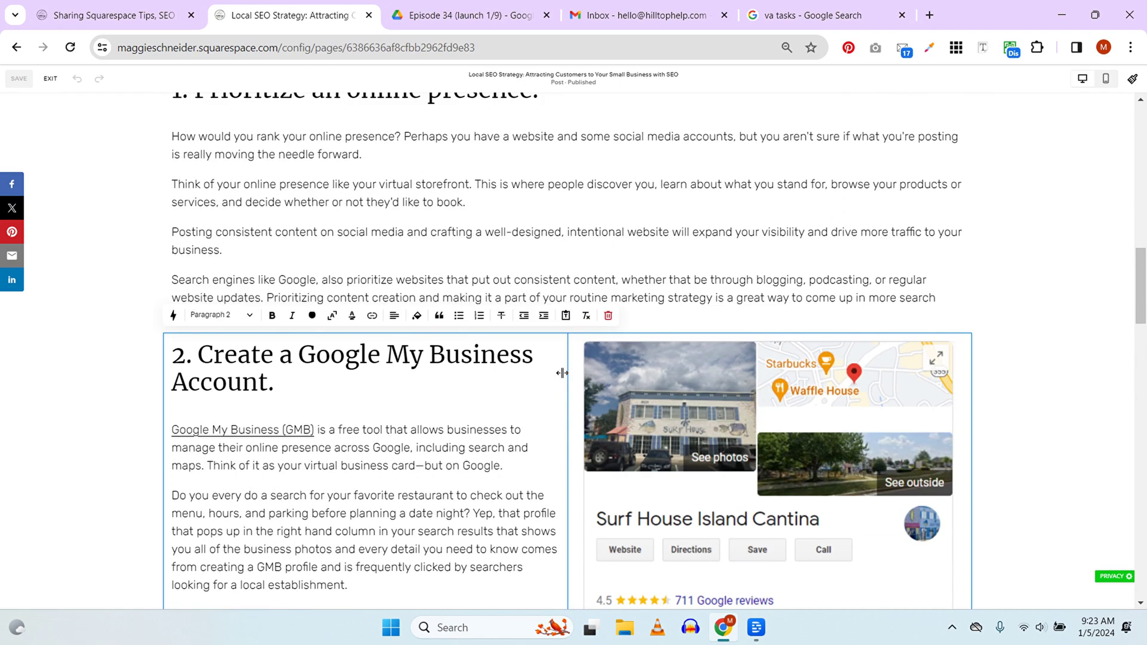
Close the current post settings and open the settings of the "SEO for Podcasts" post from the blog's post list
{"action": "scroll", "coordinate": [563, 374], "scroll_direction": "up", "scroll_amount": 10}
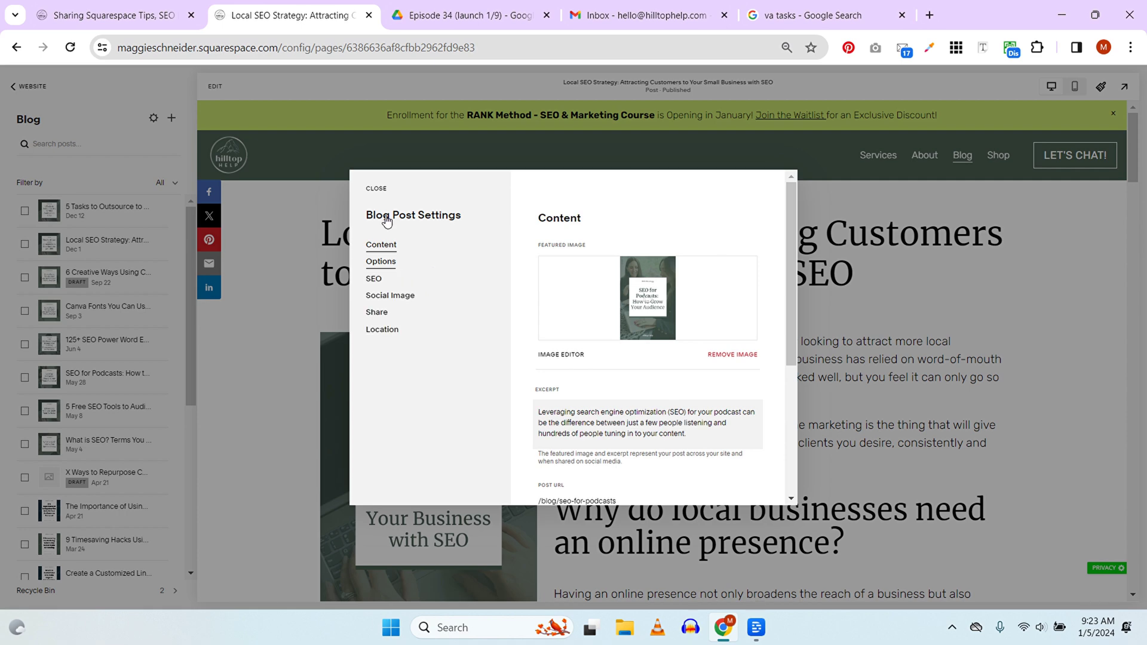
{"action": "left_click", "coordinate": [376, 189]}
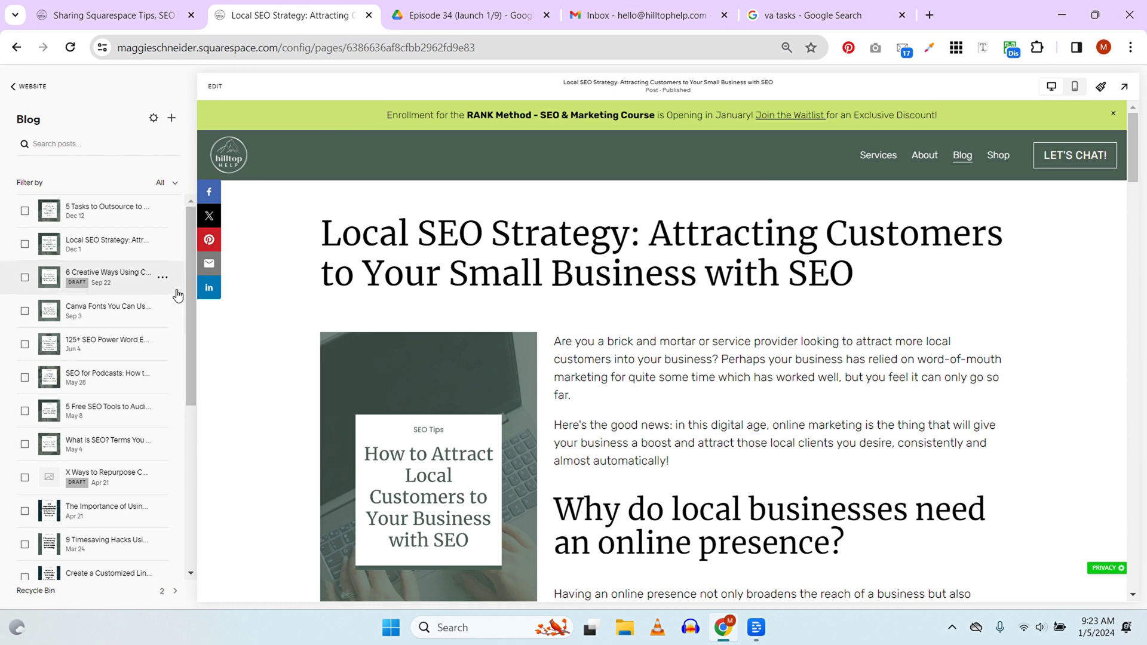
{"action": "mouse_move", "coordinate": [163, 312]}
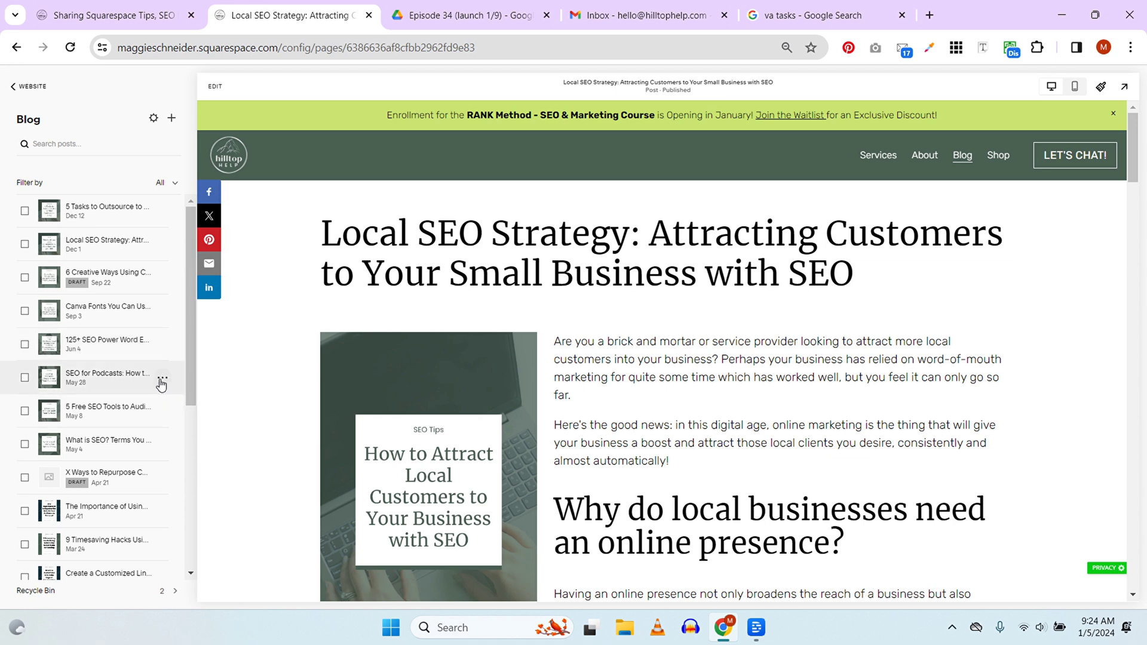
{"action": "left_click", "coordinate": [163, 379]}
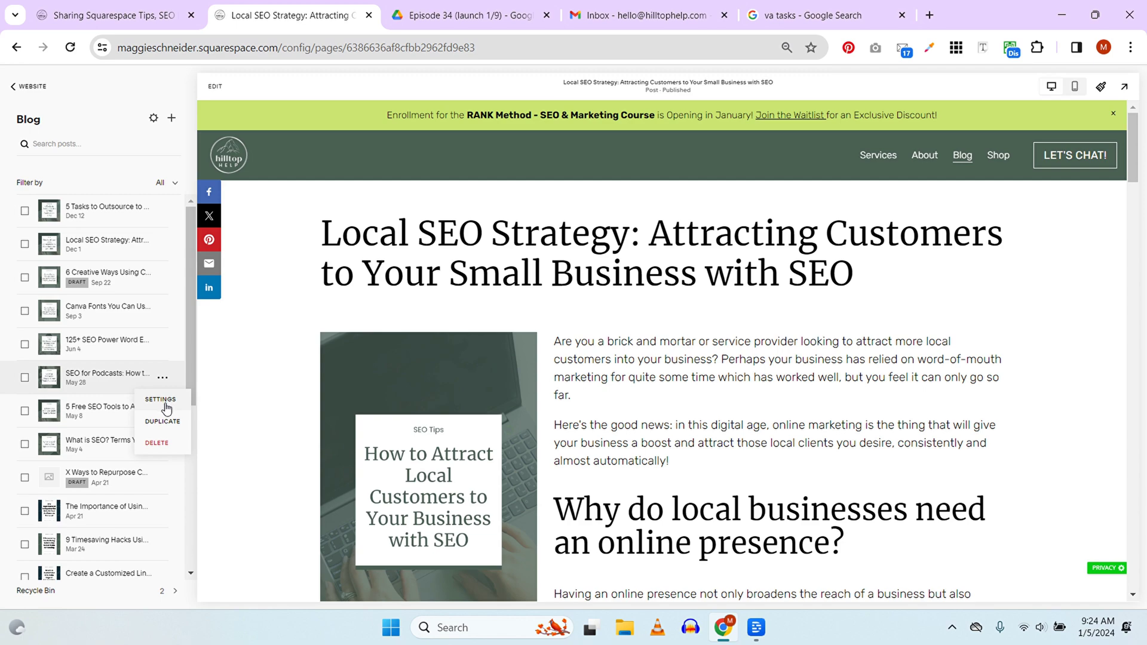
{"action": "left_click", "coordinate": [165, 402]}
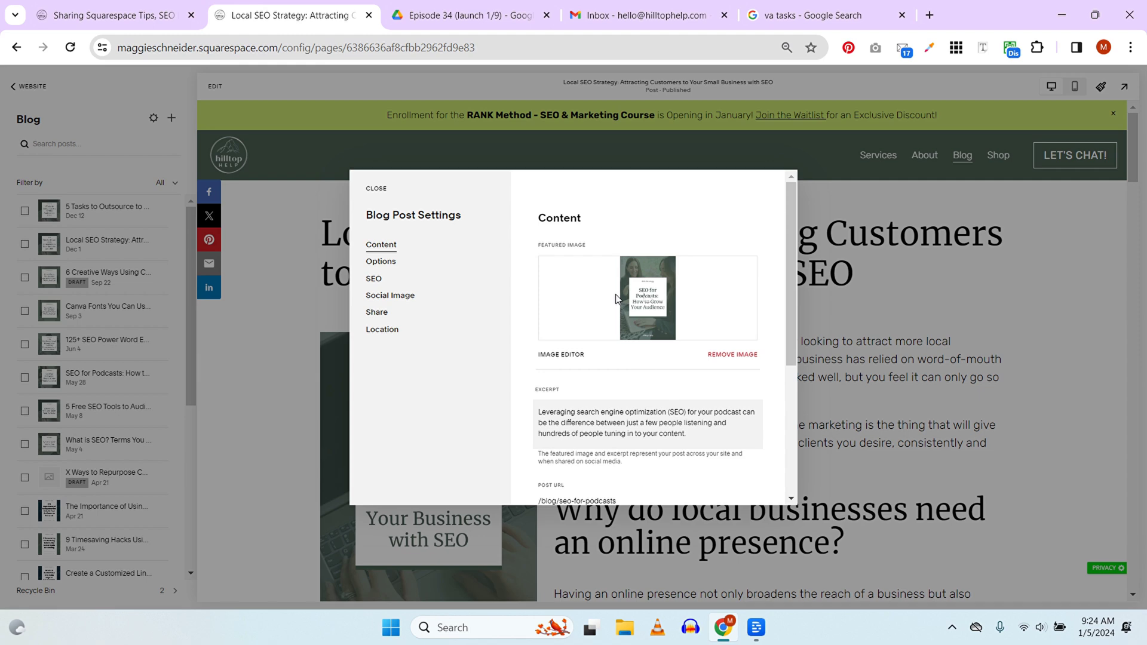
Review the post's Content settings, from featured image and excerpt to source URL, highlighting the "seo-for-podcasts" slug in the post URL
{"action": "scroll", "coordinate": [619, 303], "scroll_direction": "down", "scroll_amount": 3}
{"action": "scroll", "coordinate": [654, 326], "scroll_direction": "up", "scroll_amount": 3}
{"action": "scroll", "coordinate": [725, 465], "scroll_direction": "down", "scroll_amount": 1}
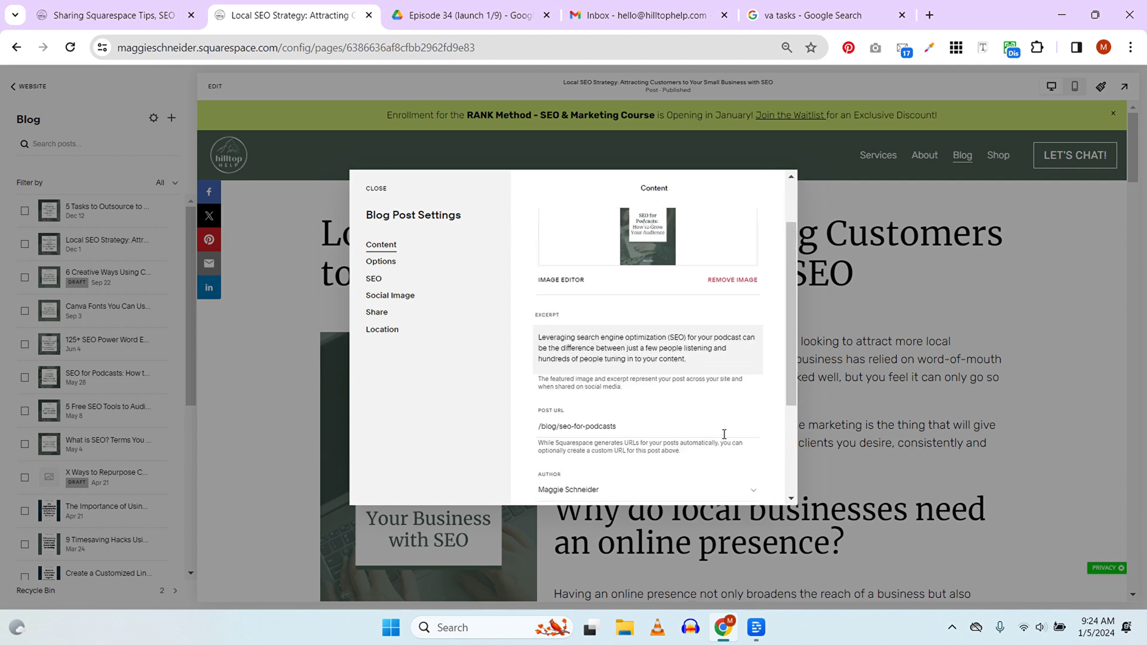
{"action": "scroll", "coordinate": [724, 435], "scroll_direction": "down", "scroll_amount": 2}
{"action": "scroll", "coordinate": [597, 325], "scroll_direction": "up", "scroll_amount": 1}
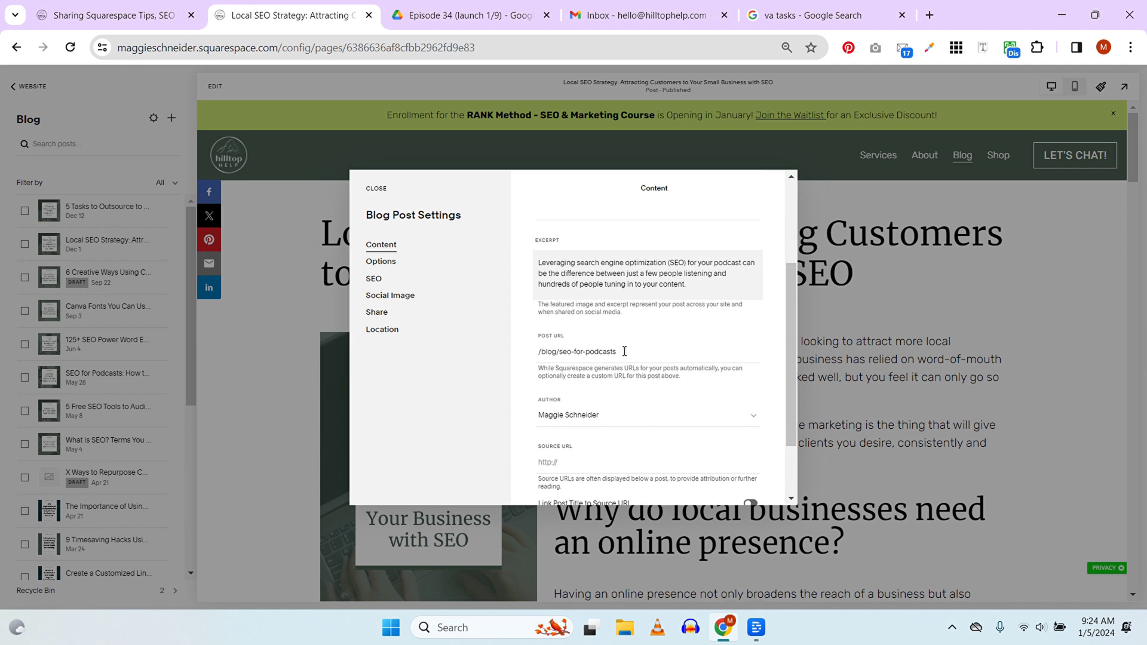
{"action": "left_click_drag", "start_coordinate": [621, 353], "coordinate": [557, 360]}
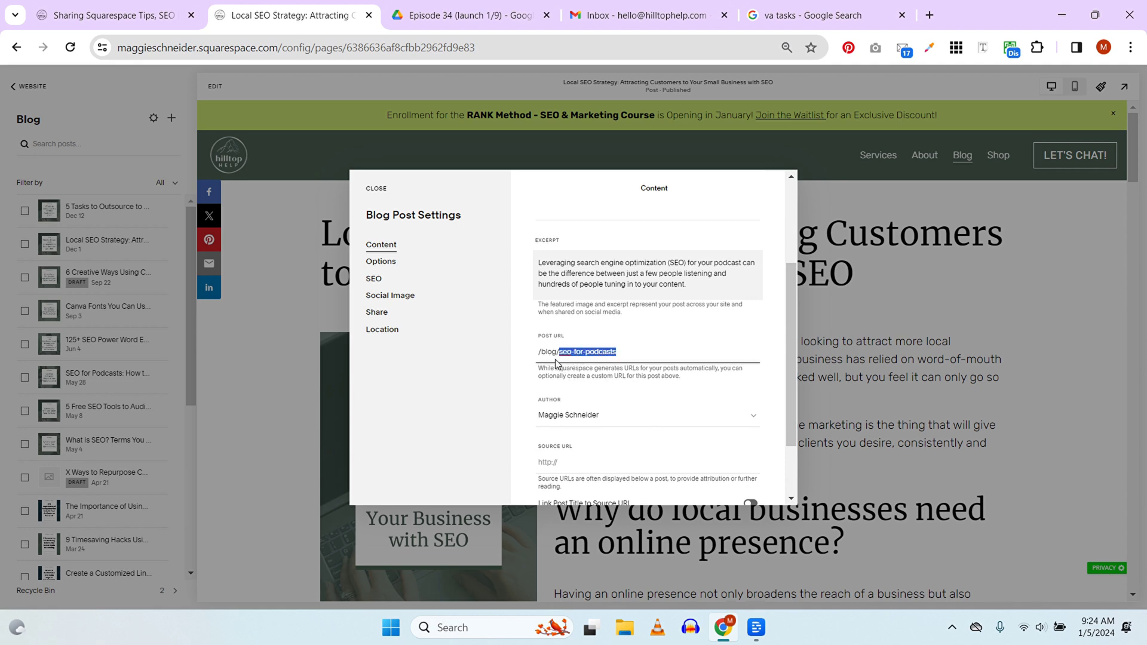
{"action": "left_click", "coordinate": [665, 350]}
{"action": "double_click", "coordinate": [584, 353]}
{"action": "scroll", "coordinate": [683, 390], "scroll_direction": "down", "scroll_amount": 2}
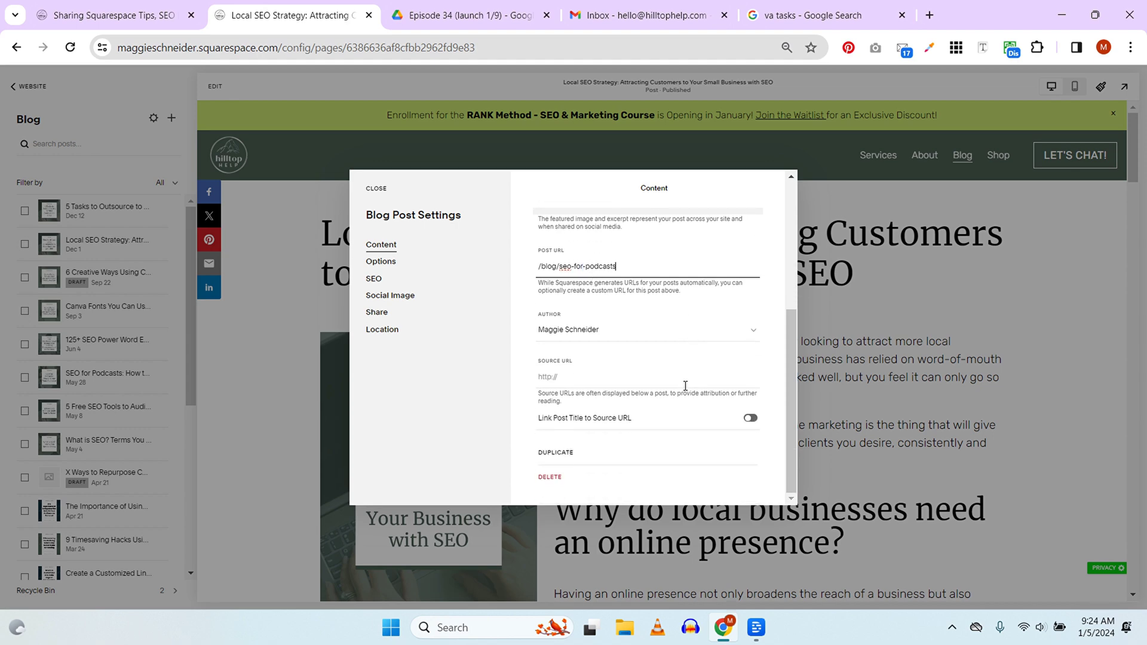
{"action": "scroll", "coordinate": [685, 382], "scroll_direction": "up", "scroll_amount": 1}
{"action": "scroll", "coordinate": [686, 382], "scroll_direction": "up", "scroll_amount": 3}
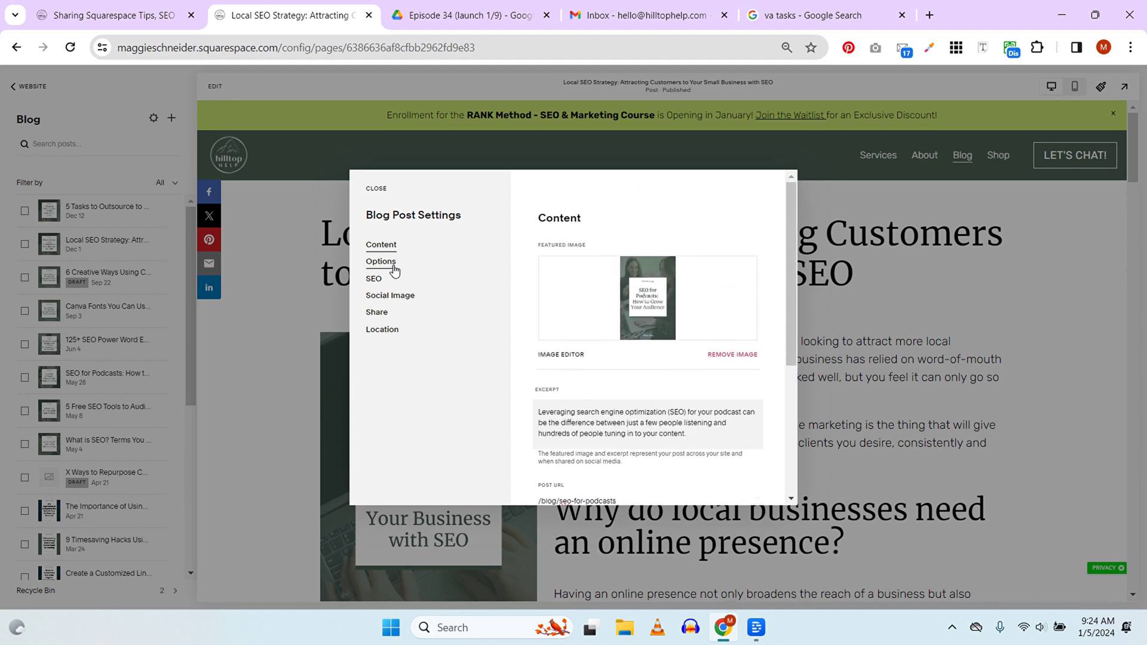
Inspect the categories and tags assigned to the post in its Options settings, and return to the options list
{"action": "left_click", "coordinate": [393, 266]}
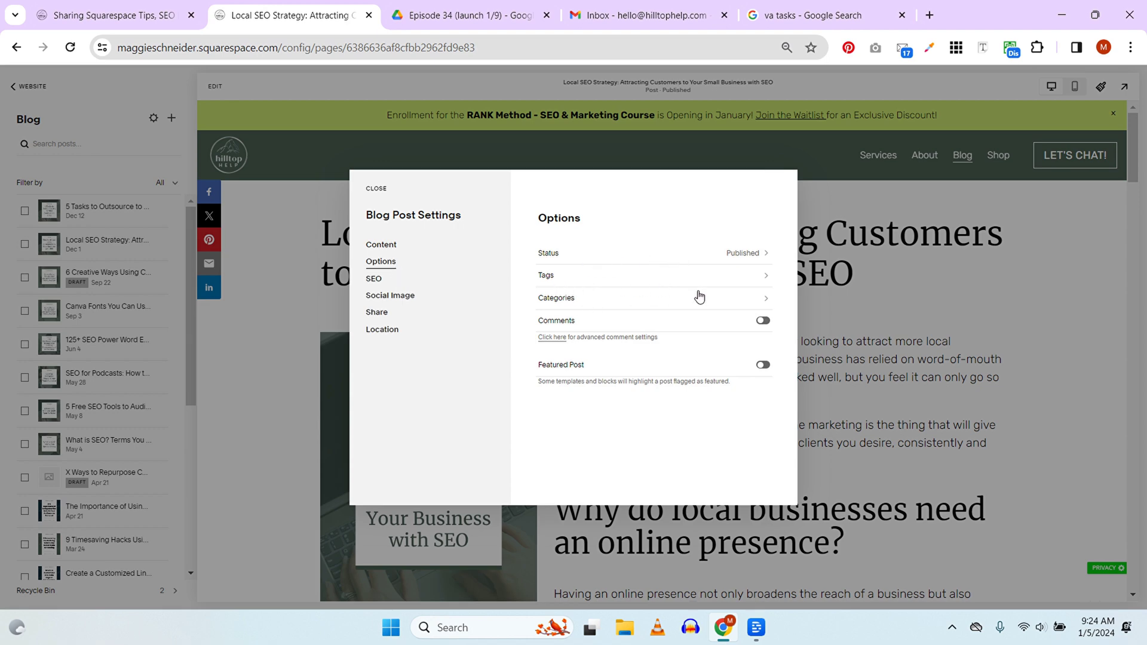
{"action": "left_click", "coordinate": [749, 307]}
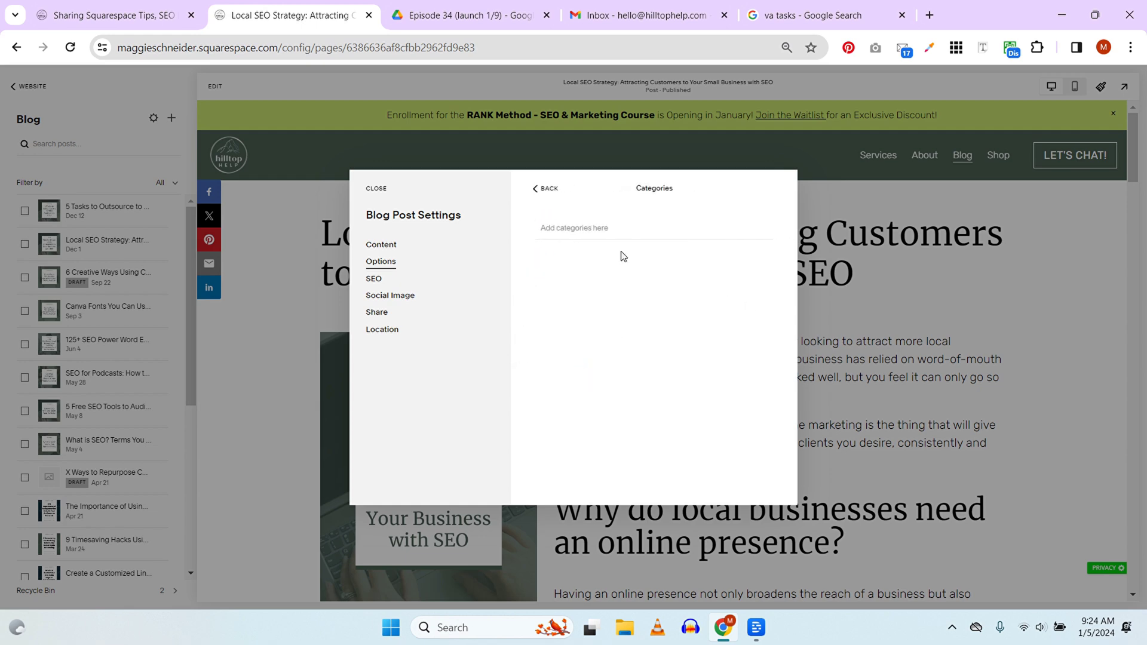
{"action": "key", "text": "Escape"}
{"action": "left_click", "coordinate": [619, 279]}
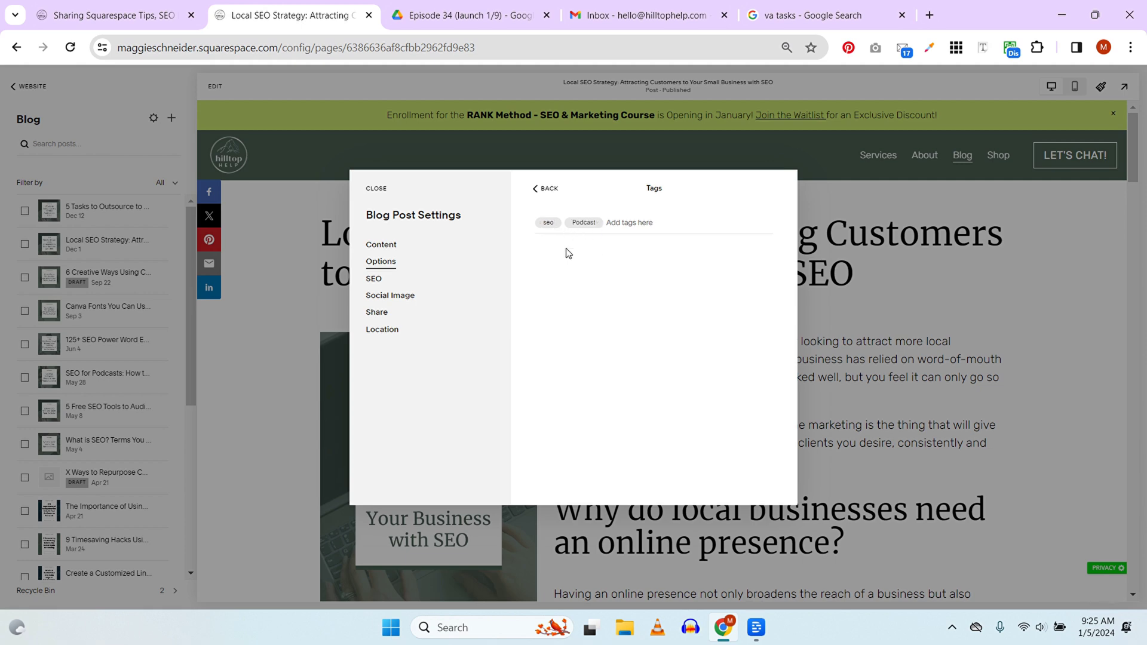
{"action": "left_click", "coordinate": [544, 190]}
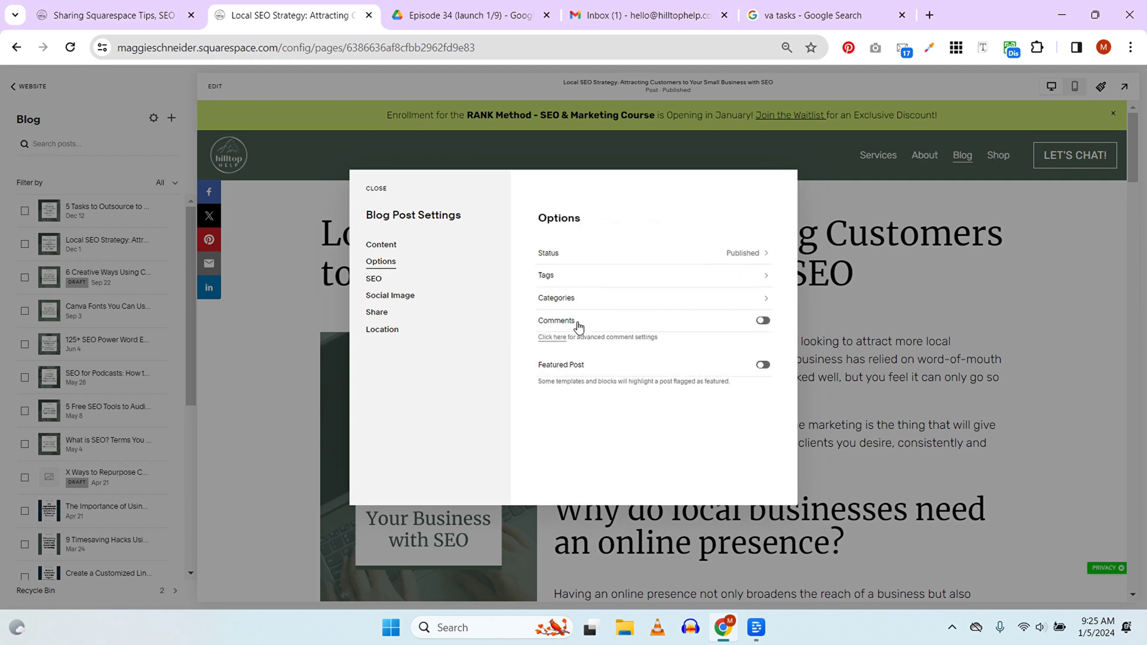
Assign the existing uppercase "SEO" category to the podcast post
{"action": "left_click", "coordinate": [636, 301]}
{"action": "type", "text": "SEO"}
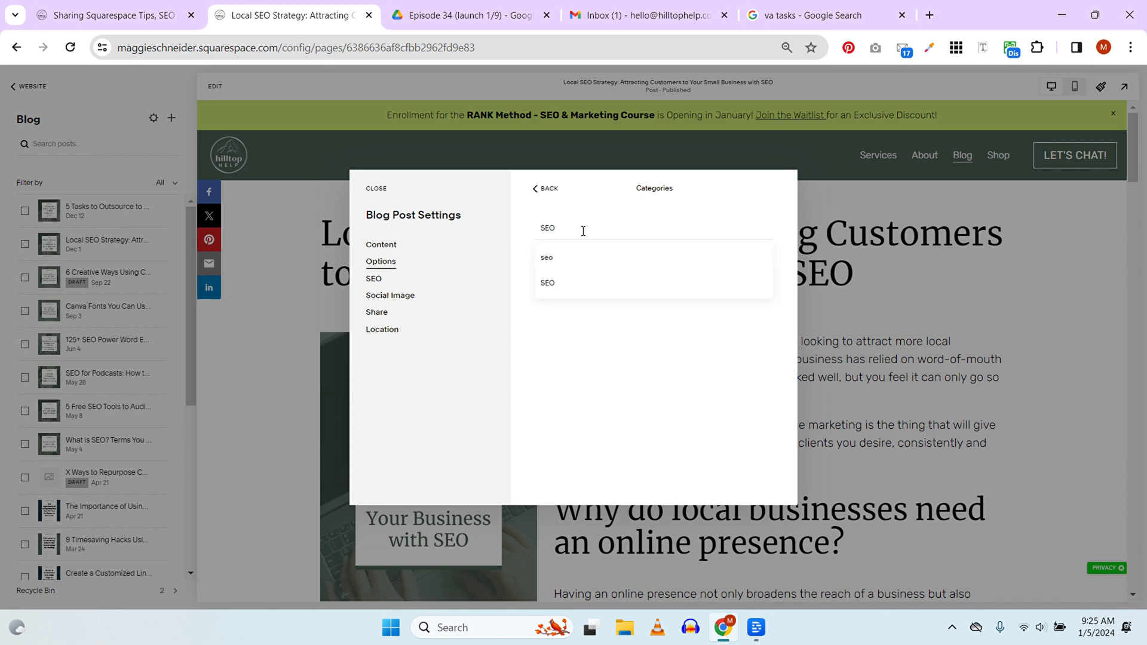
{"action": "left_click", "coordinate": [605, 284]}
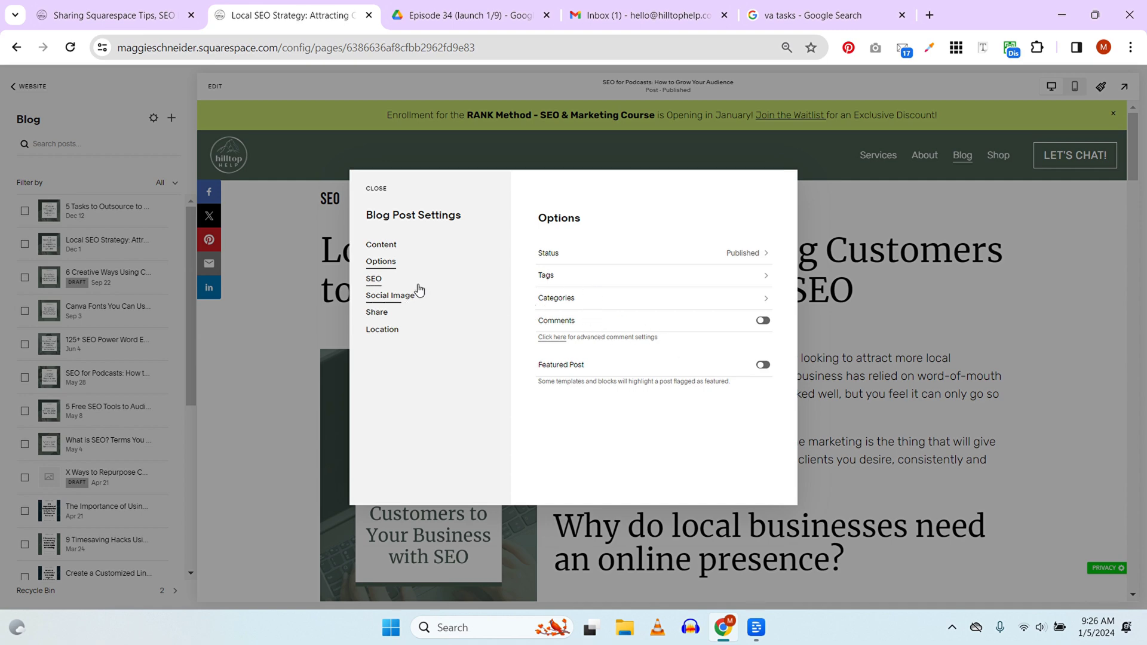
Open the post's SEO settings and examine the search results preview, highlighting its heading, title and description text
{"action": "left_click", "coordinate": [381, 283]}
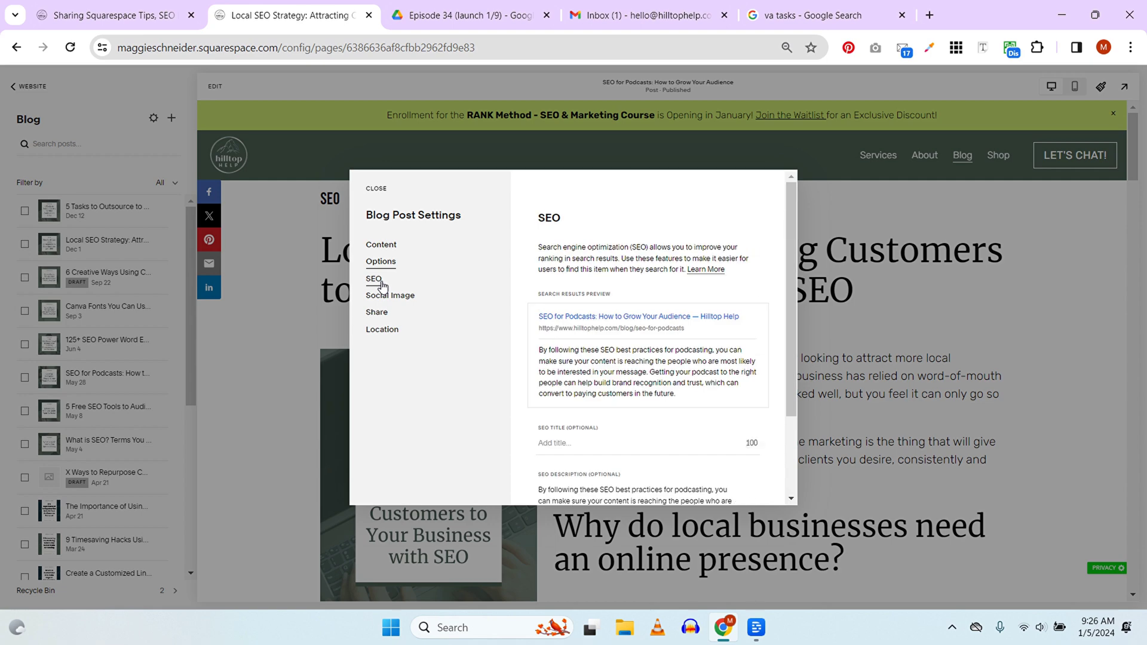
{"action": "scroll", "coordinate": [603, 311], "scroll_direction": "down", "scroll_amount": 1}
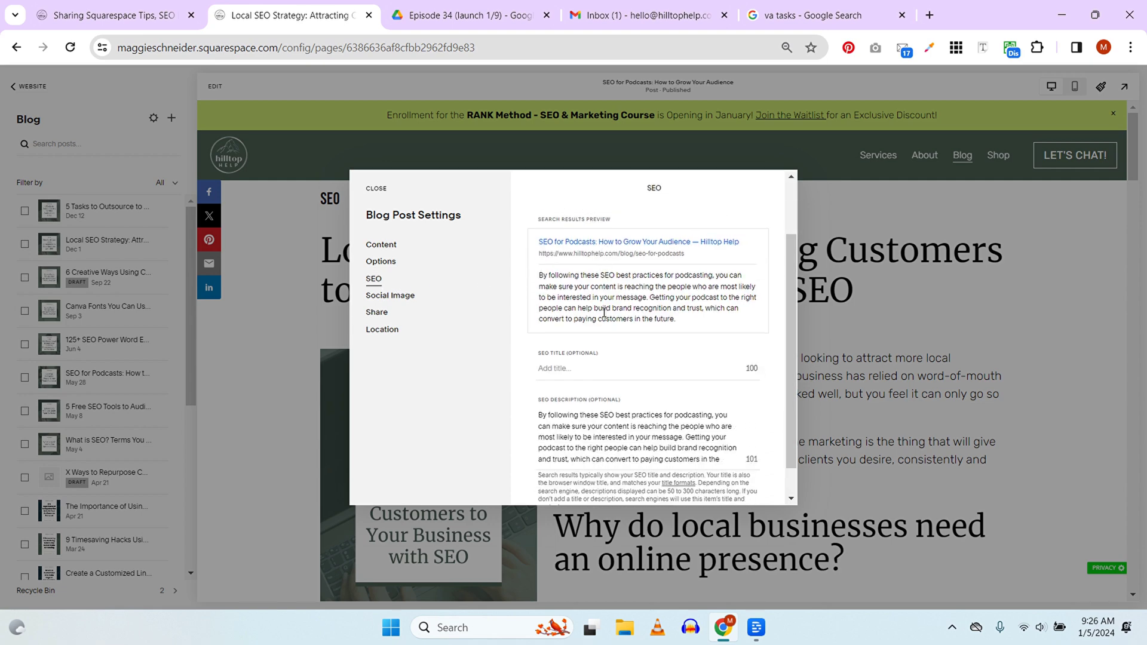
{"action": "scroll", "coordinate": [603, 312], "scroll_direction": "up", "scroll_amount": 1}
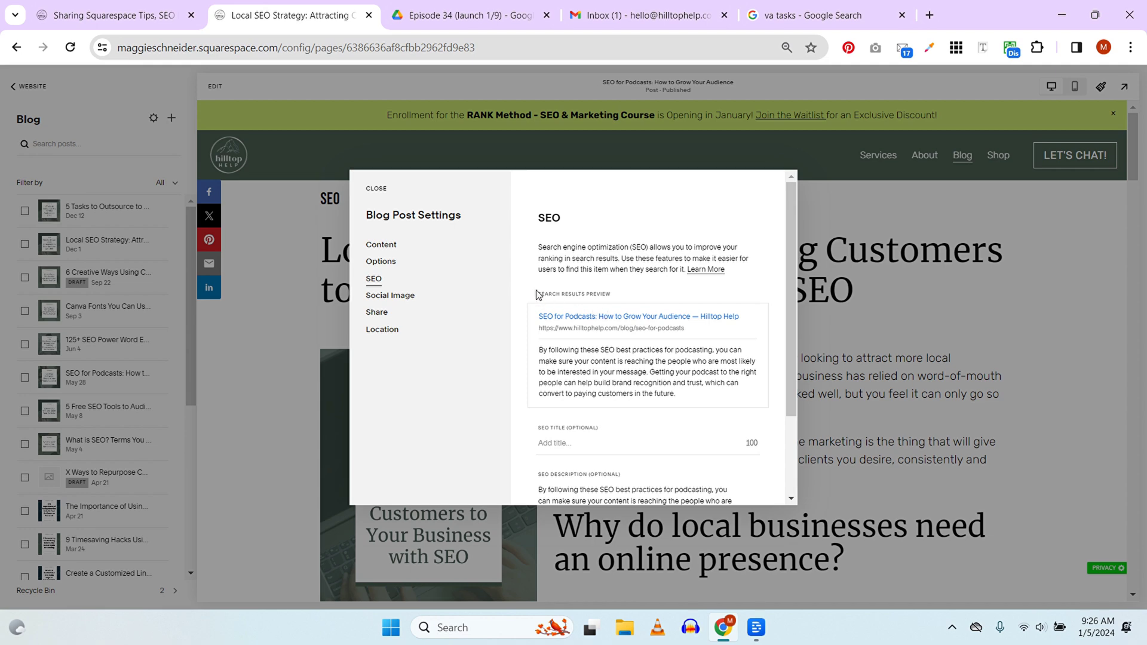
{"action": "left_click_drag", "start_coordinate": [537, 293], "coordinate": [624, 299]}
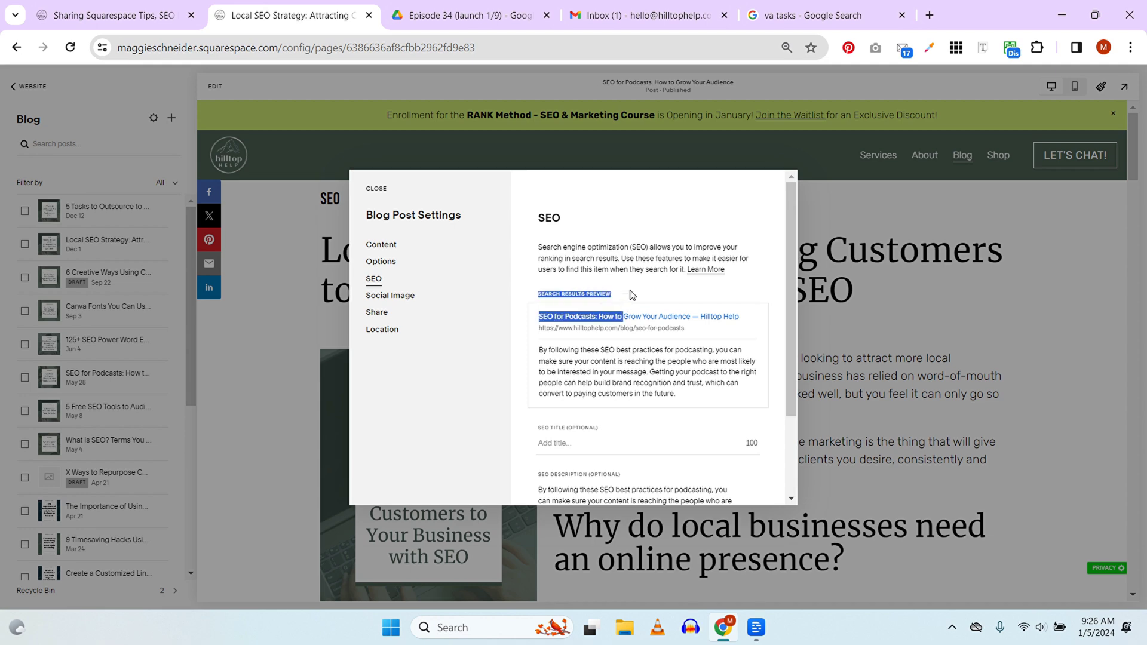
{"action": "left_click_drag", "start_coordinate": [649, 382], "coordinate": [655, 391]}
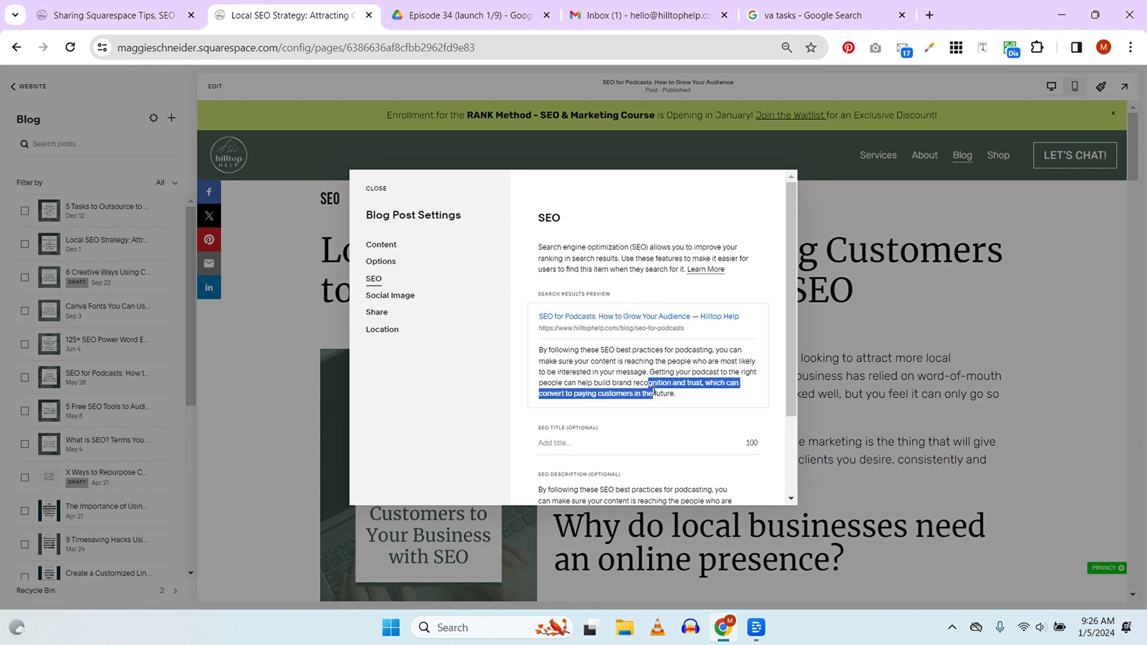
{"action": "left_click", "coordinate": [699, 400]}
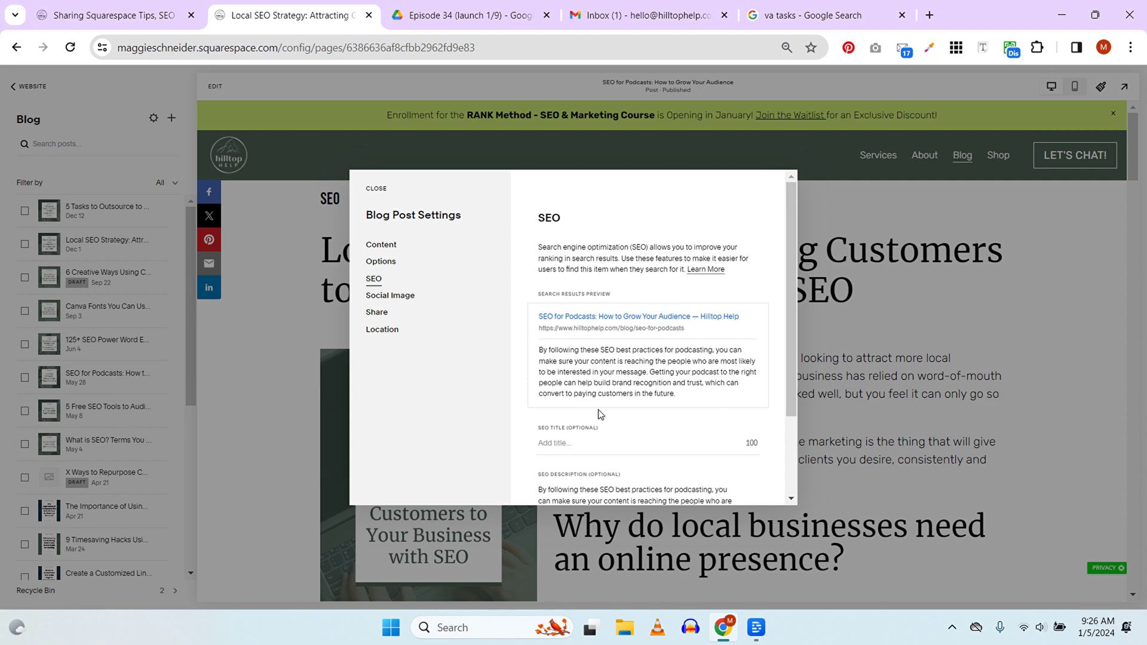
Set the post's SEO title to "SEO for Podcasts: How to Grow Your Audience"
{"action": "scroll", "coordinate": [693, 317], "scroll_direction": "down", "scroll_amount": 1}
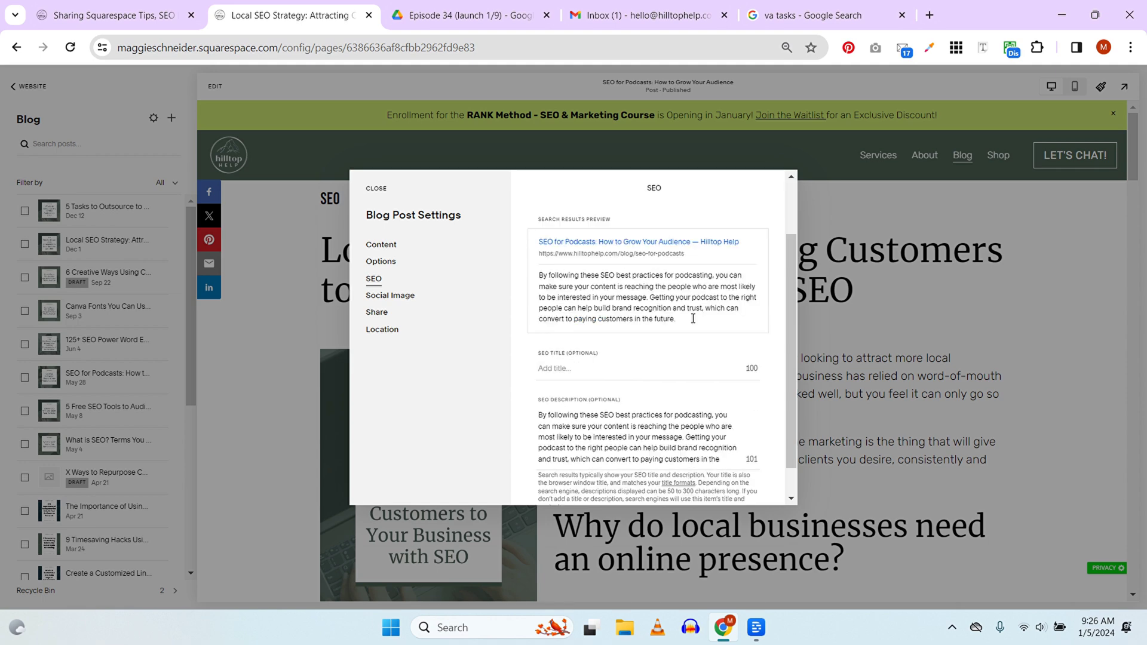
{"action": "scroll", "coordinate": [693, 317], "scroll_direction": "up", "scroll_amount": 1}
{"action": "scroll", "coordinate": [631, 351], "scroll_direction": "down", "scroll_amount": 1}
{"action": "scroll", "coordinate": [526, 257], "scroll_direction": "down", "scroll_amount": 1}
{"action": "left_click", "coordinate": [550, 323]}
{"action": "type", "text": "SEO for Podcasts: How to Grow Your Audience"}
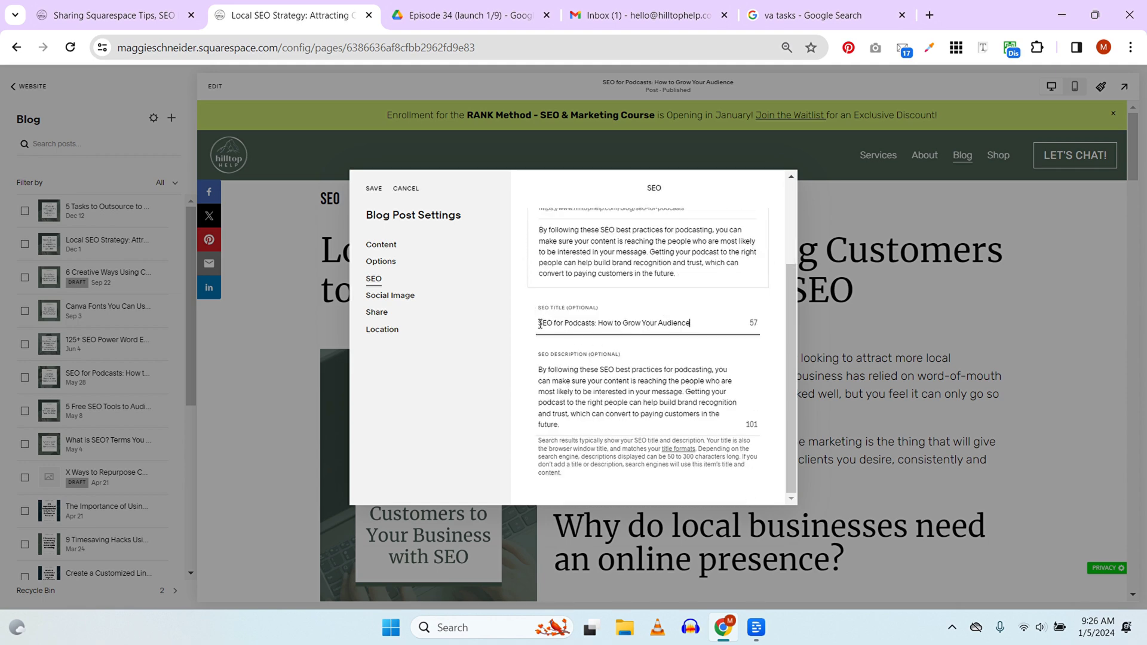
{"action": "left_click_drag", "start_coordinate": [540, 324], "coordinate": [715, 325]}
{"action": "left_click", "coordinate": [718, 324]}
{"action": "scroll", "coordinate": [550, 343], "scroll_direction": "up", "scroll_amount": 1}
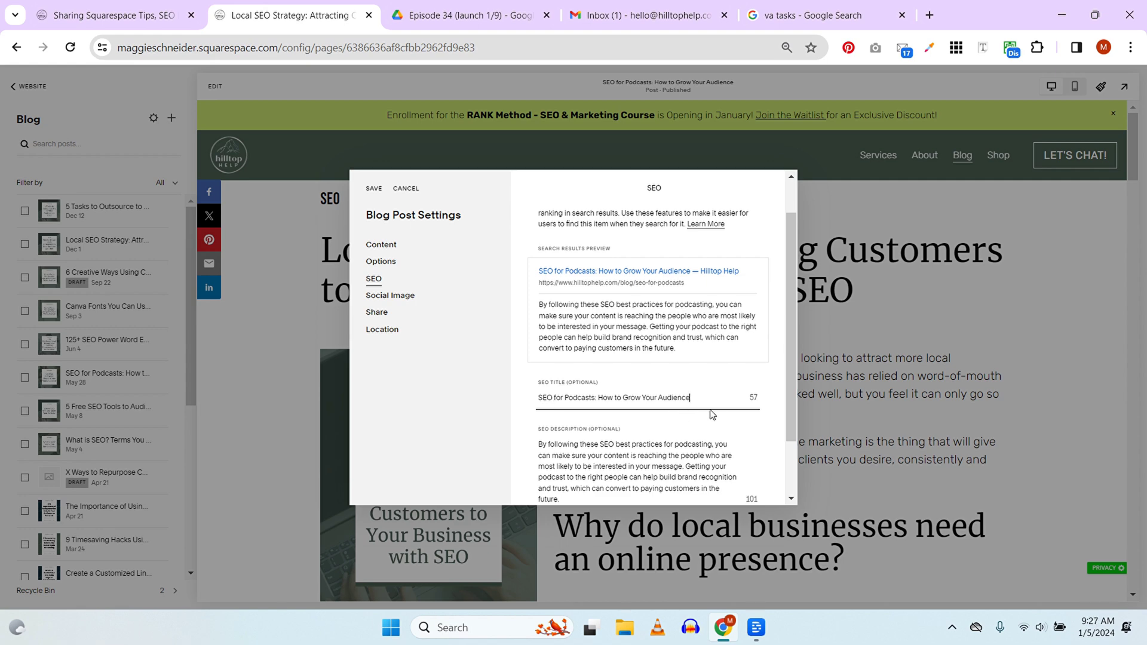
Append "| Keyword Research for Podcasting" to the end of the post's SEO title
{"action": "type", "text": "|"}
{"action": "type", "text": "Keywor"}
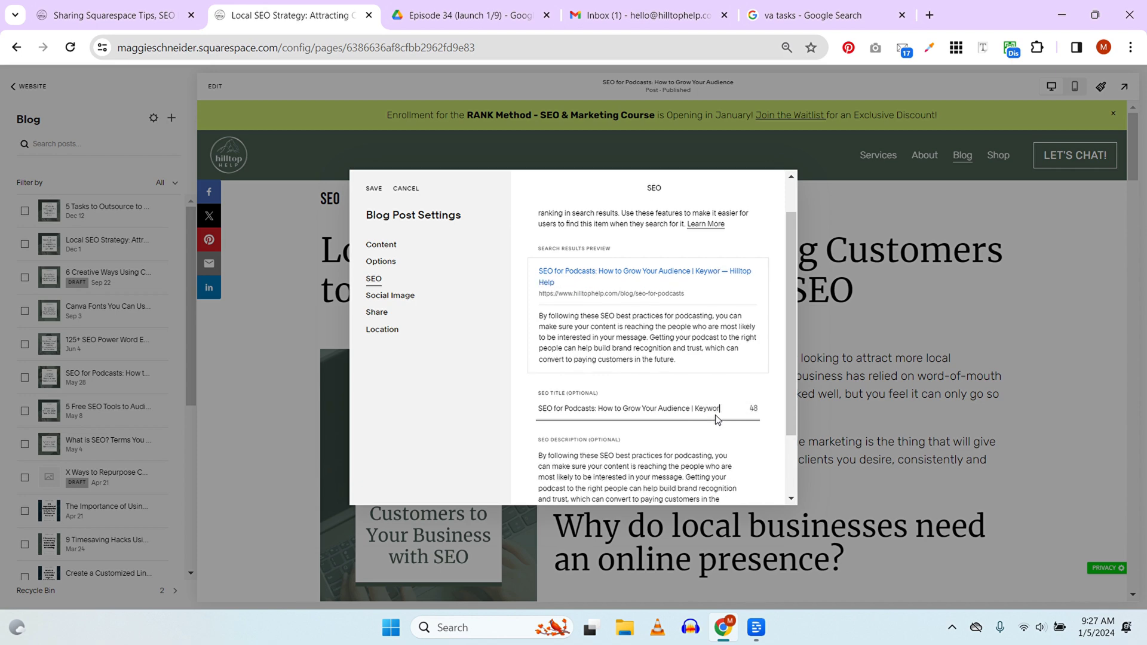
{"action": "type", "text": "d Research for {Pod"}
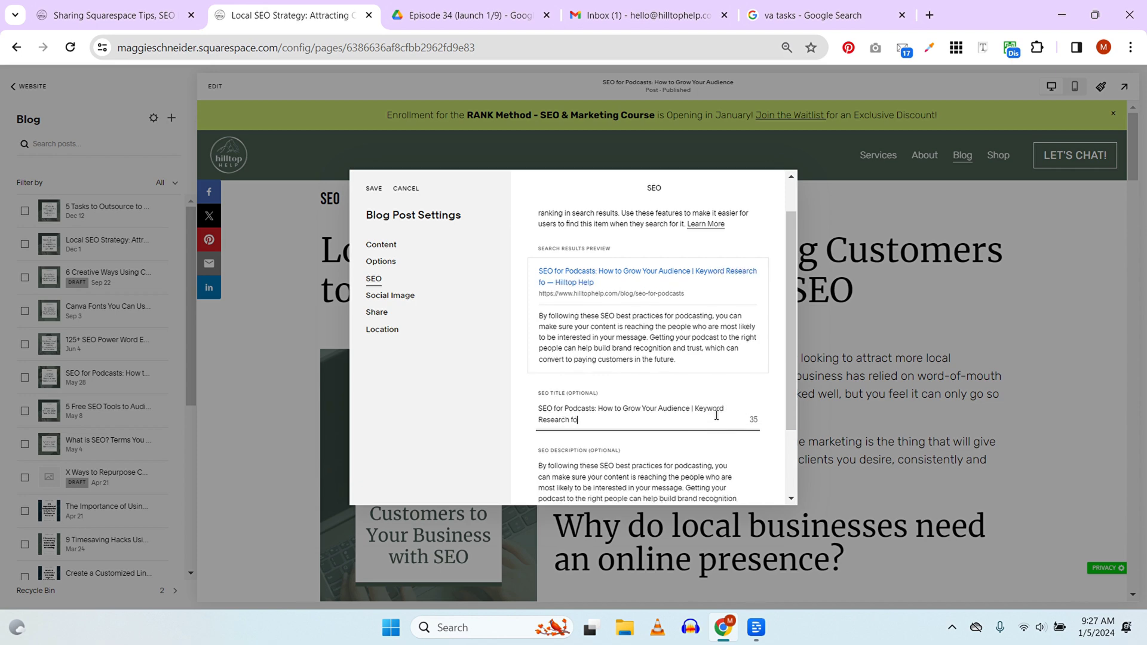
{"action": "key", "text": "BackSpace"}
{"action": "key", "text": "BackSpace"}
{"action": "key", "text": "BackSpace"}
{"action": "key", "text": "BackSpace"}
{"action": "type", "text": "Podcasting"}
Compare the SEO title and description fields with the search results preview, highlighting the description shown in the preview
{"action": "scroll", "coordinate": [724, 430], "scroll_direction": "down", "scroll_amount": 2}
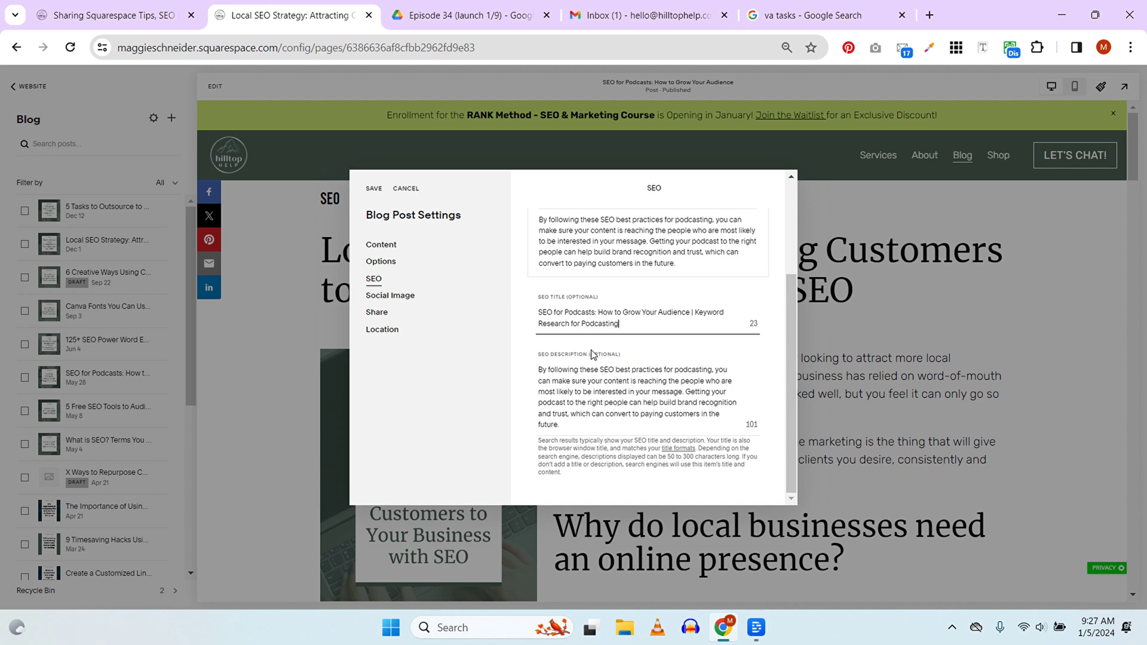
{"action": "scroll", "coordinate": [569, 399], "scroll_direction": "up", "scroll_amount": 1}
{"action": "scroll", "coordinate": [569, 399], "scroll_direction": "up", "scroll_amount": 1}
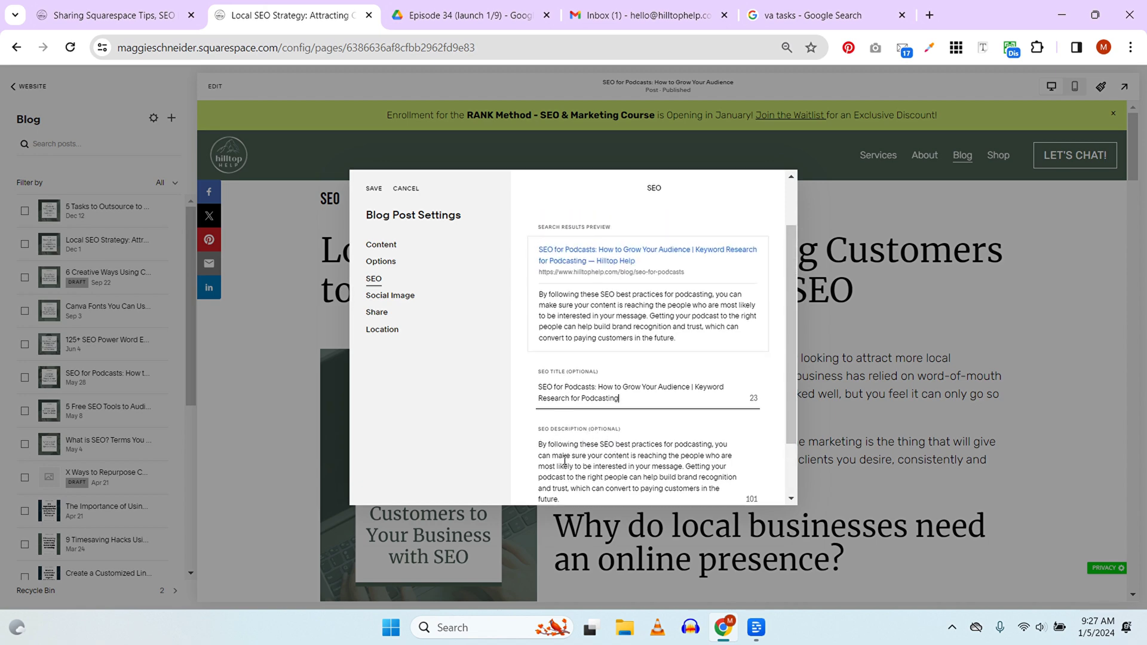
{"action": "scroll", "coordinate": [569, 463], "scroll_direction": "down", "scroll_amount": 1}
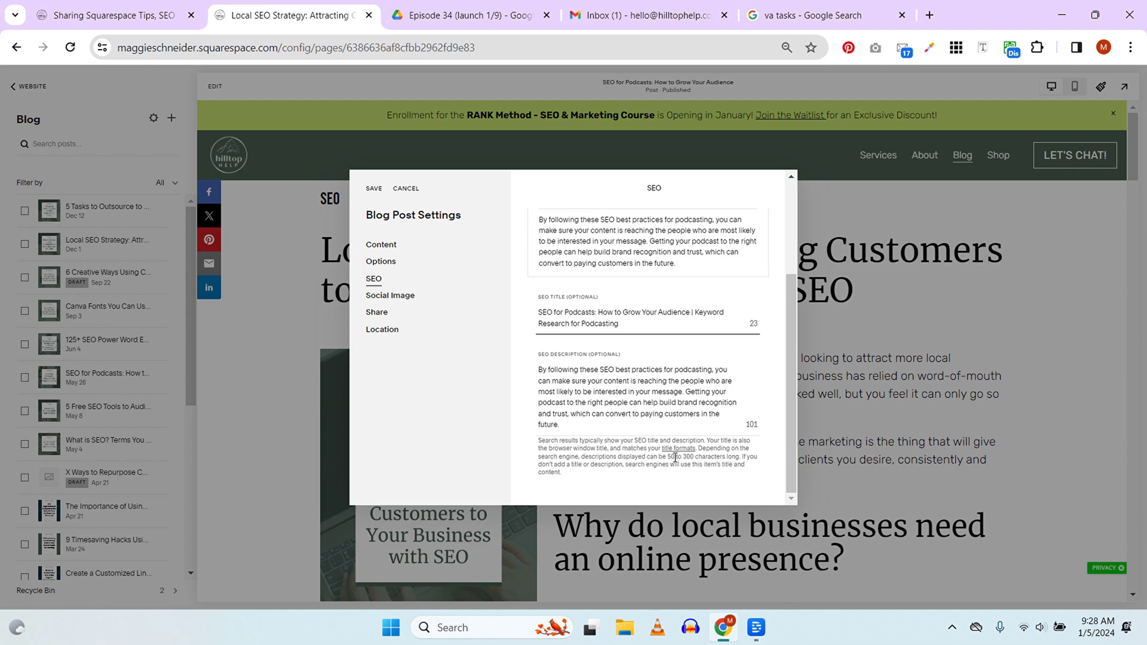
{"action": "scroll", "coordinate": [598, 385], "scroll_direction": "up", "scroll_amount": 2}
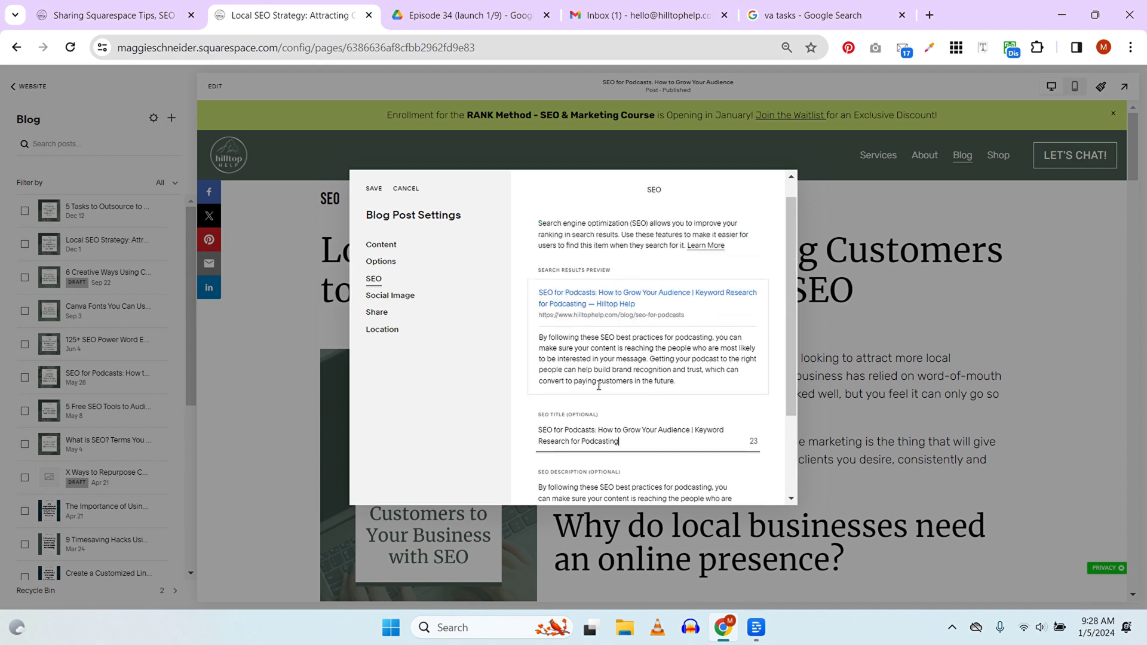
{"action": "left_click_drag", "start_coordinate": [539, 361], "coordinate": [682, 407]}
{"action": "left_click", "coordinate": [693, 414]}
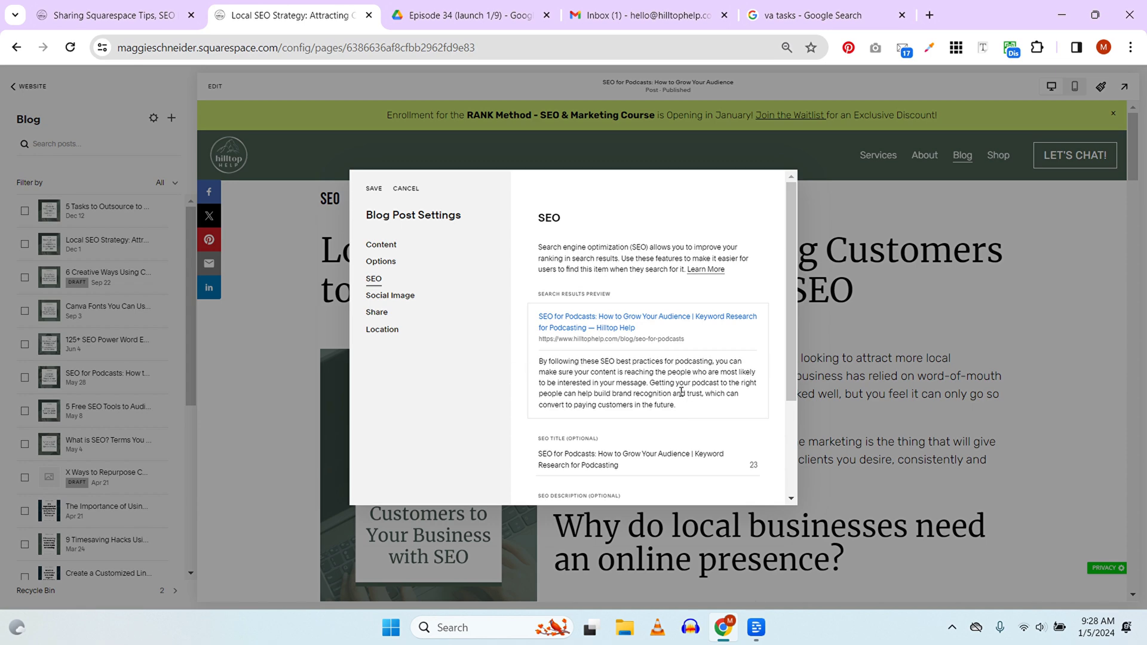
Append "Learn how to do keyword research for podcast." to the end of the post's SEO description
{"action": "scroll", "coordinate": [681, 392], "scroll_direction": "down", "scroll_amount": 3}
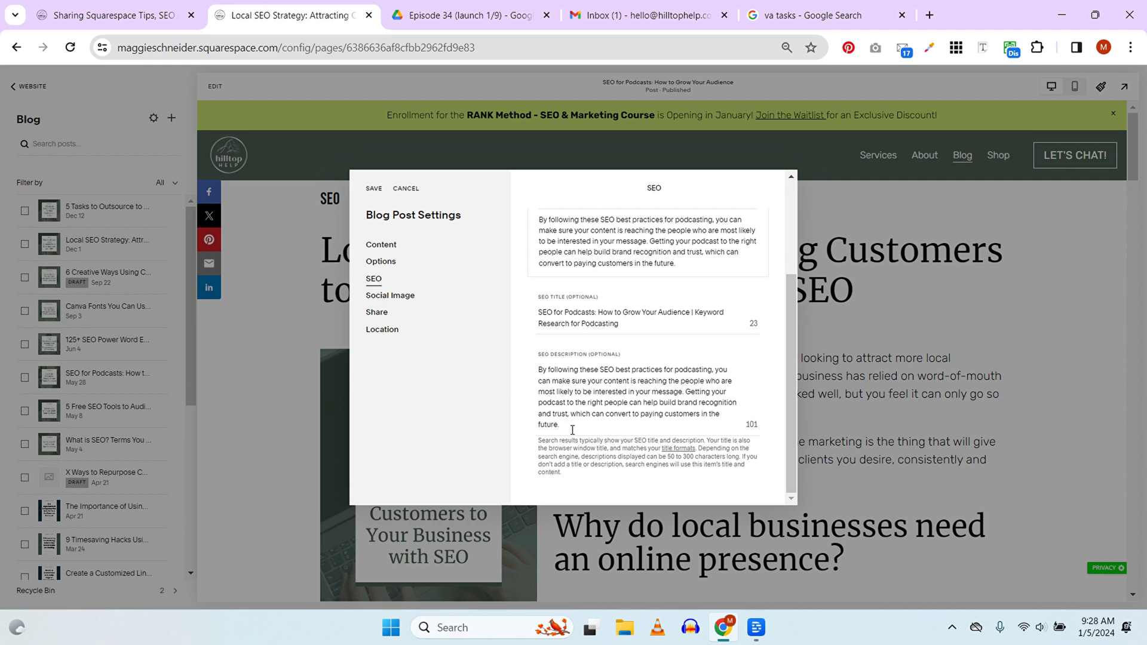
{"action": "left_click", "coordinate": [573, 430]}
{"action": "type", "text": "Learn how to do keywo"}
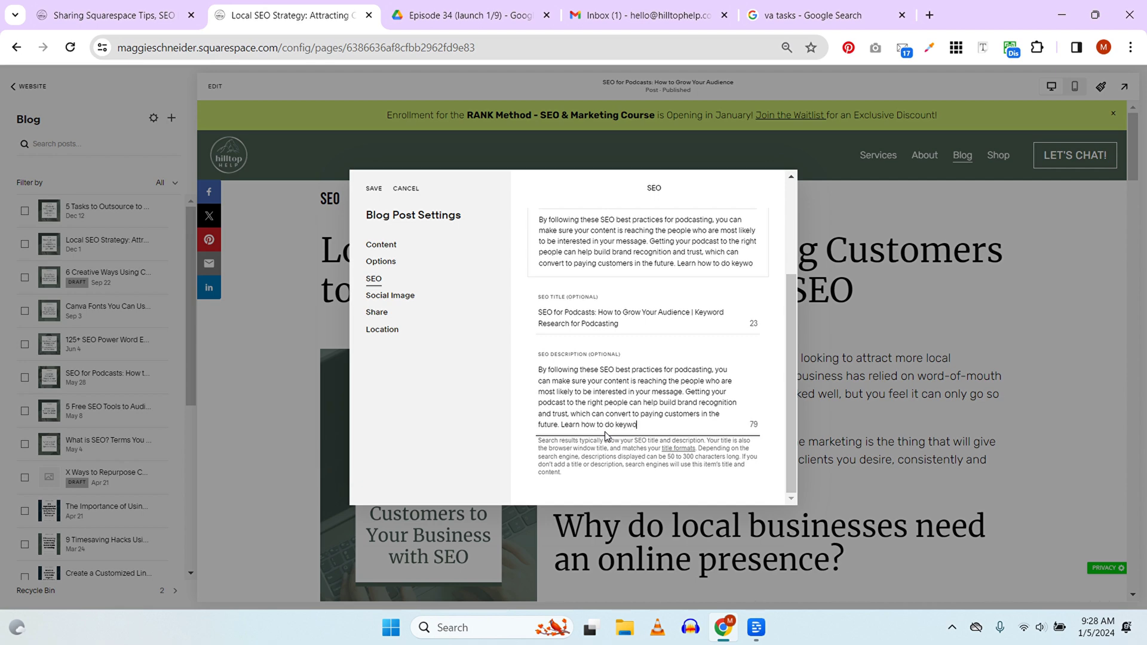
{"action": "type", "text": "rd research f"}
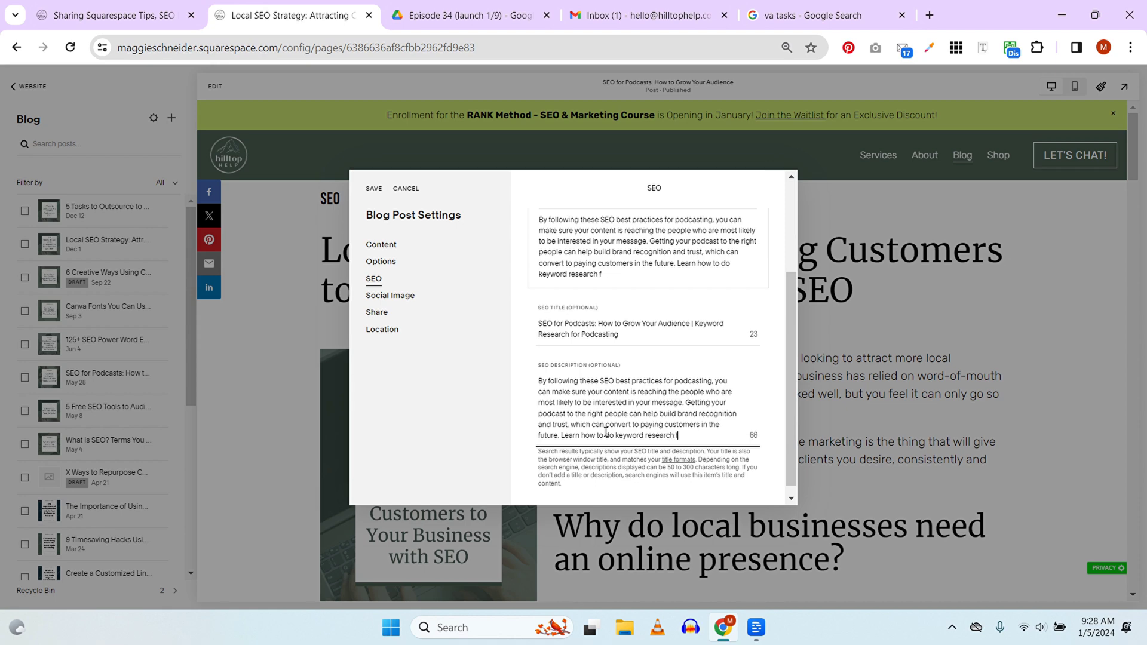
{"action": "type", "text": "or podcast."}
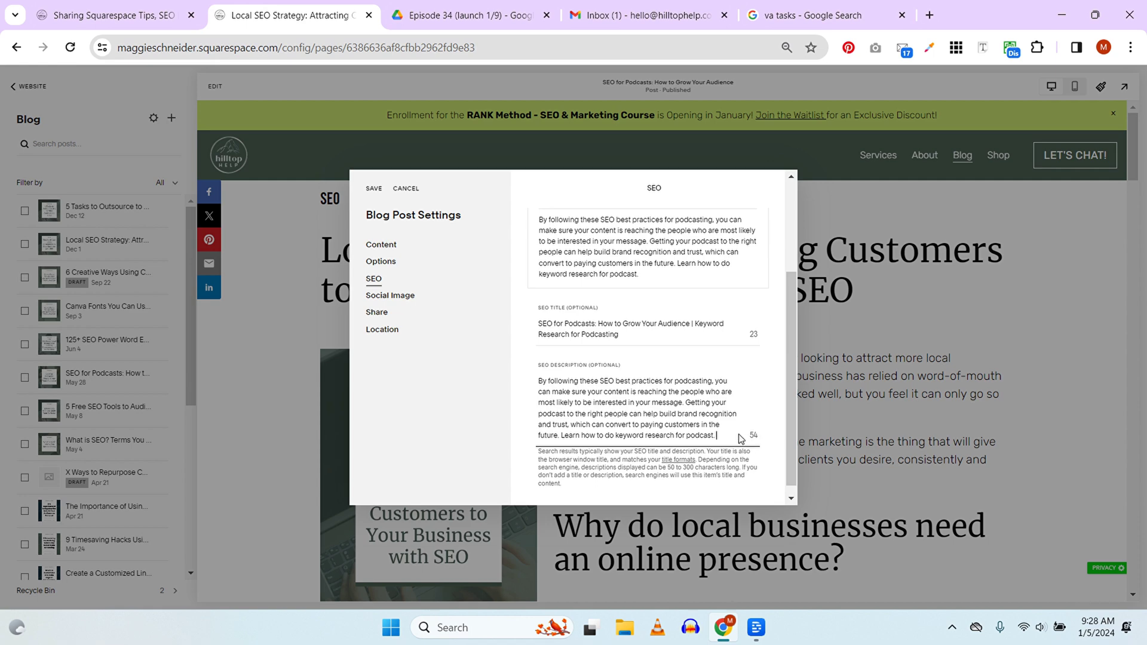
Review the post's social image preview and save the blog post settings
{"action": "left_click", "coordinate": [412, 297]}
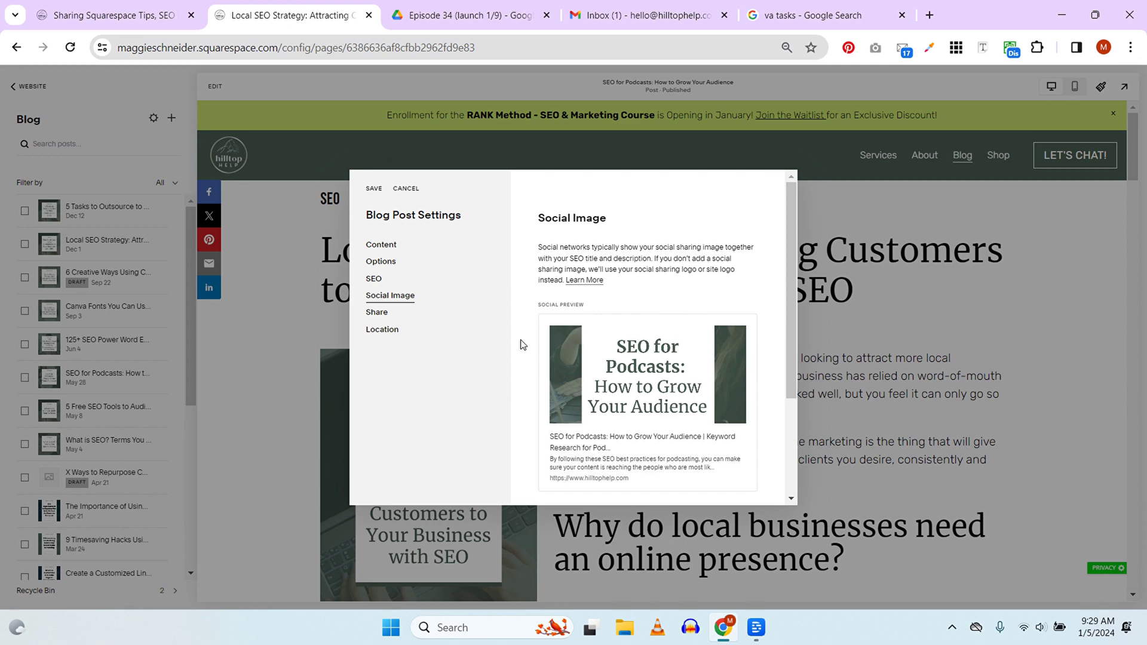
{"action": "scroll", "coordinate": [521, 345], "scroll_direction": "down", "scroll_amount": 1}
{"action": "scroll", "coordinate": [538, 347], "scroll_direction": "up", "scroll_amount": 1}
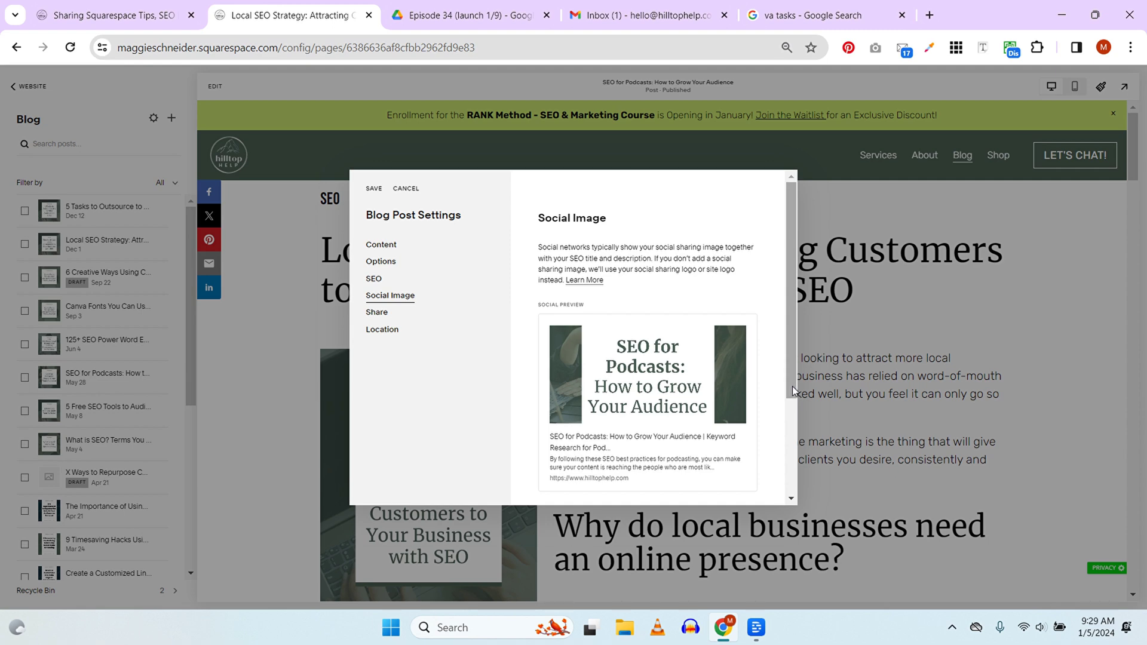
{"action": "left_click", "coordinate": [375, 189]}
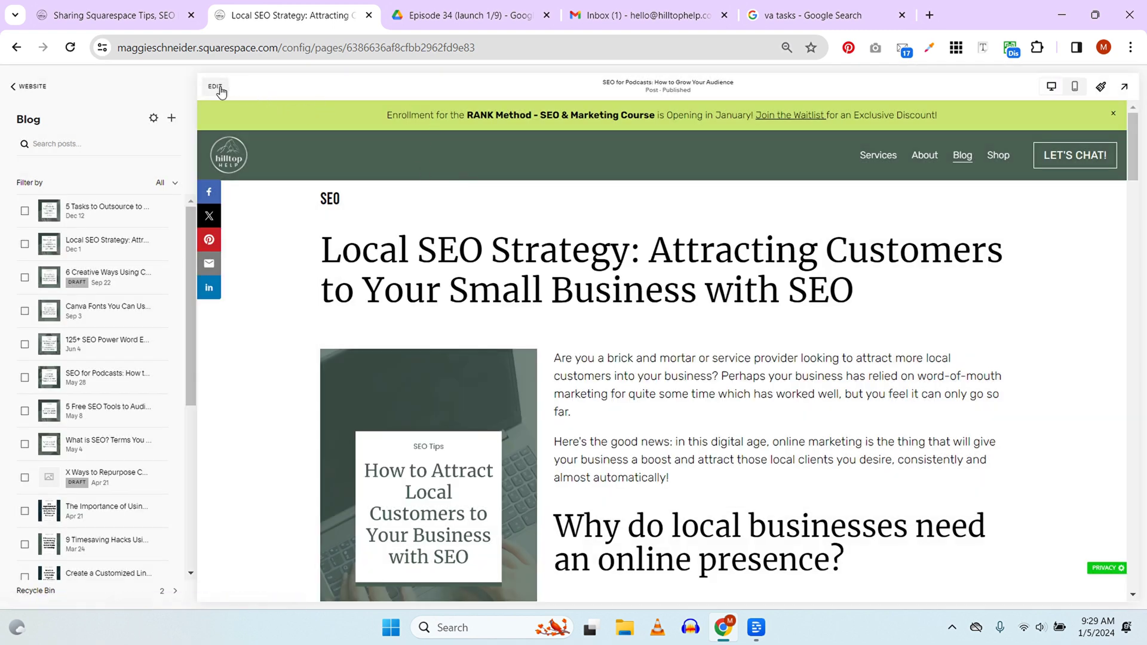
Close the Google Drive, Gmail and "va tasks" search pages, and exit editing of the SEO for Podcasts post
{"action": "left_click", "coordinate": [547, 16]}
{"action": "left_click", "coordinate": [547, 16]}
{"action": "left_click", "coordinate": [547, 16]}
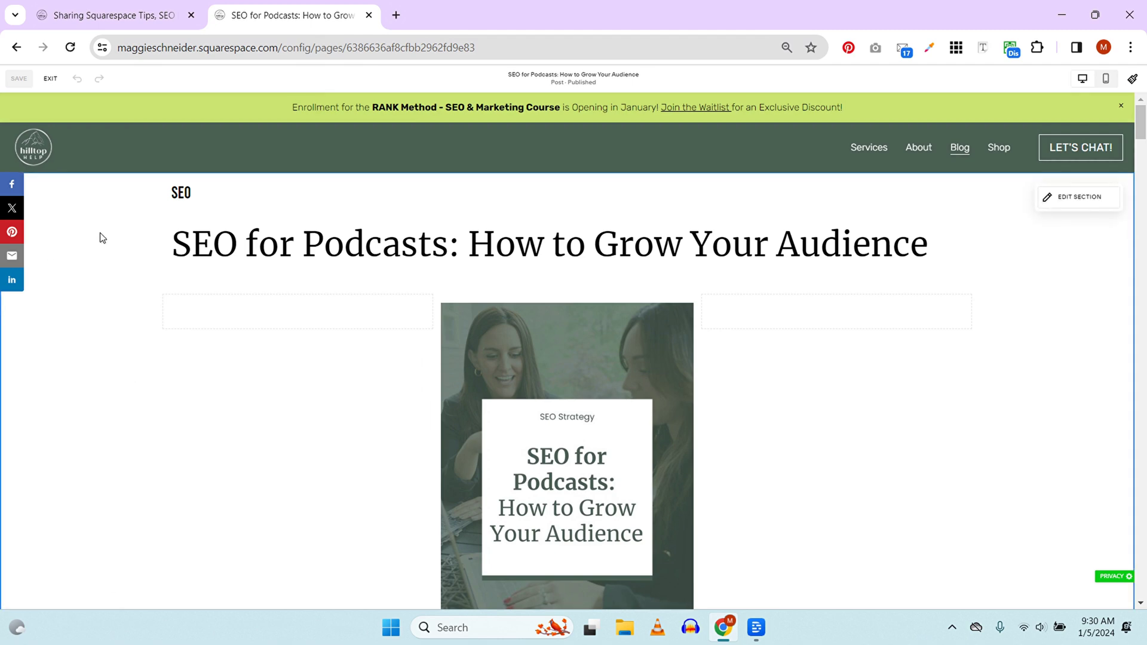
{"action": "left_click", "coordinate": [51, 78]}
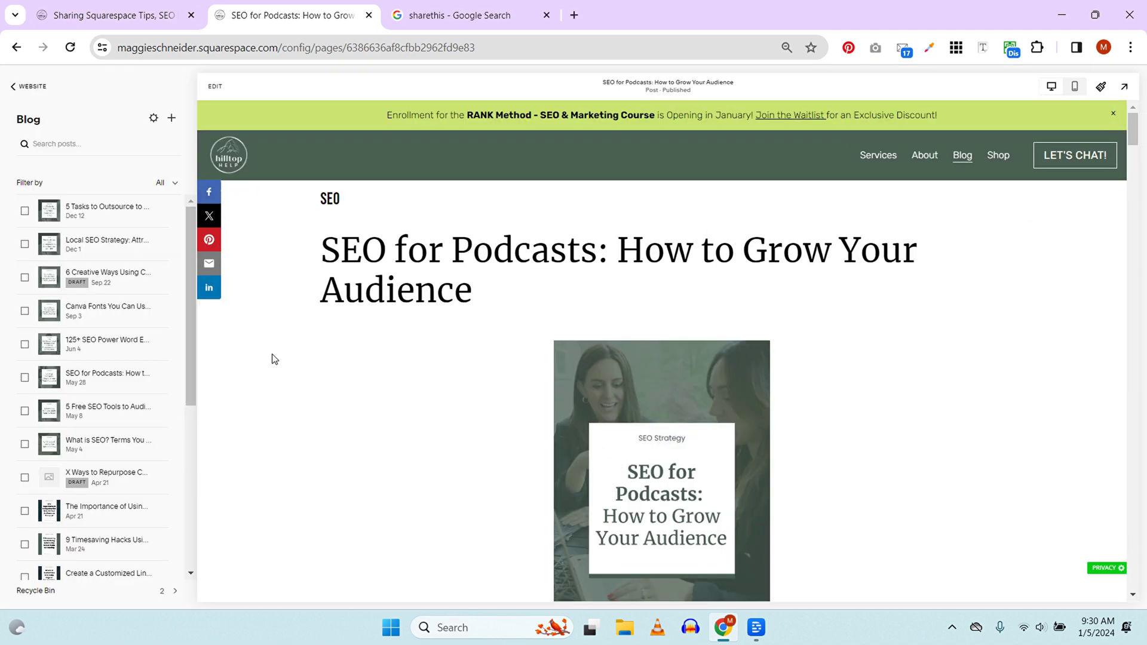
Open the ShareThis Share Buttons page from the Google results for "sharethis"
{"action": "left_click", "coordinate": [494, 21]}
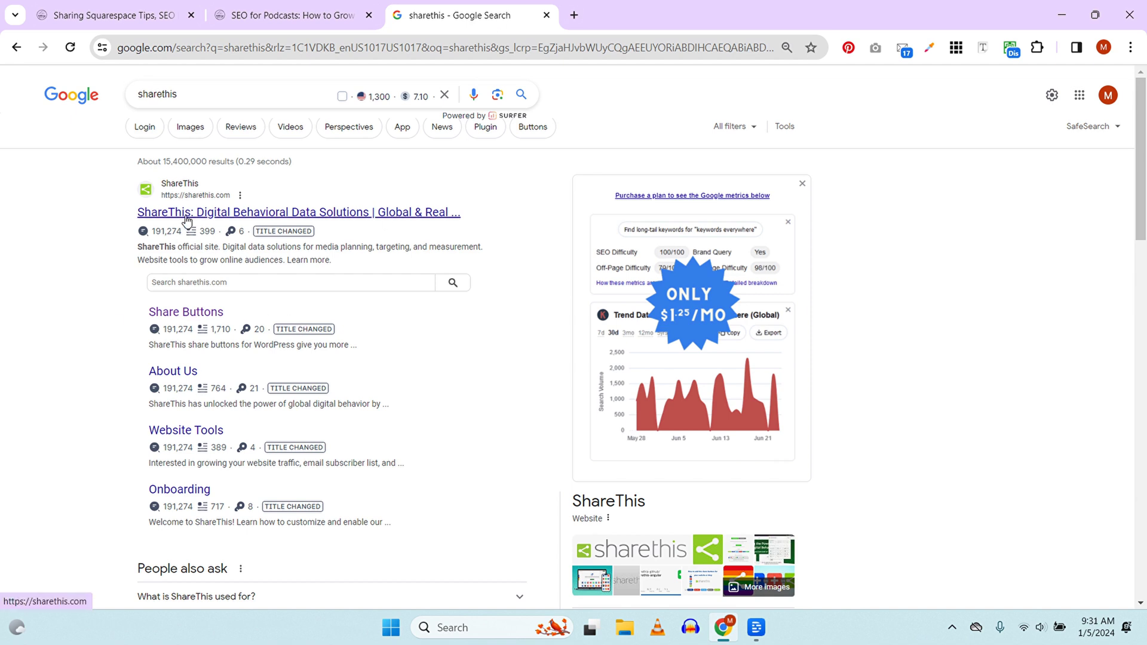
{"action": "left_click", "coordinate": [192, 313]}
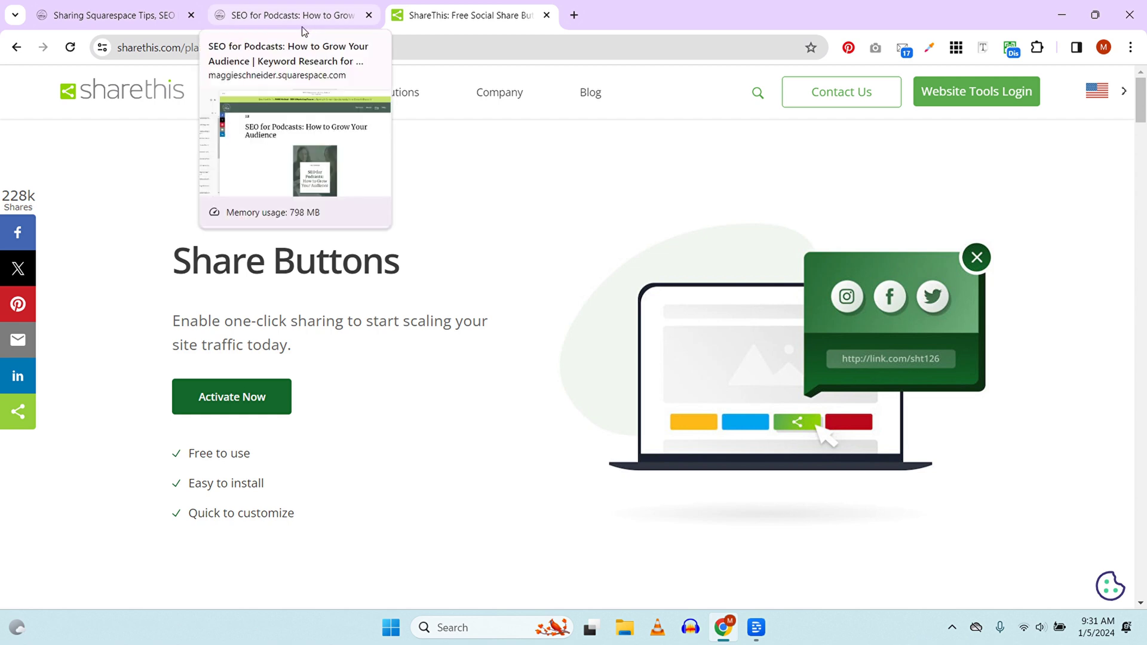
{"action": "mouse_move", "coordinate": [305, 92]}
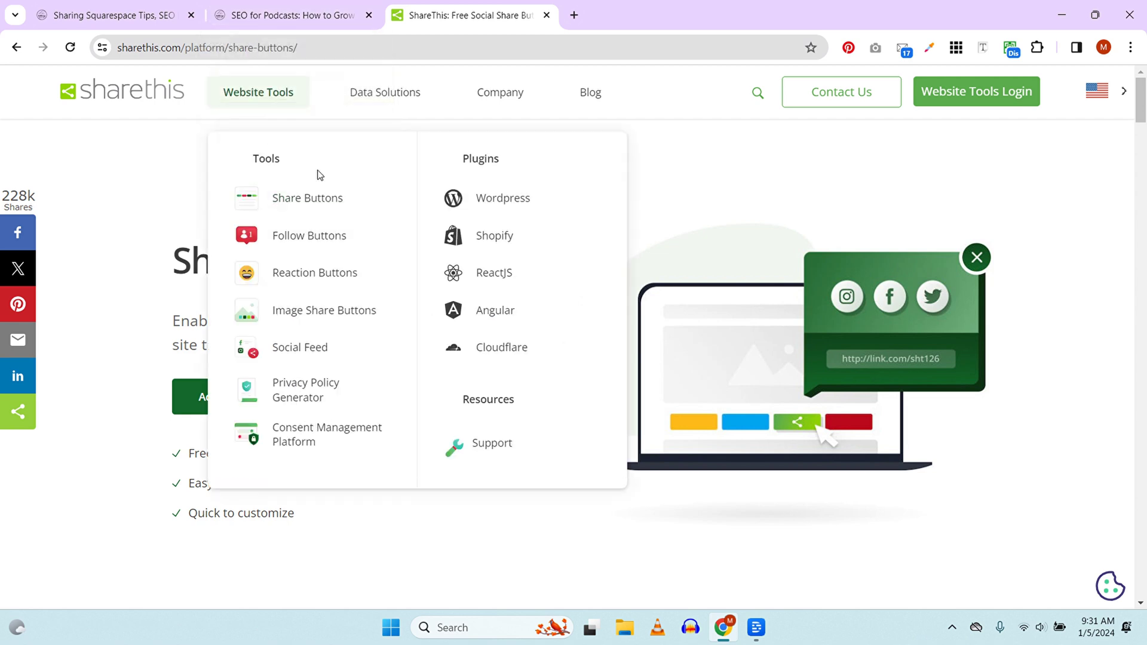
Open the live post "5 Tasks to Outsource to a Virtual Assistant in 2024" and highlight its "Pin this for Later:" line
{"action": "left_click", "coordinate": [105, 24]}
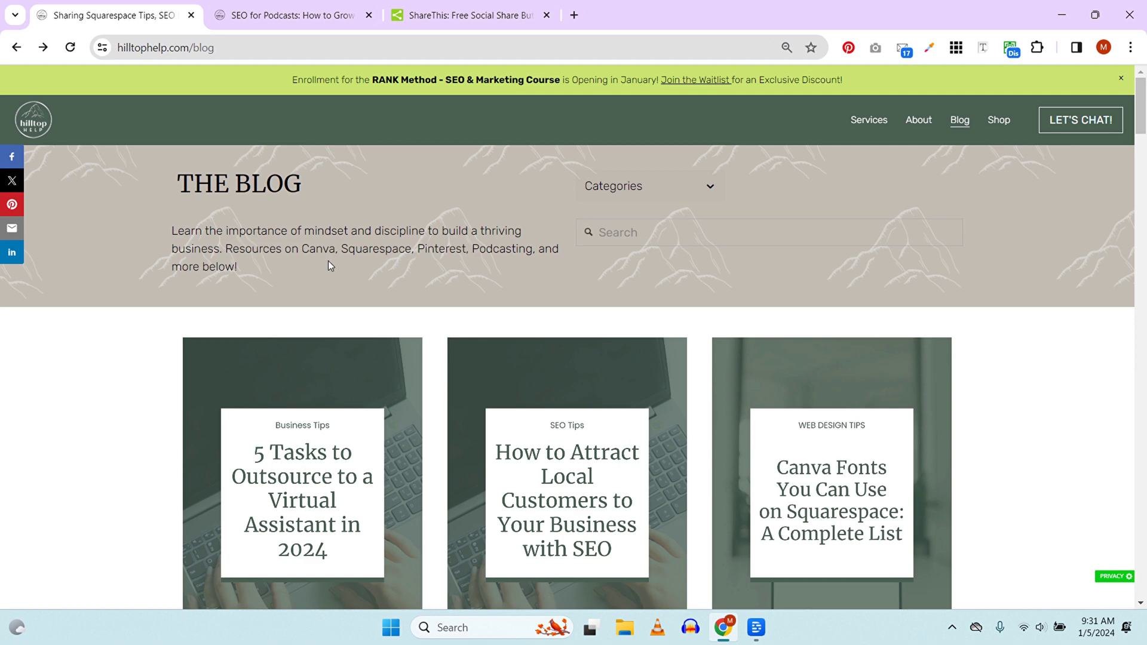
{"action": "left_click", "coordinate": [314, 457]}
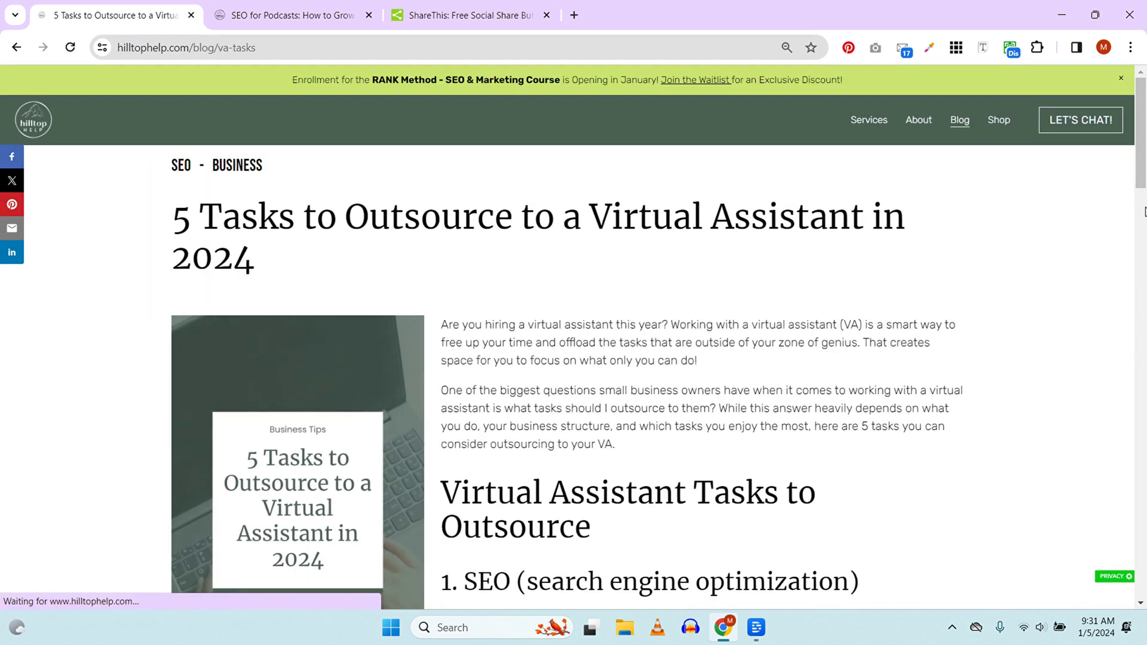
{"action": "left_click_drag", "start_coordinate": [1141, 161], "coordinate": [1140, 468]}
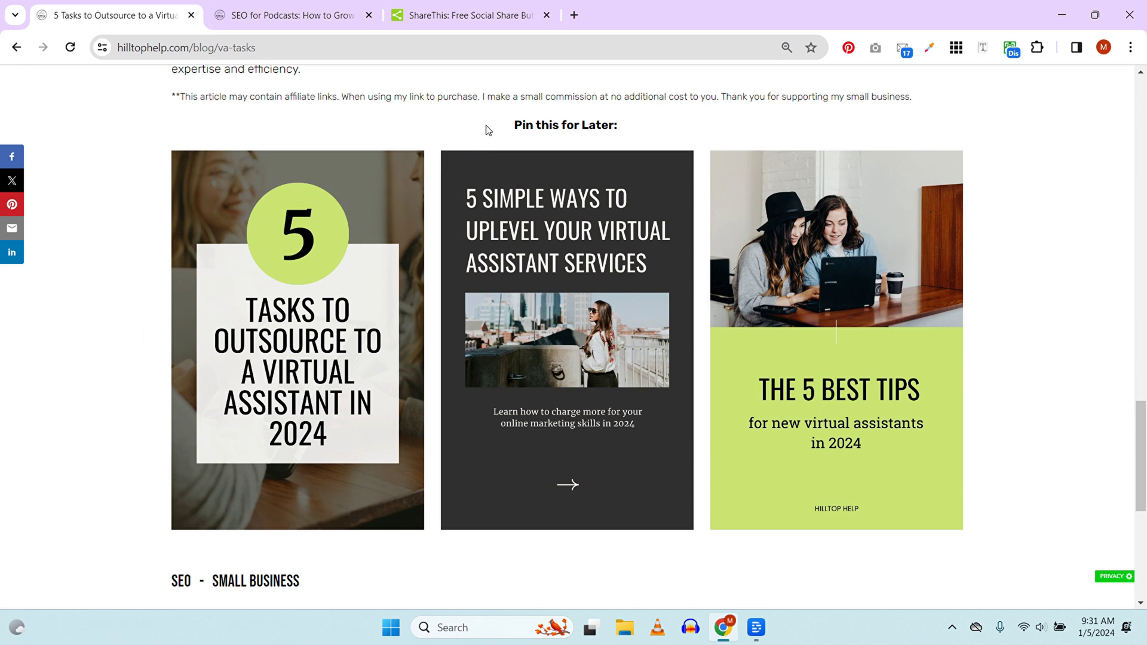
{"action": "left_click_drag", "start_coordinate": [489, 138], "coordinate": [640, 131]}
{"action": "left_click", "coordinate": [642, 130]}
Save the first "Pin this for Later" image to the Pinterest board Tips for Virtual Assistants
{"action": "left_click", "coordinate": [197, 171]}
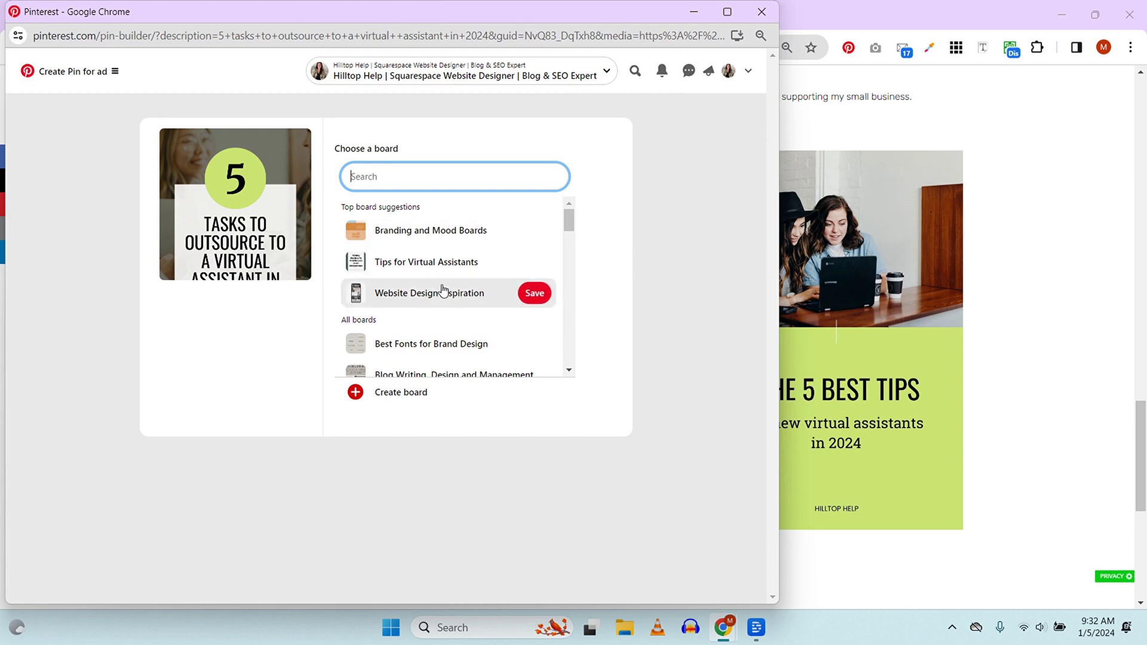
{"action": "mouse_move", "coordinate": [453, 291]}
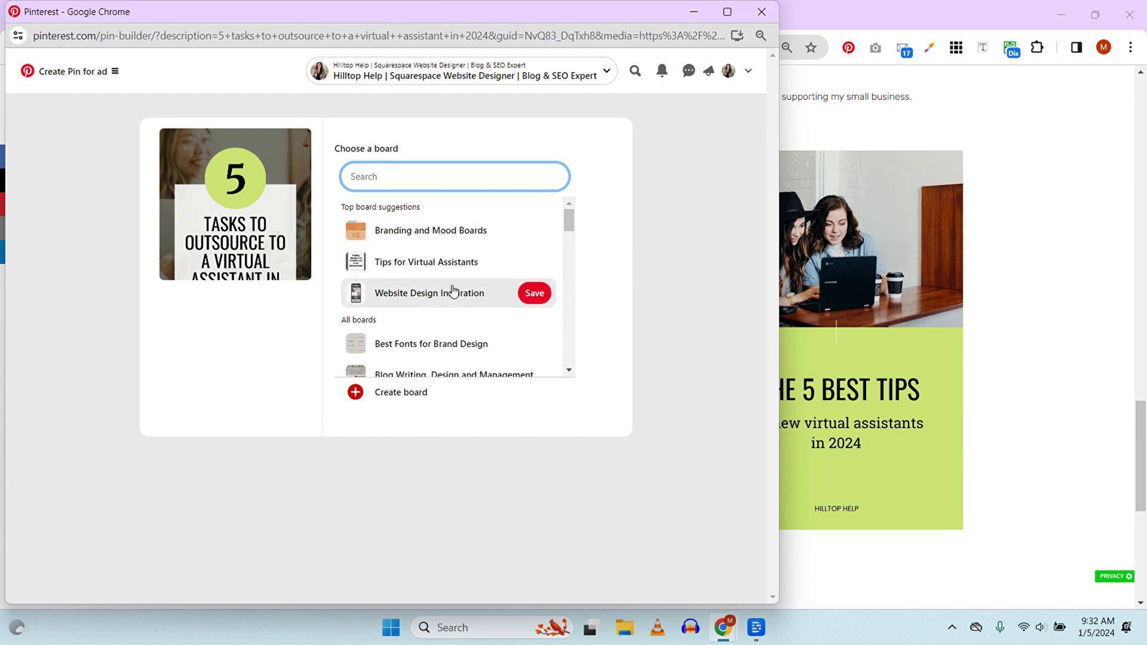
{"action": "left_click", "coordinate": [517, 263]}
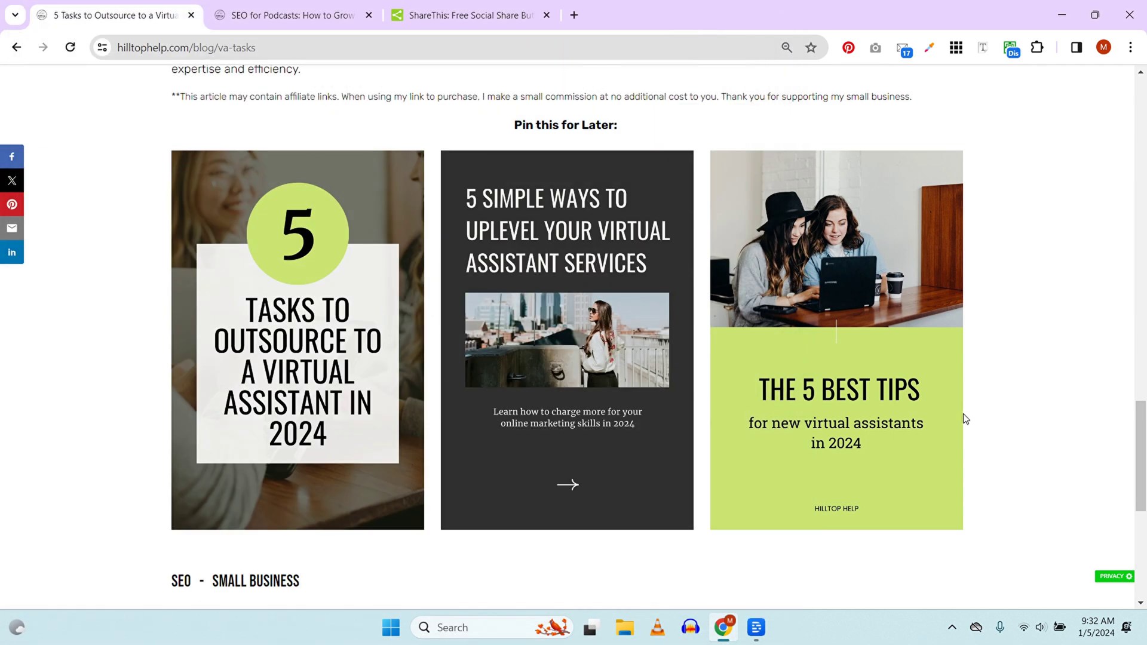
Examine the three pin images at the end of the post and return to the beginning of the article
{"action": "scroll", "coordinate": [206, 539], "scroll_direction": "up", "scroll_amount": 2}
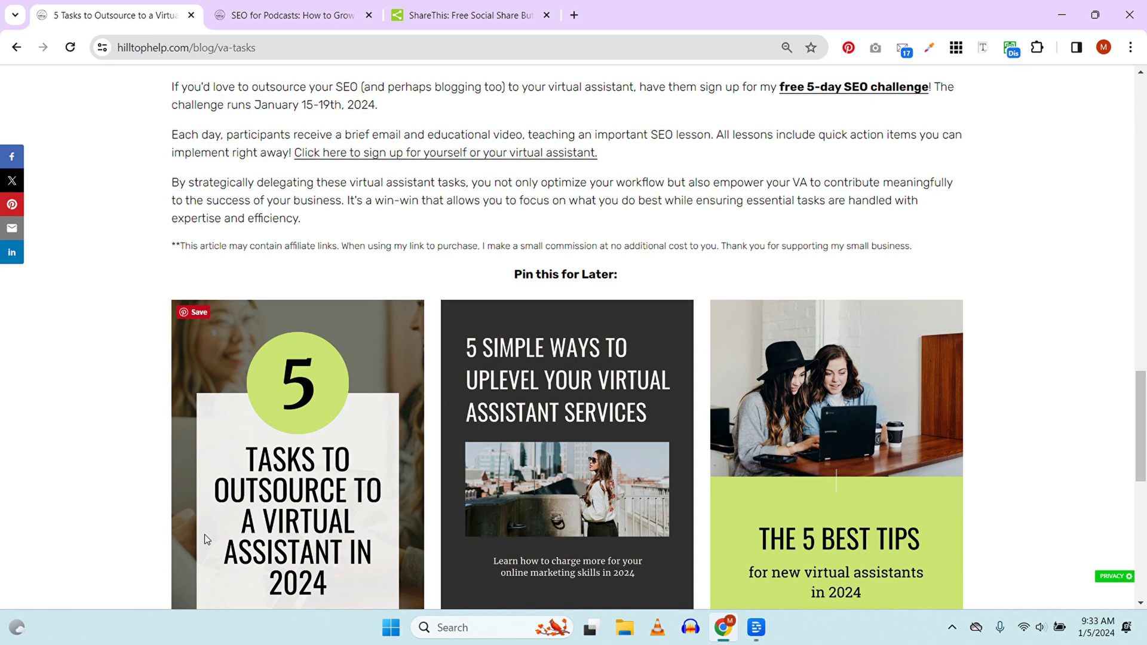
{"action": "scroll", "coordinate": [119, 512], "scroll_direction": "down", "scroll_amount": 4}
{"action": "scroll", "coordinate": [119, 512], "scroll_direction": "up", "scroll_amount": 2}
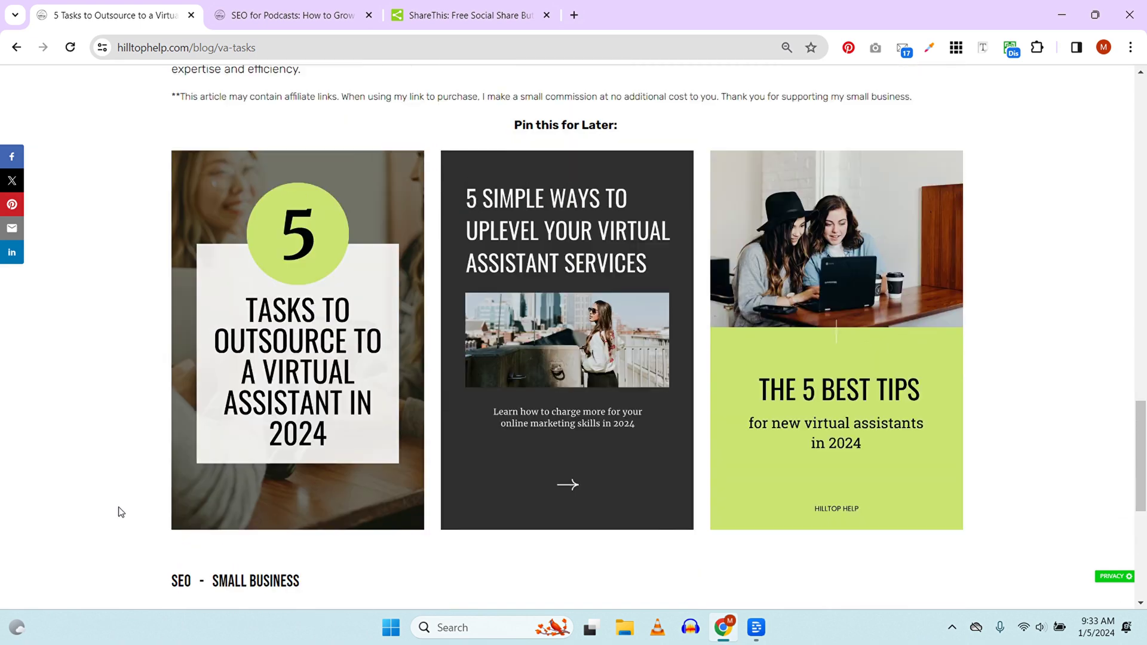
{"action": "mouse_move", "coordinate": [202, 459]}
{"action": "mouse_move", "coordinate": [239, 435]}
{"action": "mouse_move", "coordinate": [844, 394]}
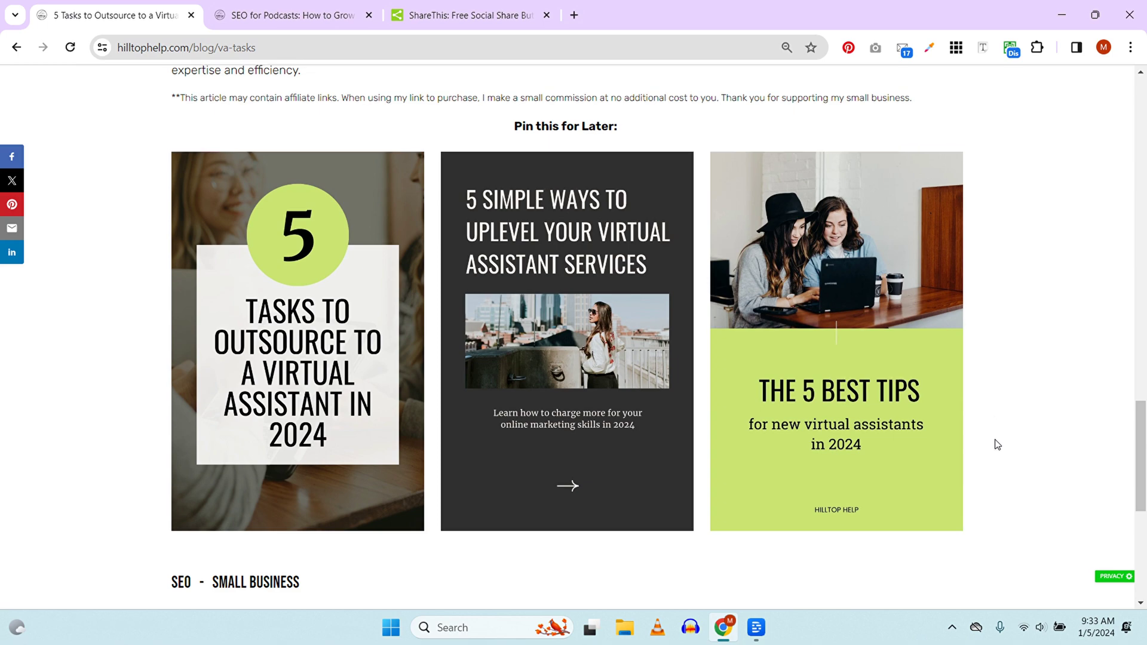
{"action": "key", "text": "Home"}
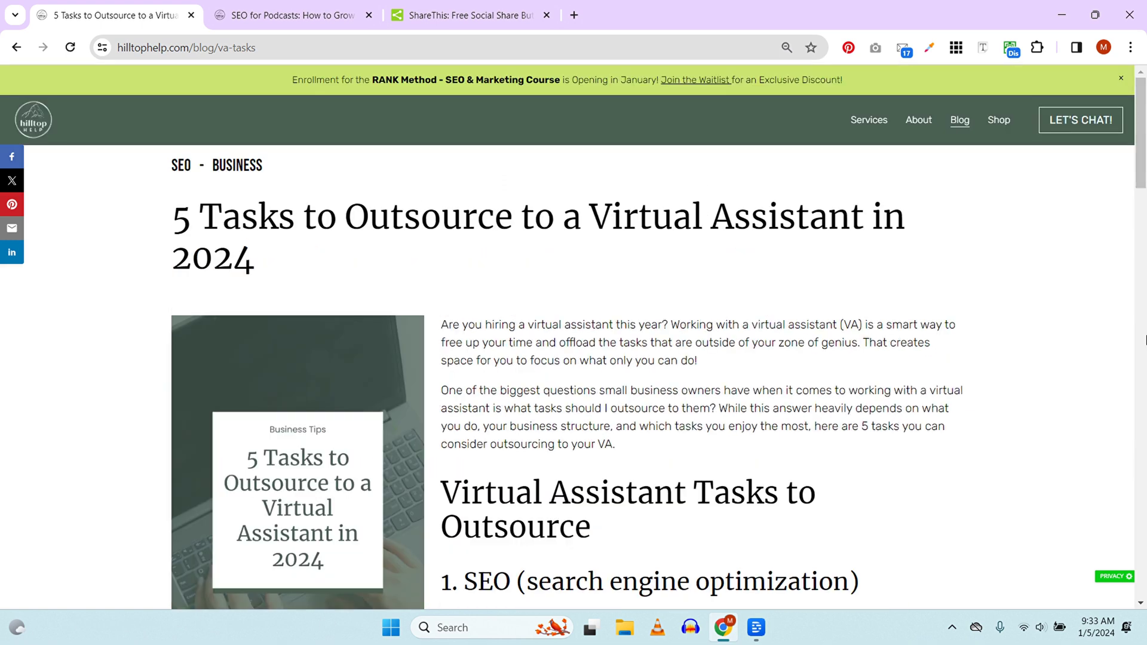